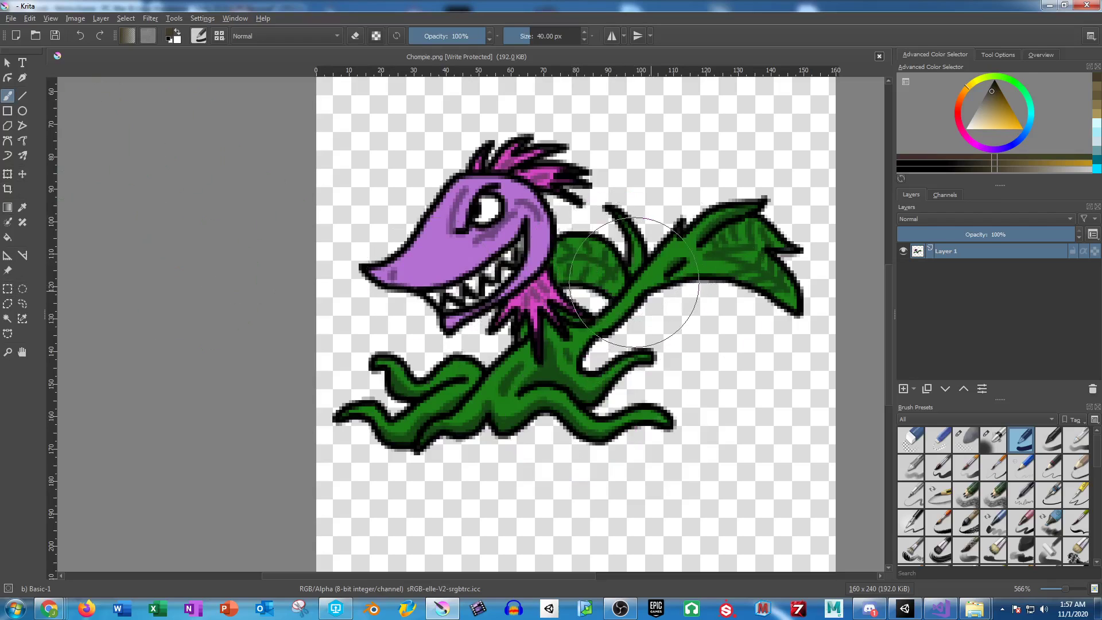
# Add a new layer above the plant image and name it Head.
pyautogui.click(905, 390)
pyautogui.moveTo(620, 242); pyautogui.dragTo(529, 273)
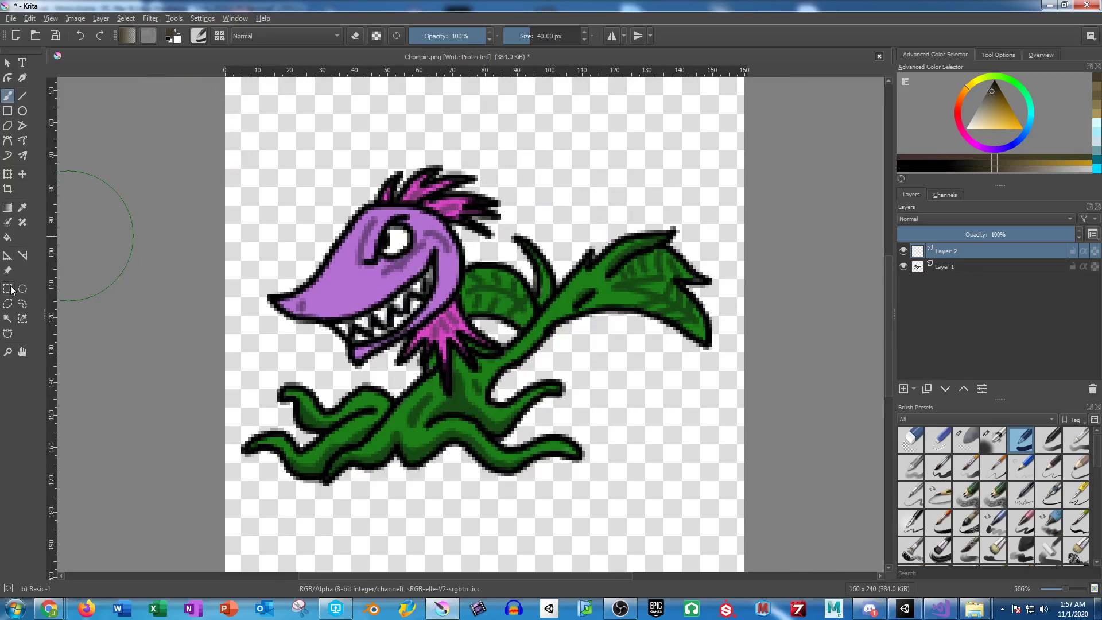
pyautogui.doubleClick(953, 253)
pyautogui.write('Head')
pyautogui.press('Return')
# Set the brush to black at 1 px and trace the eye and brow outline on the Head layer.
pyautogui.moveTo(994, 95); pyautogui.dragTo(997, 54)
pyautogui.scroll(4, 384, 248)
pyautogui.moveTo(385, 248); pyautogui.dragTo(492, 251)
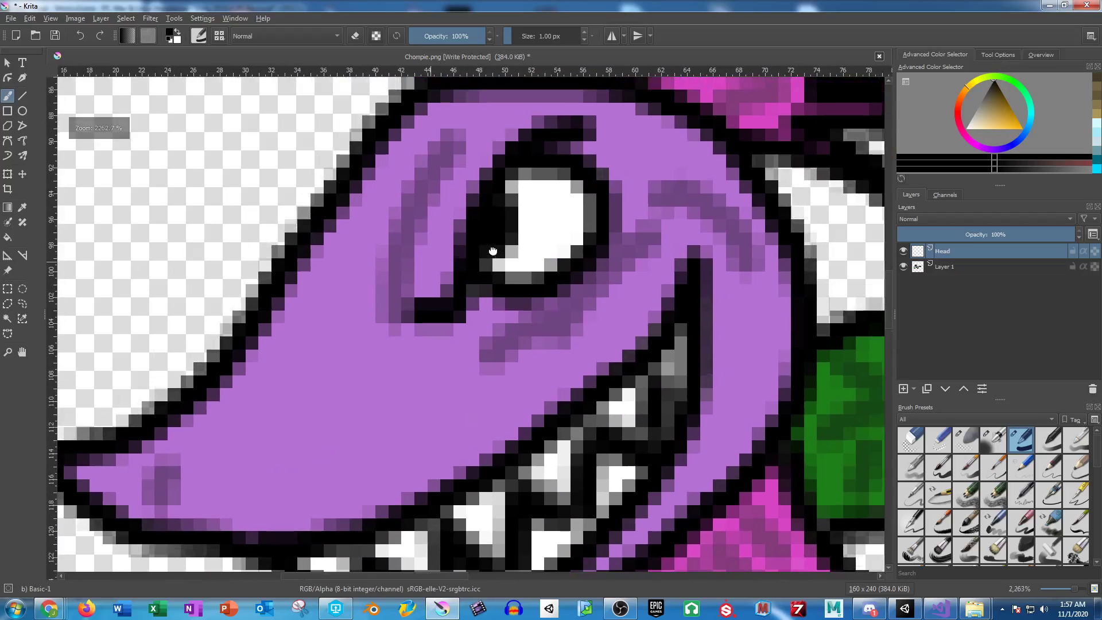
pyautogui.moveTo(437, 306)
pyautogui.mouseDown()
pyautogui.moveTo(473, 276)
pyautogui.moveTo(512, 166)
pyautogui.moveTo(552, 120)
pyautogui.moveTo(585, 116)
pyautogui.moveTo(527, 146)
pyautogui.moveTo(585, 165)
pyautogui.moveTo(604, 208)
pyautogui.moveTo(595, 250)
pyautogui.moveTo(500, 286)
pyautogui.mouseUp()
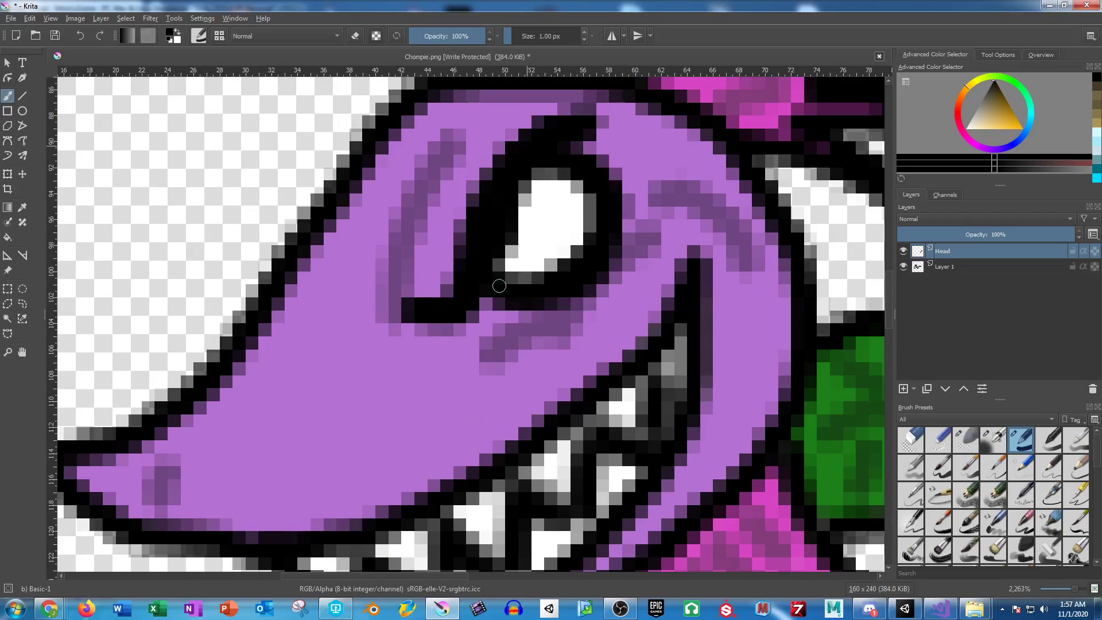
pyautogui.moveTo(497, 221)
pyautogui.mouseDown()
pyautogui.moveTo(528, 230)
pyautogui.moveTo(495, 225)
pyautogui.mouseUp()
# Trace the outline of the snout and lower jaw in black on the Head layer.
pyautogui.moveTo(616, 360); pyautogui.dragTo(667, 241)
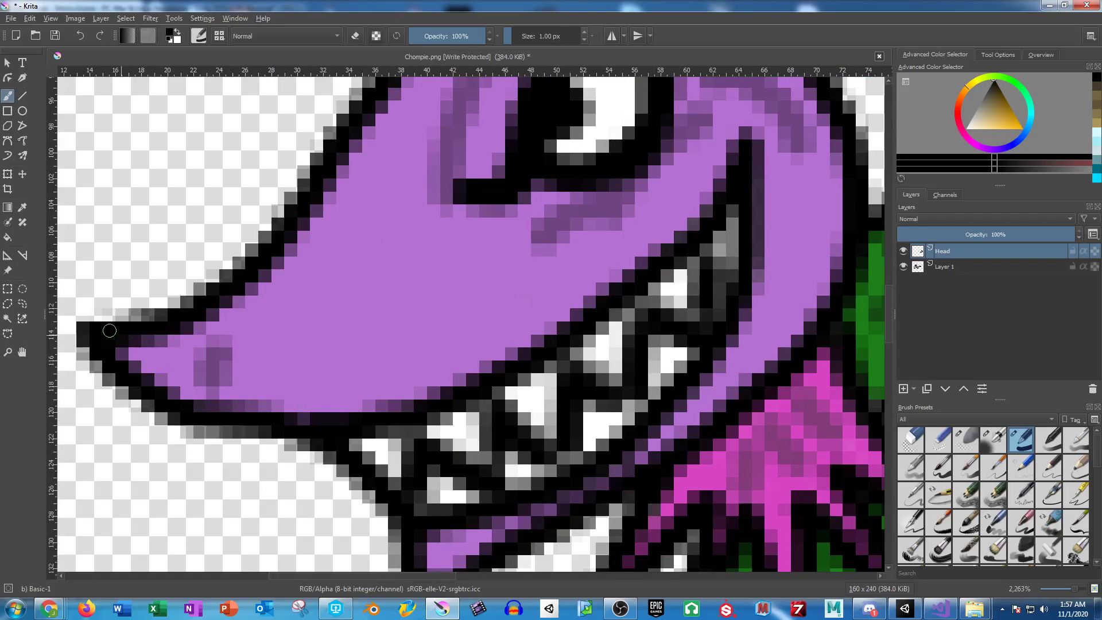
pyautogui.moveTo(104, 348)
pyautogui.mouseDown()
pyautogui.moveTo(229, 414)
pyautogui.moveTo(303, 422)
pyautogui.moveTo(371, 411)
pyautogui.moveTo(589, 322)
pyautogui.moveTo(665, 266)
pyautogui.moveTo(744, 138)
pyautogui.moveTo(733, 264)
pyautogui.moveTo(710, 328)
pyautogui.moveTo(660, 393)
pyautogui.moveTo(521, 491)
pyautogui.moveTo(425, 523)
pyautogui.mouseUp()
pyautogui.moveTo(453, 466); pyautogui.dragTo(391, 239)
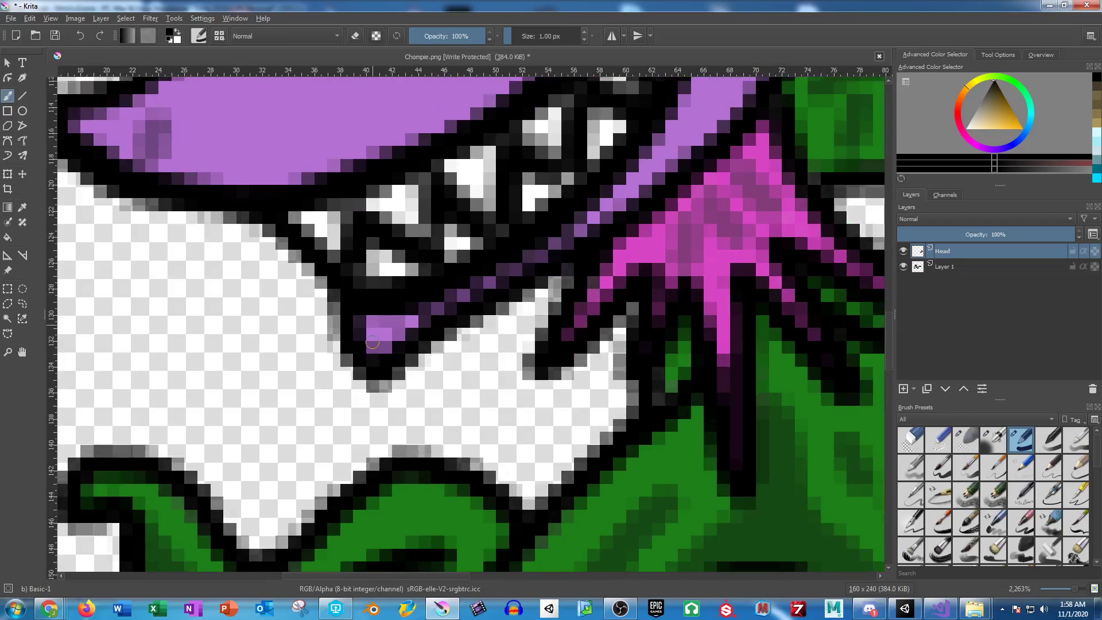
pyautogui.moveTo(351, 303)
pyautogui.mouseDown()
pyautogui.moveTo(362, 362)
pyautogui.moveTo(439, 339)
pyautogui.moveTo(569, 267)
pyautogui.moveTo(724, 126)
pyautogui.mouseUp()
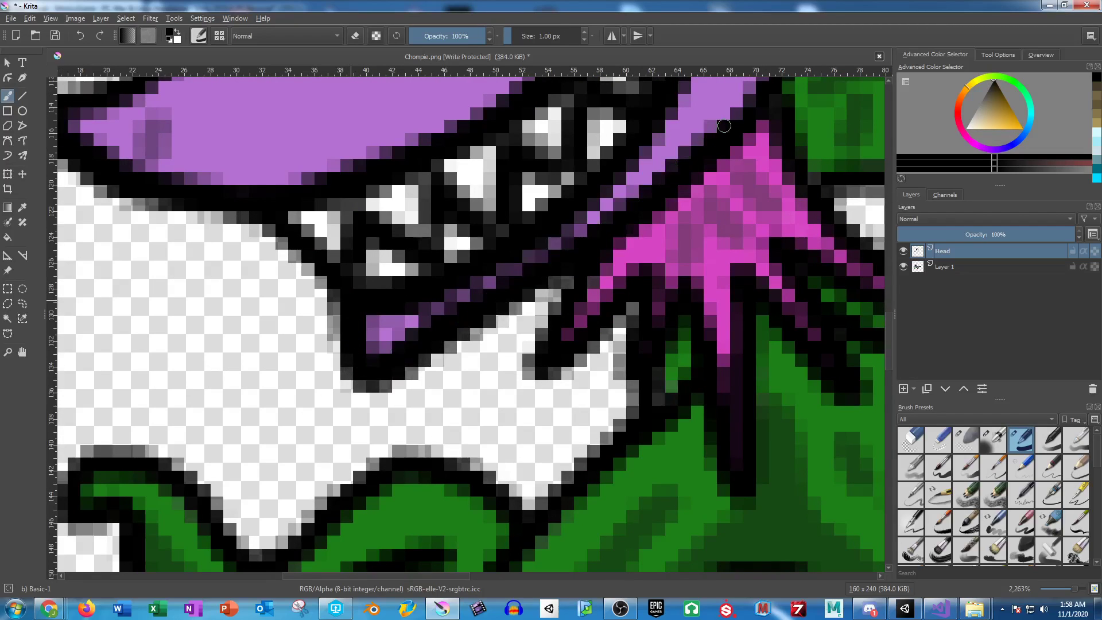
# Lower the opacity of Layer 1 to fade the original drawing, and make Head the active layer again.
pyautogui.click(952, 262)
pyautogui.click(998, 236)
pyautogui.click(955, 251)
# Complete the black outlines of the snout, mouth and jaw, and trace the teeth on the Head layer.
pyautogui.scroll(-3, 701, 181)
pyautogui.scroll(3, 548, 443)
pyautogui.moveTo(545, 452)
pyautogui.mouseDown()
pyautogui.moveTo(622, 345)
pyautogui.moveTo(606, 207)
pyautogui.moveTo(519, 106)
pyautogui.mouseUp()
pyautogui.moveTo(530, 127)
pyautogui.mouseDown()
pyautogui.moveTo(652, 309)
pyautogui.moveTo(596, 263)
pyautogui.moveTo(508, 238)
pyautogui.moveTo(370, 241)
pyautogui.moveTo(322, 258)
pyautogui.moveTo(171, 468)
pyautogui.mouseUp()
pyautogui.moveTo(204, 433)
pyautogui.mouseDown()
pyautogui.moveTo(223, 419)
pyautogui.moveTo(403, 275)
pyautogui.moveTo(521, 215)
pyautogui.moveTo(421, 327)
pyautogui.moveTo(353, 381)
pyautogui.moveTo(286, 403)
pyautogui.mouseUp()
pyautogui.moveTo(545, 344); pyautogui.dragTo(343, 187)
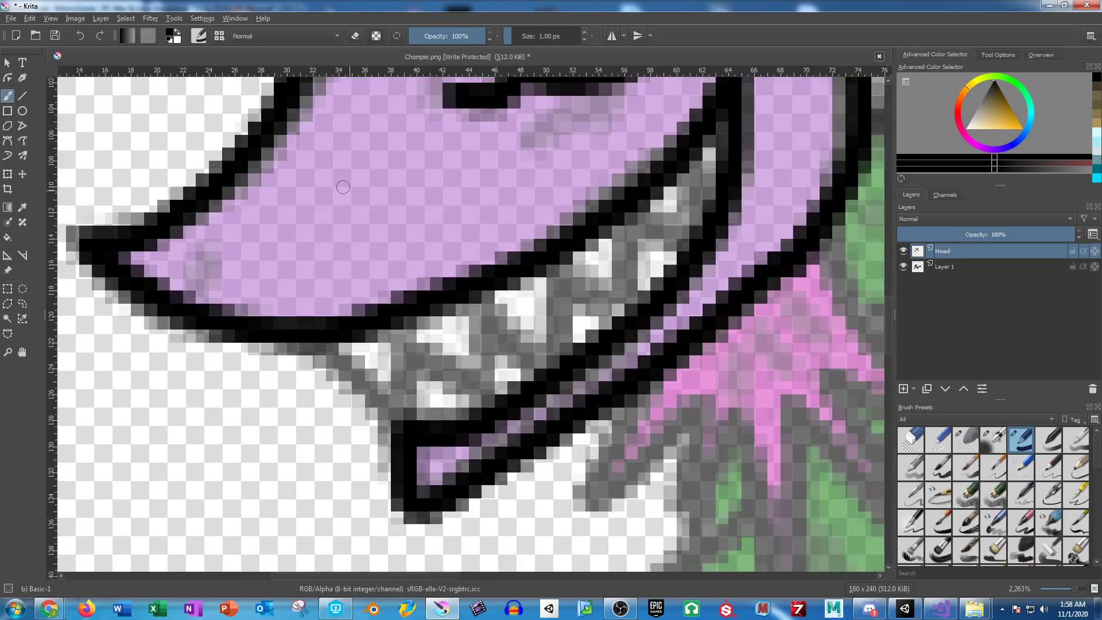
pyautogui.moveTo(292, 337)
pyautogui.mouseDown()
pyautogui.moveTo(385, 417)
pyautogui.moveTo(401, 391)
pyautogui.moveTo(394, 316)
pyautogui.moveTo(489, 406)
pyautogui.moveTo(495, 278)
pyautogui.moveTo(568, 370)
pyautogui.moveTo(554, 265)
pyautogui.moveTo(619, 305)
pyautogui.moveTo(630, 218)
pyautogui.moveTo(694, 227)
pyautogui.moveTo(686, 148)
pyautogui.mouseUp()
# Trace the spiky neck frill and the hair tufts on top of the head in black.
pyautogui.moveTo(793, 376); pyautogui.dragTo(554, 234)
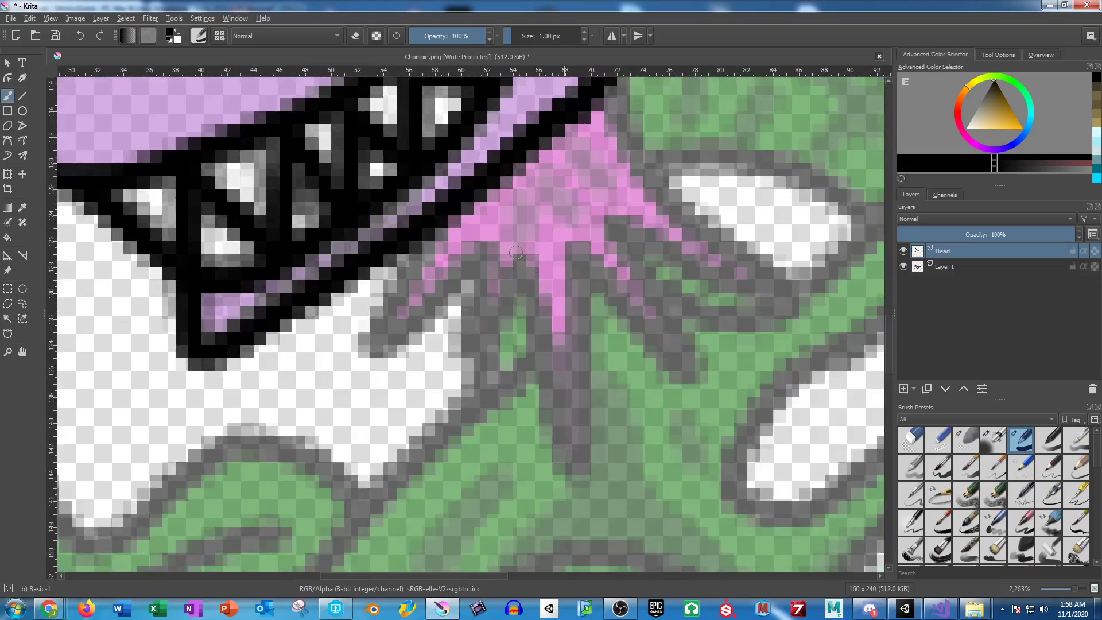
pyautogui.moveTo(417, 233)
pyautogui.mouseDown()
pyautogui.moveTo(370, 345)
pyautogui.moveTo(430, 273)
pyautogui.moveTo(479, 245)
pyautogui.moveTo(466, 350)
pyautogui.moveTo(538, 260)
pyautogui.moveTo(534, 333)
pyautogui.moveTo(551, 430)
pyautogui.moveTo(590, 260)
pyautogui.moveTo(678, 360)
pyautogui.moveTo(670, 299)
pyautogui.moveTo(631, 236)
pyautogui.moveTo(639, 221)
pyautogui.moveTo(769, 282)
pyautogui.moveTo(613, 82)
pyautogui.mouseUp()
pyautogui.moveTo(621, 150)
pyautogui.mouseDown()
pyautogui.moveTo(591, 336)
pyautogui.moveTo(461, 506)
pyautogui.mouseUp()
pyautogui.moveTo(525, 230); pyautogui.dragTo(600, 426)
pyautogui.moveTo(508, 329)
pyautogui.mouseDown()
pyautogui.moveTo(616, 372)
pyautogui.moveTo(631, 369)
pyautogui.moveTo(587, 311)
pyautogui.moveTo(543, 303)
pyautogui.moveTo(693, 312)
pyautogui.moveTo(643, 273)
pyautogui.moveTo(580, 255)
pyautogui.moveTo(669, 249)
pyautogui.moveTo(605, 220)
pyautogui.moveTo(515, 203)
pyautogui.moveTo(453, 216)
pyautogui.moveTo(363, 266)
pyautogui.mouseUp()
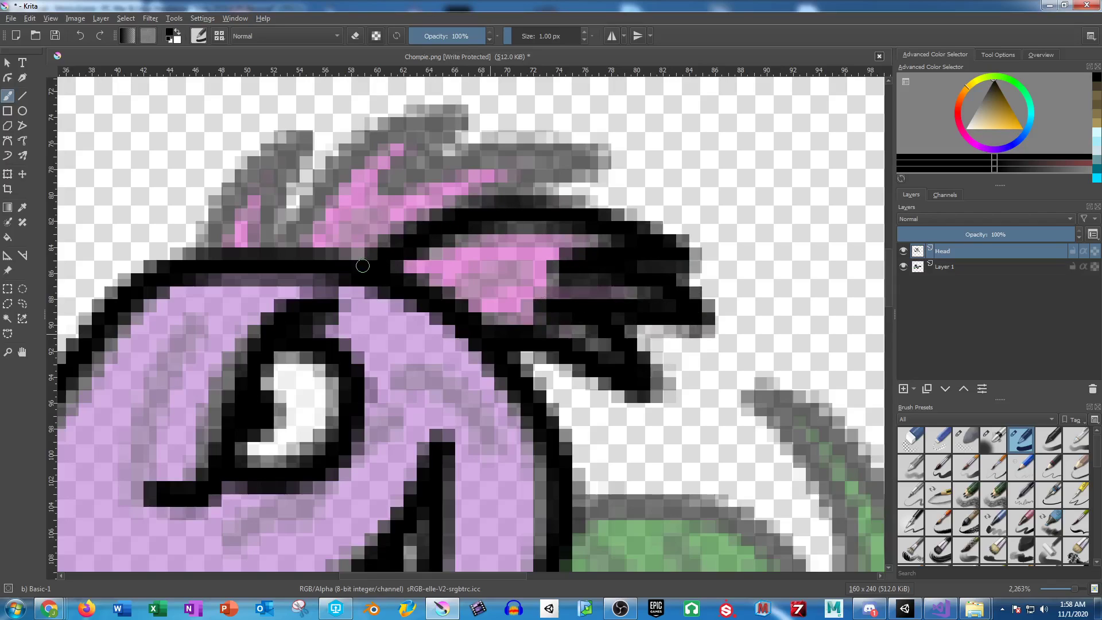
pyautogui.moveTo(489, 205)
pyautogui.mouseDown()
pyautogui.moveTo(576, 162)
pyautogui.moveTo(564, 149)
pyautogui.moveTo(429, 151)
pyautogui.moveTo(382, 179)
pyautogui.moveTo(448, 113)
pyautogui.moveTo(331, 135)
pyautogui.moveTo(287, 188)
pyautogui.moveTo(264, 249)
pyautogui.moveTo(261, 176)
pyautogui.moveTo(273, 131)
pyautogui.moveTo(218, 181)
pyautogui.moveTo(199, 244)
pyautogui.mouseUp()
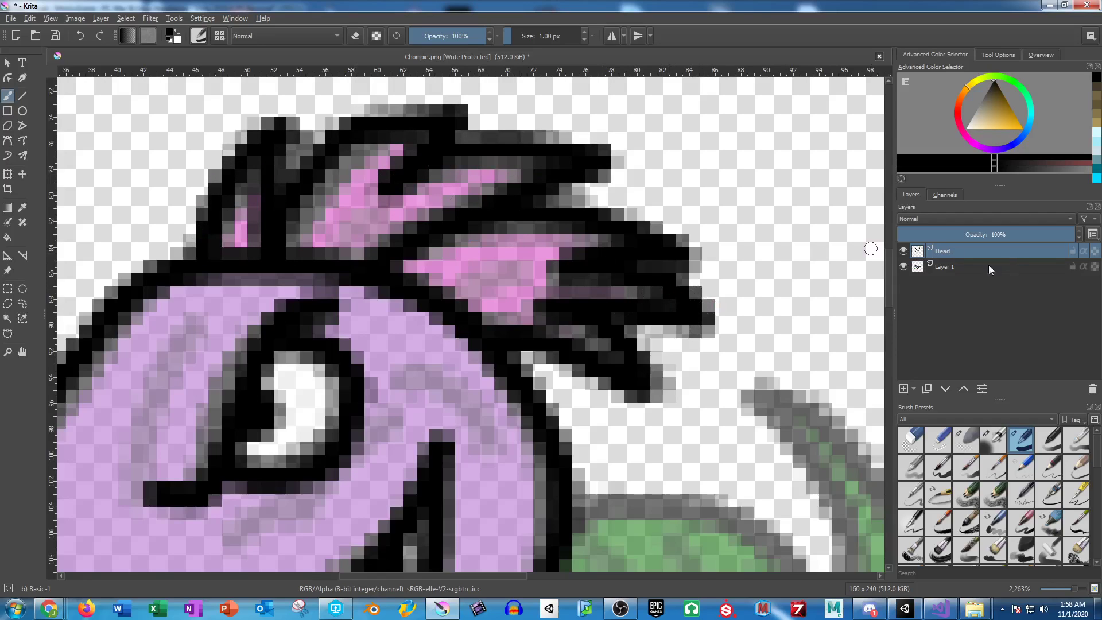
# Add a new layer above Head and name it StemLeaves.
pyautogui.click(908, 391)
pyautogui.moveTo(720, 287); pyautogui.dragTo(494, 101)
pyautogui.scroll(-1, 655, 394)
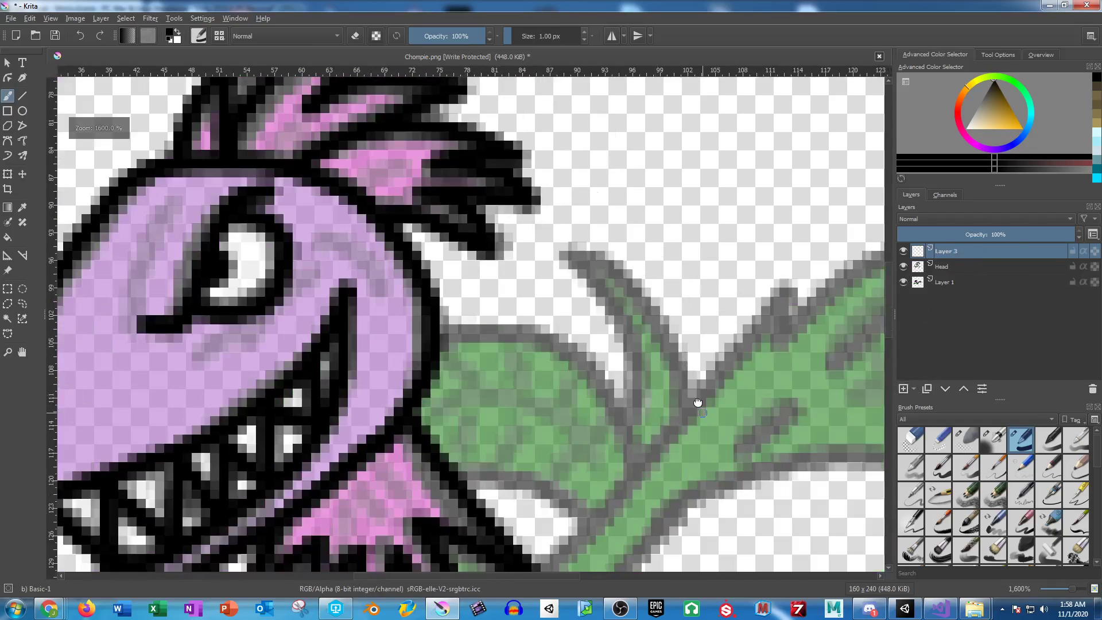
pyautogui.moveTo(654, 395); pyautogui.dragTo(458, 183)
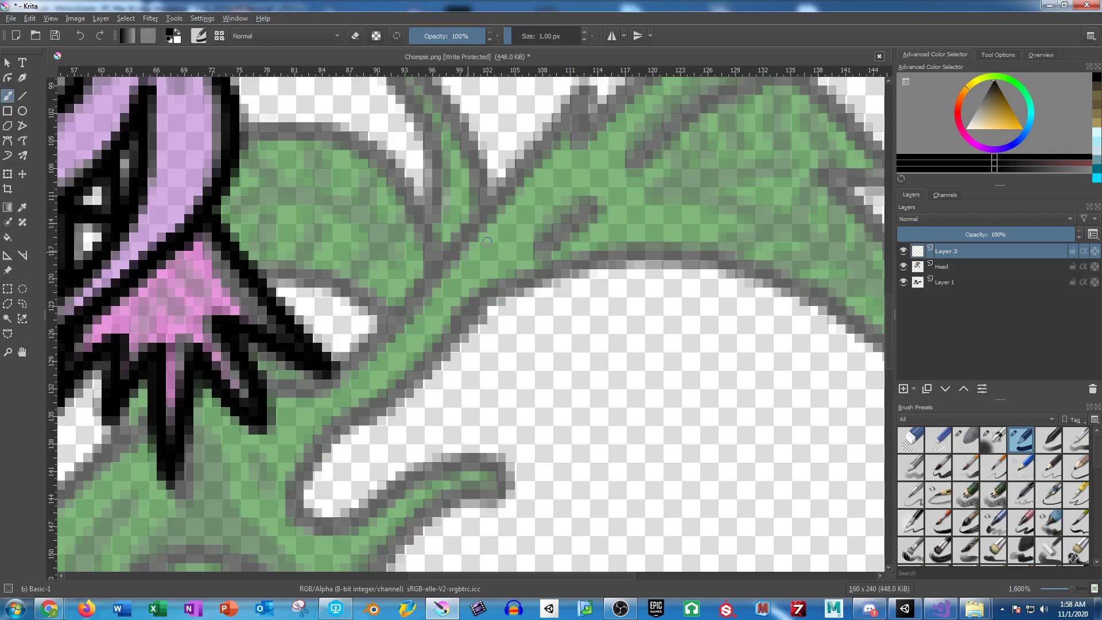
pyautogui.doubleClick(966, 252)
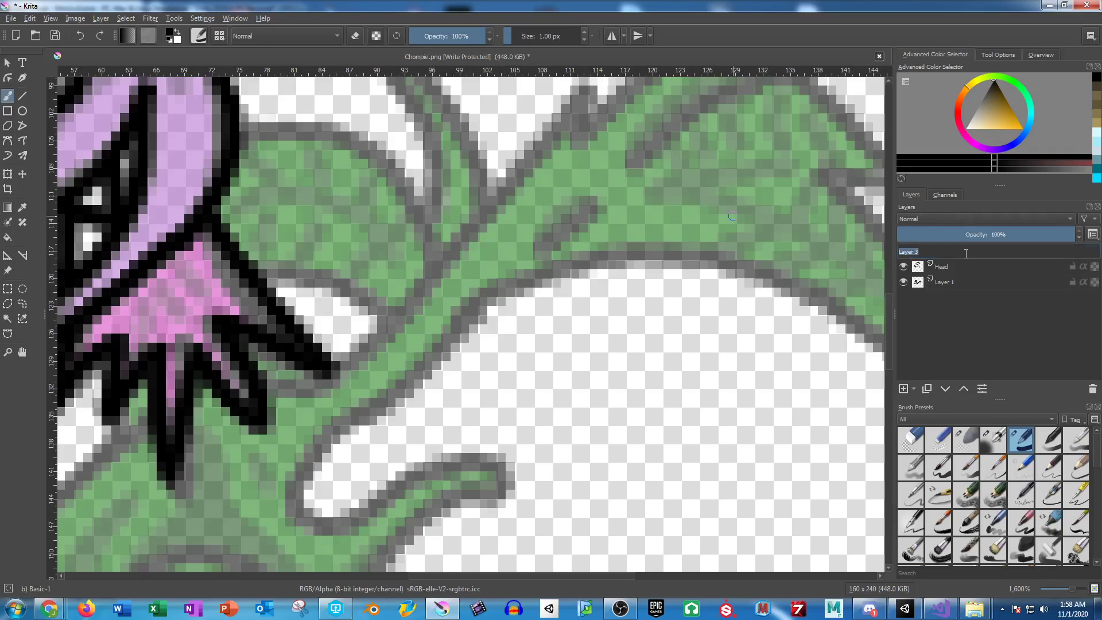
pyautogui.write('StemLeaves')
pyautogui.press('Return')
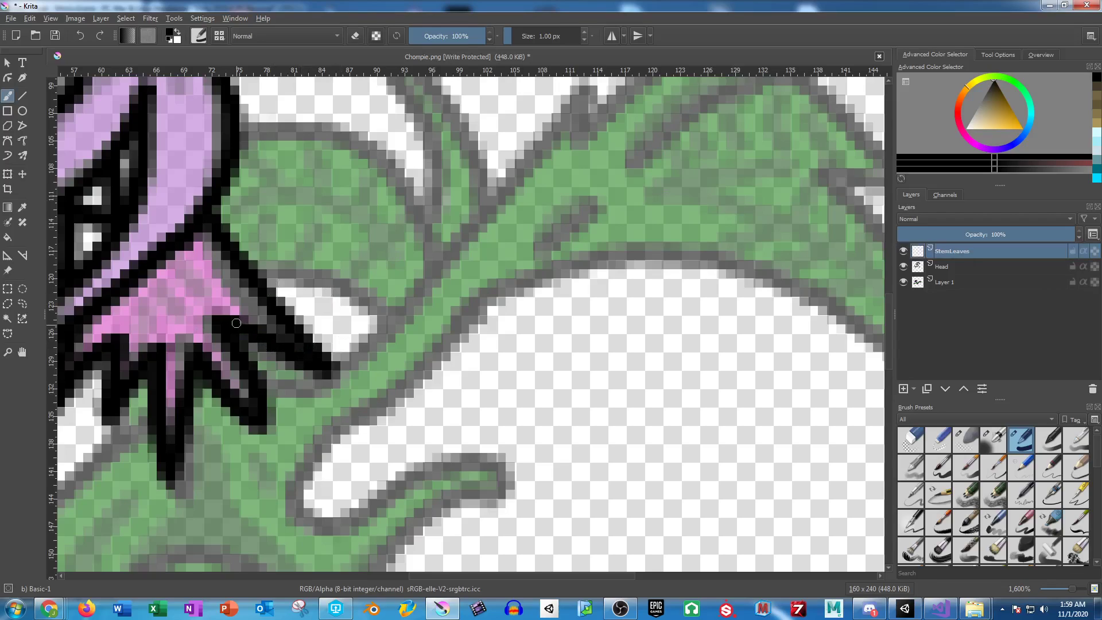
# Trace the tail stem and its leaves in black on the StemLeaves layer, and hide the Head layer.
pyautogui.moveTo(241, 347)
pyautogui.mouseDown()
pyautogui.moveTo(272, 368)
pyautogui.moveTo(319, 374)
pyautogui.moveTo(426, 279)
pyautogui.moveTo(580, 92)
pyautogui.moveTo(594, 144)
pyautogui.mouseUp()
pyautogui.moveTo(591, 142)
pyautogui.mouseDown()
pyautogui.moveTo(442, 323)
pyautogui.moveTo(549, 228)
pyautogui.moveTo(627, 227)
pyautogui.moveTo(692, 202)
pyautogui.moveTo(691, 248)
pyautogui.moveTo(664, 264)
pyautogui.moveTo(587, 274)
pyautogui.moveTo(491, 340)
pyautogui.mouseUp()
pyautogui.moveTo(655, 275)
pyautogui.mouseDown()
pyautogui.moveTo(687, 286)
pyautogui.moveTo(713, 323)
pyautogui.moveTo(752, 345)
pyautogui.moveTo(791, 341)
pyautogui.moveTo(754, 375)
pyautogui.moveTo(675, 366)
pyautogui.moveTo(729, 401)
pyautogui.moveTo(750, 437)
pyautogui.moveTo(763, 491)
pyautogui.moveTo(759, 548)
pyautogui.moveTo(665, 488)
pyautogui.moveTo(503, 440)
pyautogui.moveTo(448, 437)
pyautogui.moveTo(351, 474)
pyautogui.moveTo(430, 365)
pyautogui.moveTo(493, 318)
pyautogui.moveTo(337, 440)
pyautogui.moveTo(261, 409)
pyautogui.mouseUp()
pyautogui.moveTo(326, 244); pyautogui.dragTo(346, 345)
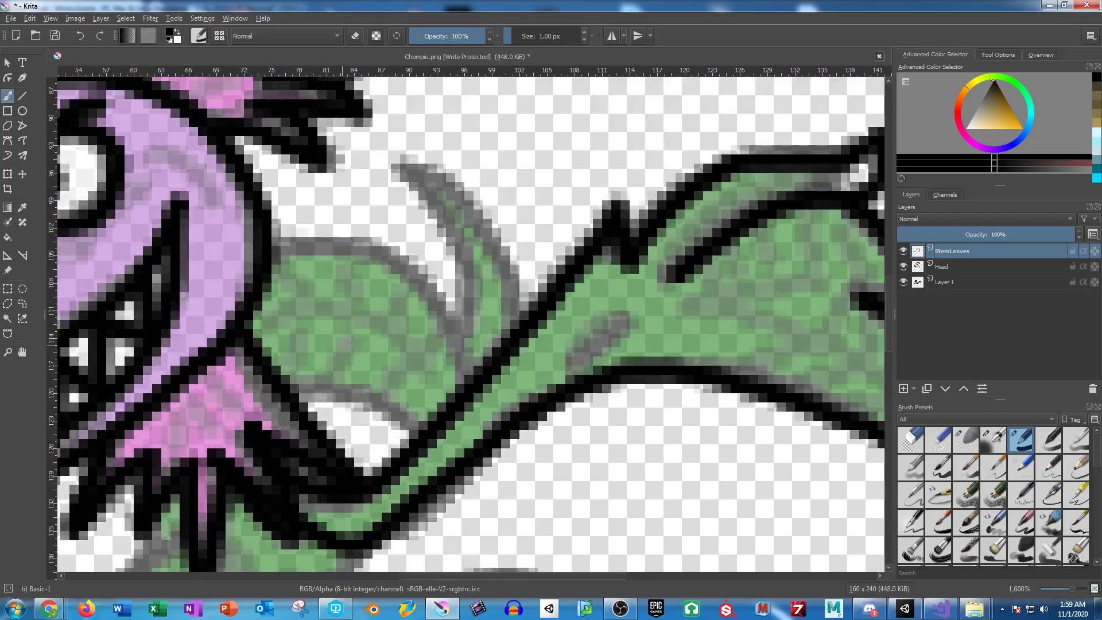
pyautogui.moveTo(497, 342)
pyautogui.mouseDown()
pyautogui.moveTo(515, 286)
pyautogui.moveTo(504, 222)
pyautogui.moveTo(442, 156)
pyautogui.moveTo(396, 147)
pyautogui.moveTo(365, 160)
pyautogui.moveTo(422, 177)
pyautogui.moveTo(462, 246)
pyautogui.moveTo(460, 379)
pyautogui.moveTo(463, 349)
pyautogui.moveTo(446, 314)
pyautogui.moveTo(345, 254)
pyautogui.moveTo(260, 244)
pyautogui.moveTo(191, 271)
pyautogui.moveTo(119, 327)
pyautogui.mouseUp()
pyautogui.moveTo(97, 376)
pyautogui.mouseDown()
pyautogui.moveTo(176, 358)
pyautogui.moveTo(396, 428)
pyautogui.mouseUp()
pyautogui.moveTo(413, 386); pyautogui.dragTo(551, 318)
pyautogui.click(904, 266)
pyautogui.moveTo(406, 423); pyautogui.dragTo(497, 232)
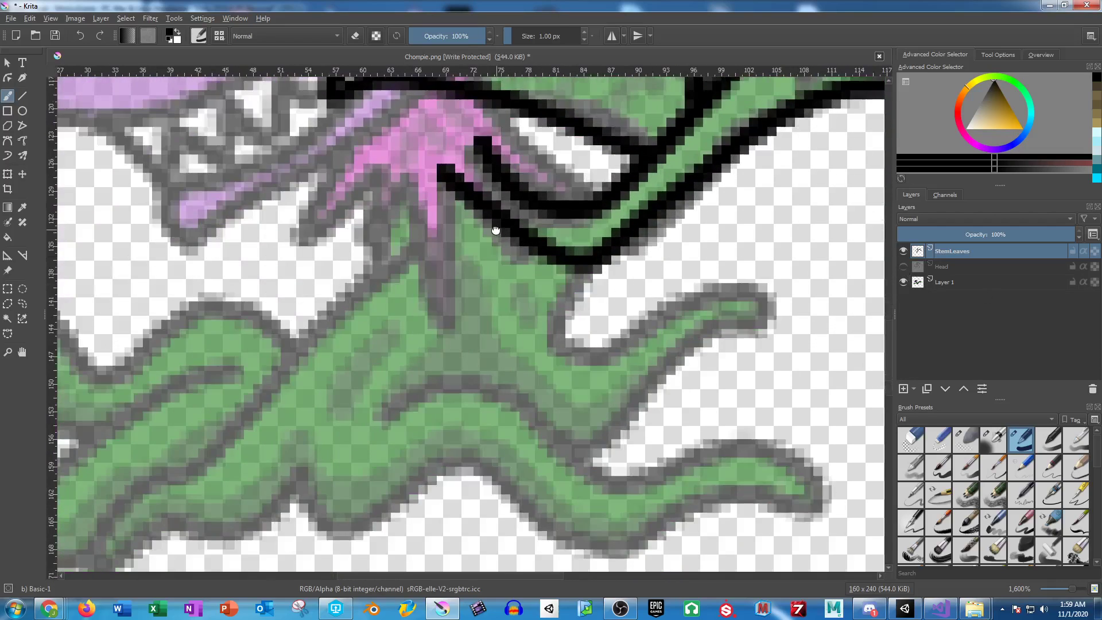
# Add a new layer named Body and trace a rounded body outline from the neck down to the roots.
pyautogui.click(903, 388)
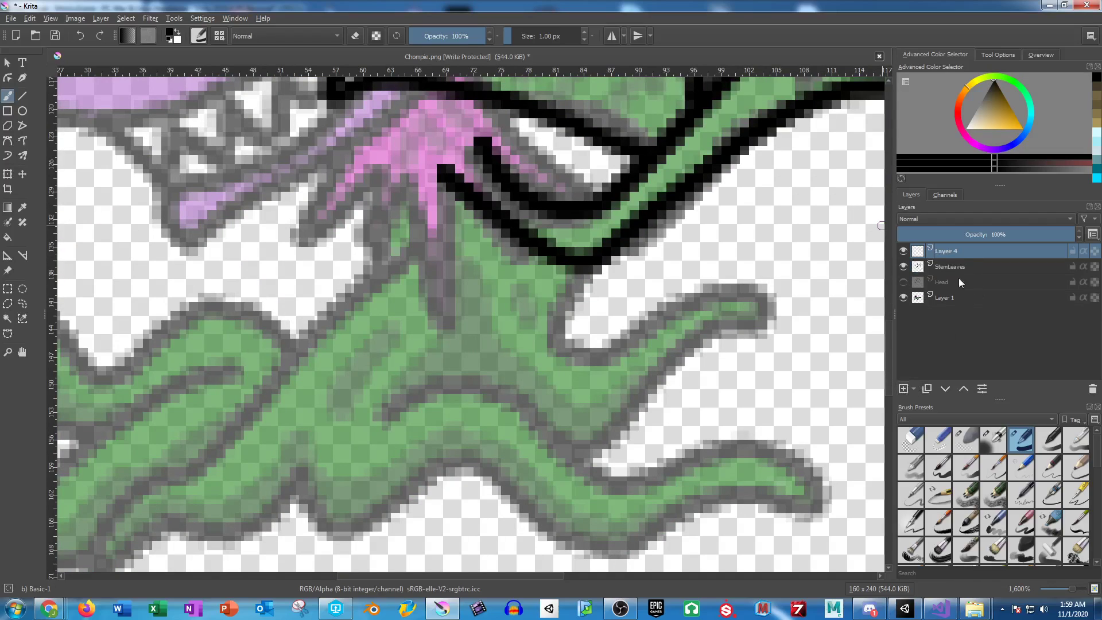
pyautogui.doubleClick(953, 252)
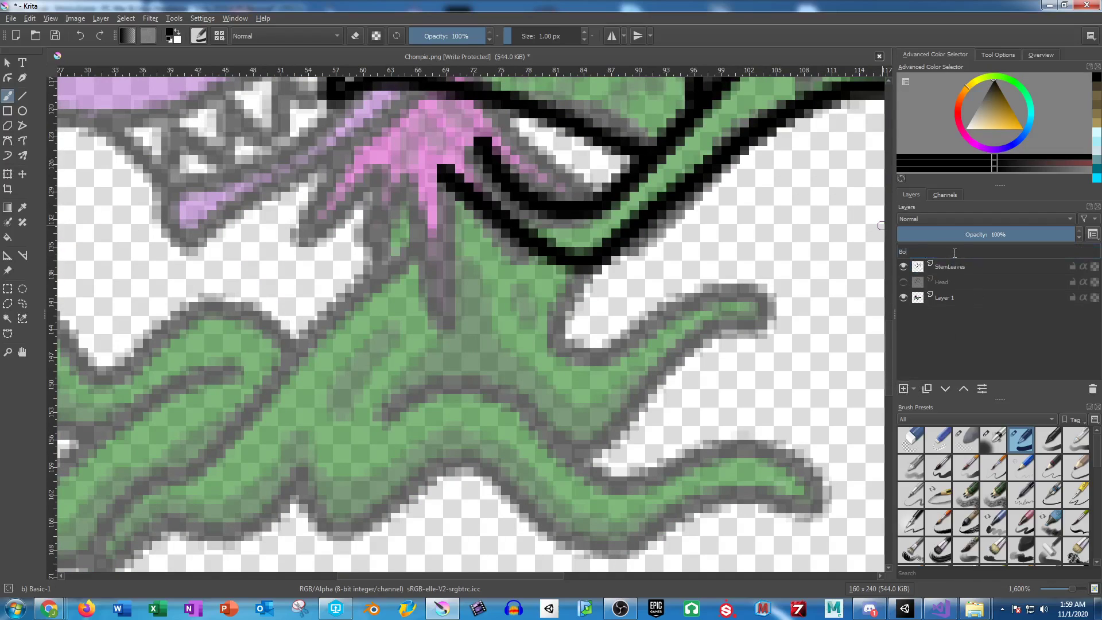
pyautogui.press('Return')
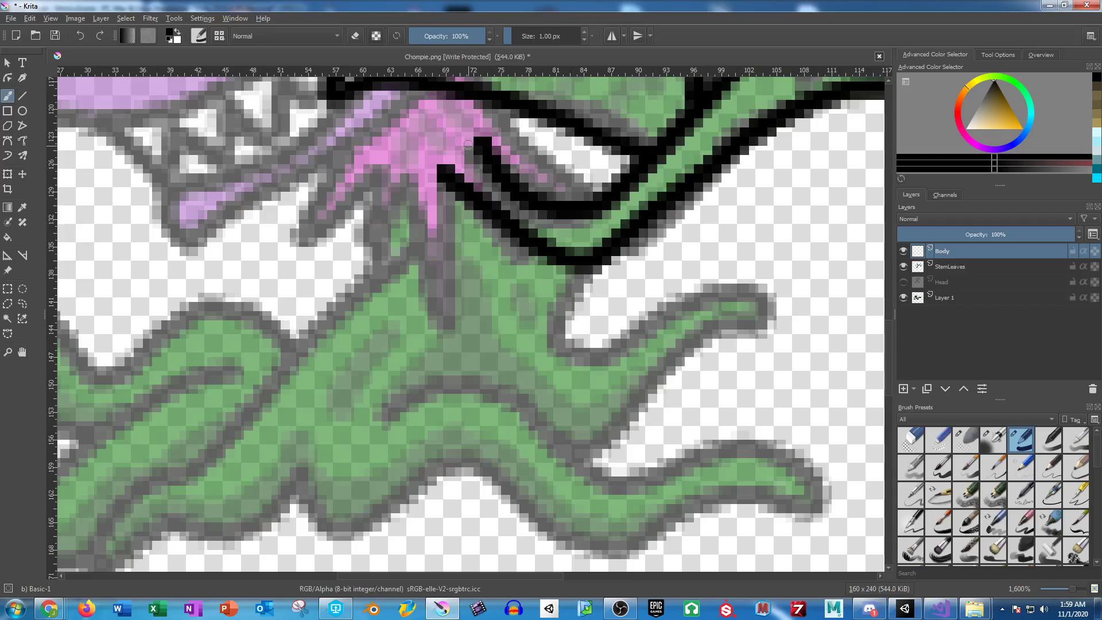
pyautogui.moveTo(525, 162)
pyautogui.mouseDown()
pyautogui.moveTo(569, 237)
pyautogui.moveTo(551, 327)
pyautogui.moveTo(458, 372)
pyautogui.moveTo(414, 430)
pyautogui.moveTo(376, 442)
pyautogui.moveTo(333, 428)
pyautogui.moveTo(309, 378)
pyautogui.moveTo(362, 314)
pyautogui.moveTo(403, 129)
pyautogui.mouseUp()
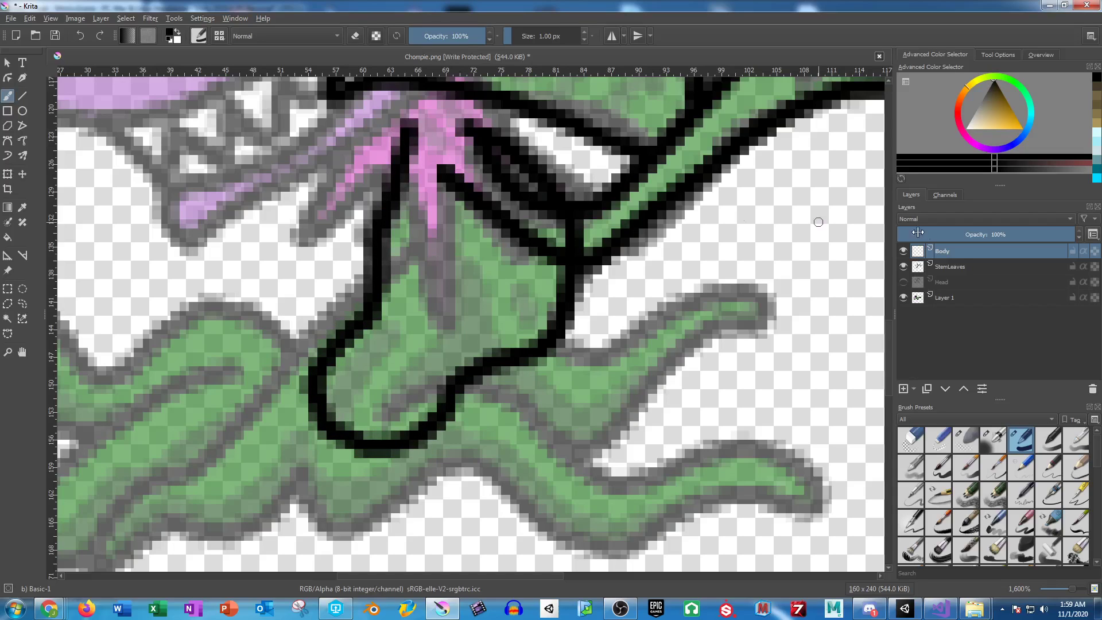
# Add a new layer above Body and name it Roots.
pyautogui.click(901, 390)
pyautogui.doubleClick(948, 250)
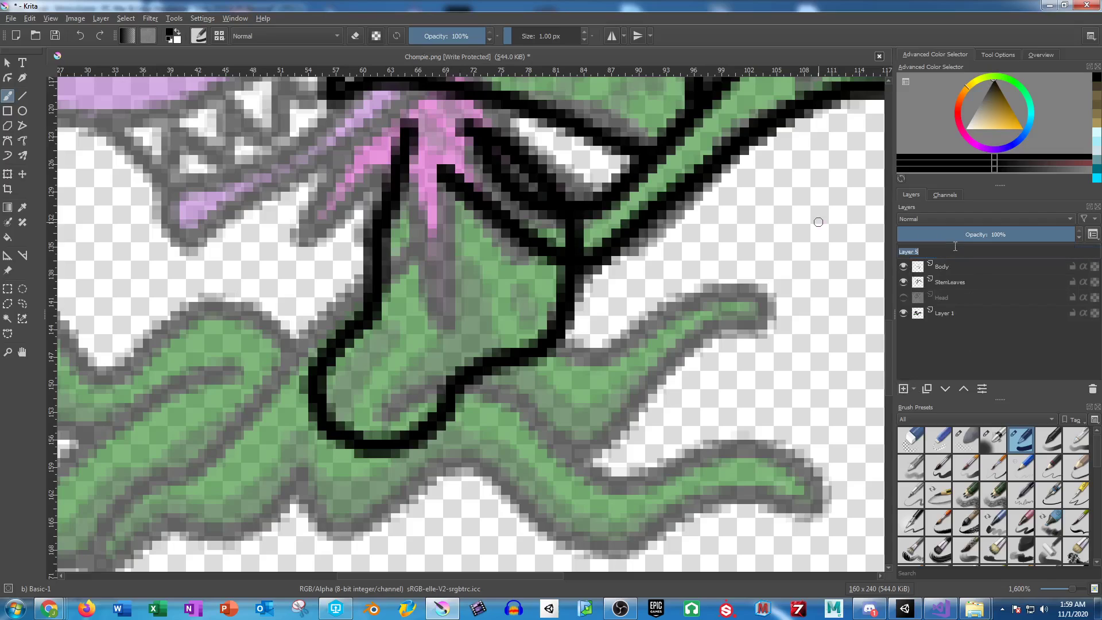
pyautogui.write('Roots')
pyautogui.press('Return')
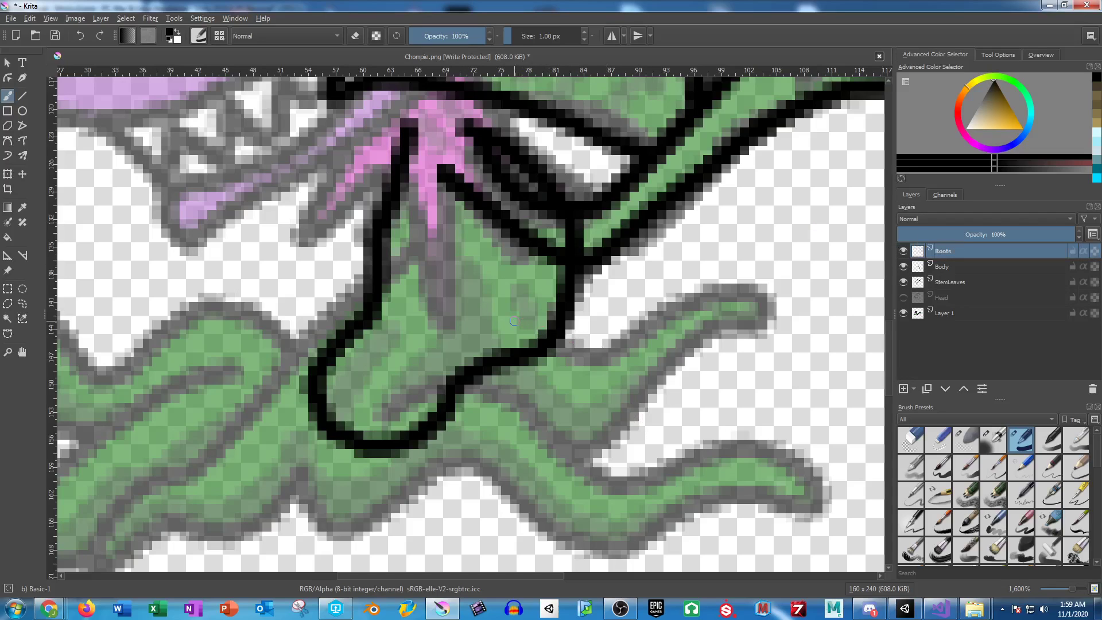
# Trace the upper right root in black on the Roots layer and move that layer below Body.
pyautogui.moveTo(572, 346)
pyautogui.mouseDown()
pyautogui.moveTo(703, 296)
pyautogui.moveTo(785, 312)
pyautogui.moveTo(717, 338)
pyautogui.moveTo(577, 453)
pyautogui.moveTo(468, 379)
pyautogui.moveTo(440, 325)
pyautogui.mouseUp()
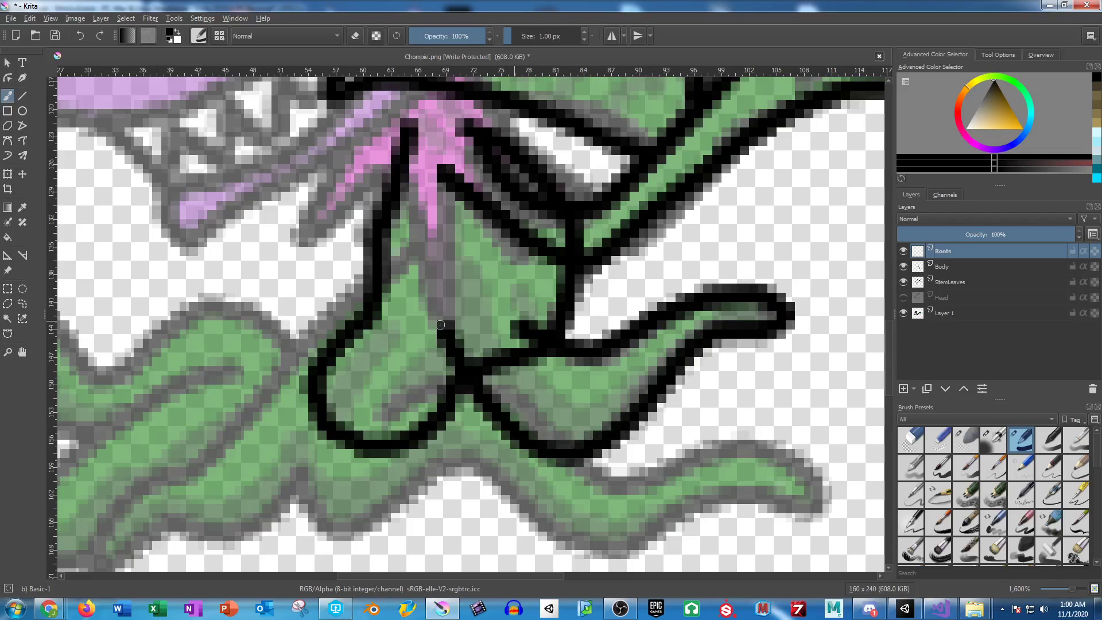
pyautogui.moveTo(948, 253); pyautogui.dragTo(948, 273)
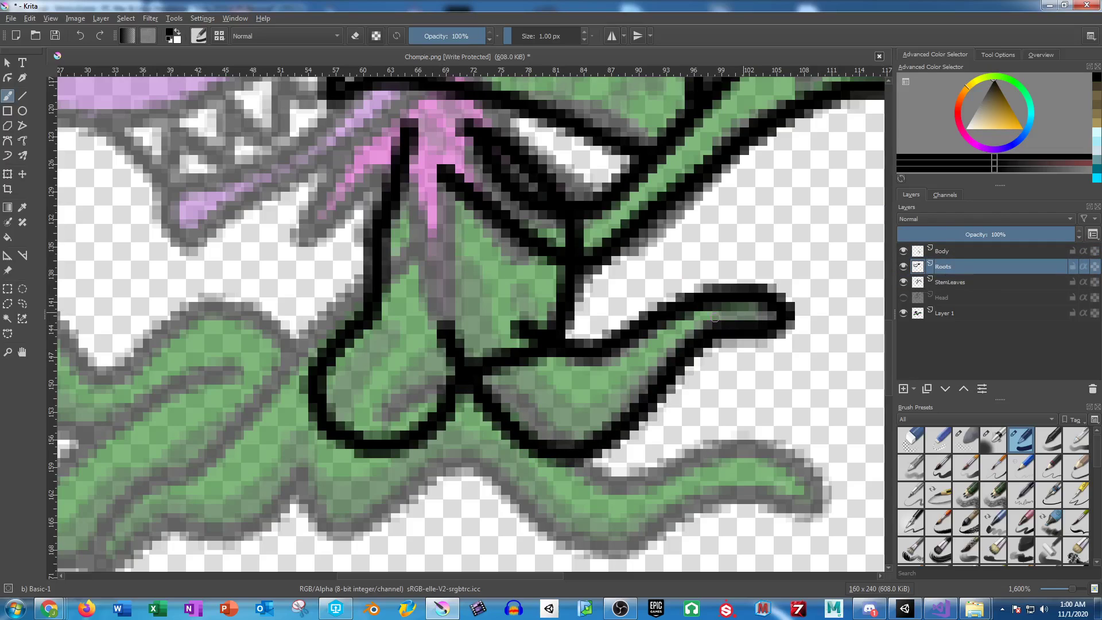
pyautogui.scroll(-3, 412, 278)
pyautogui.moveTo(365, 253)
pyautogui.mouseDown()
pyautogui.moveTo(488, 313)
pyautogui.moveTo(527, 358)
pyautogui.mouseUp()
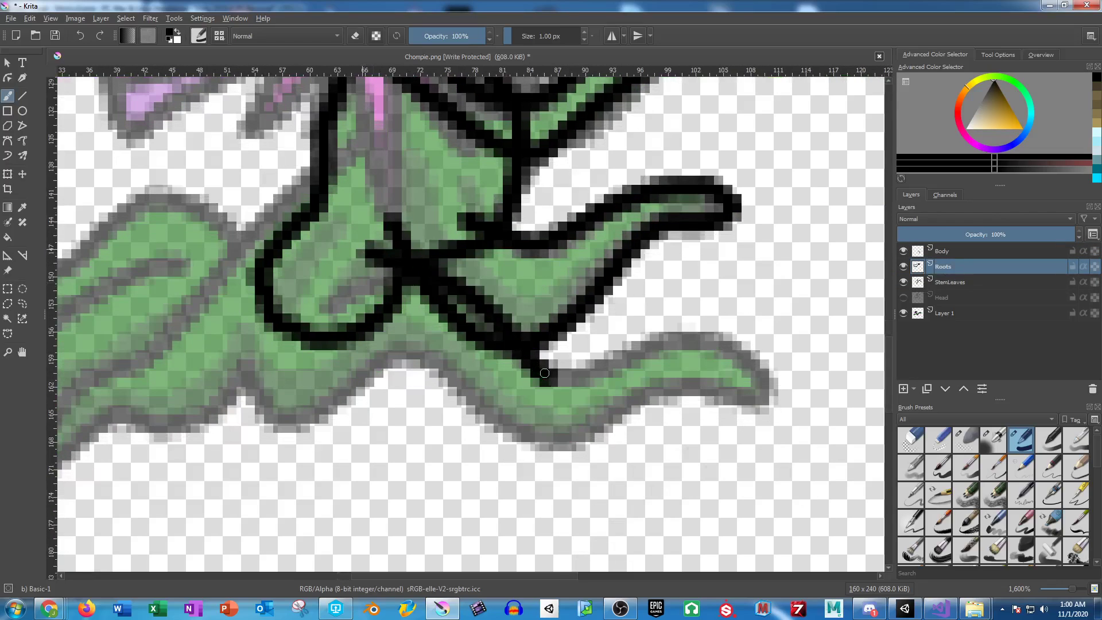
pyautogui.hotkey('ctrl', 'z')
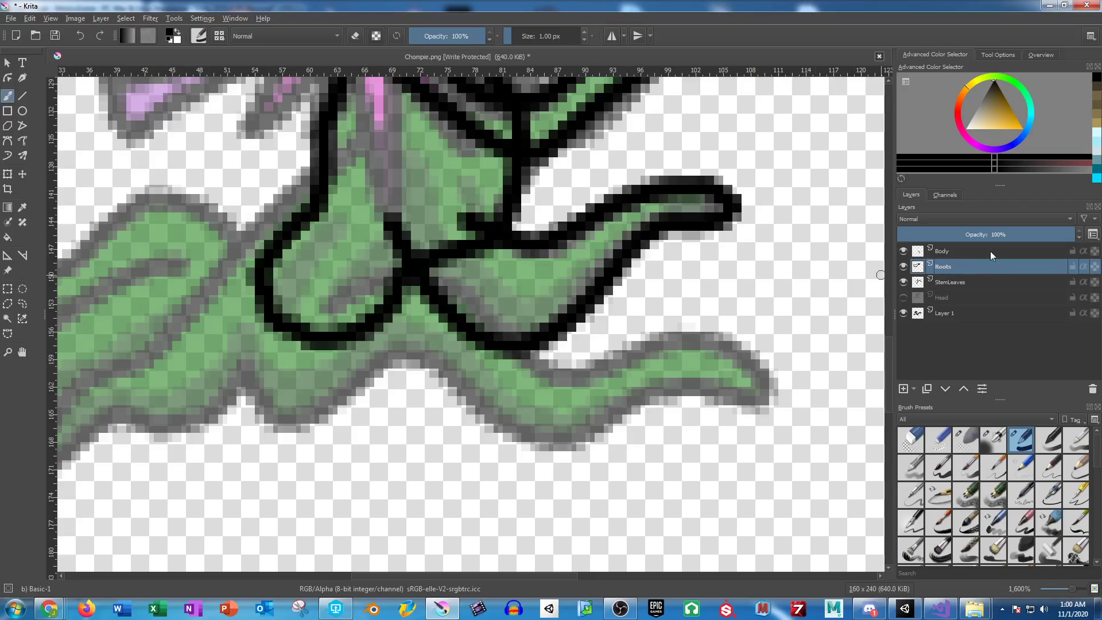
# Rename the Roots layer to RootsRear and trace the two roots on the plant's left side in black.
pyautogui.doubleClick(957, 267)
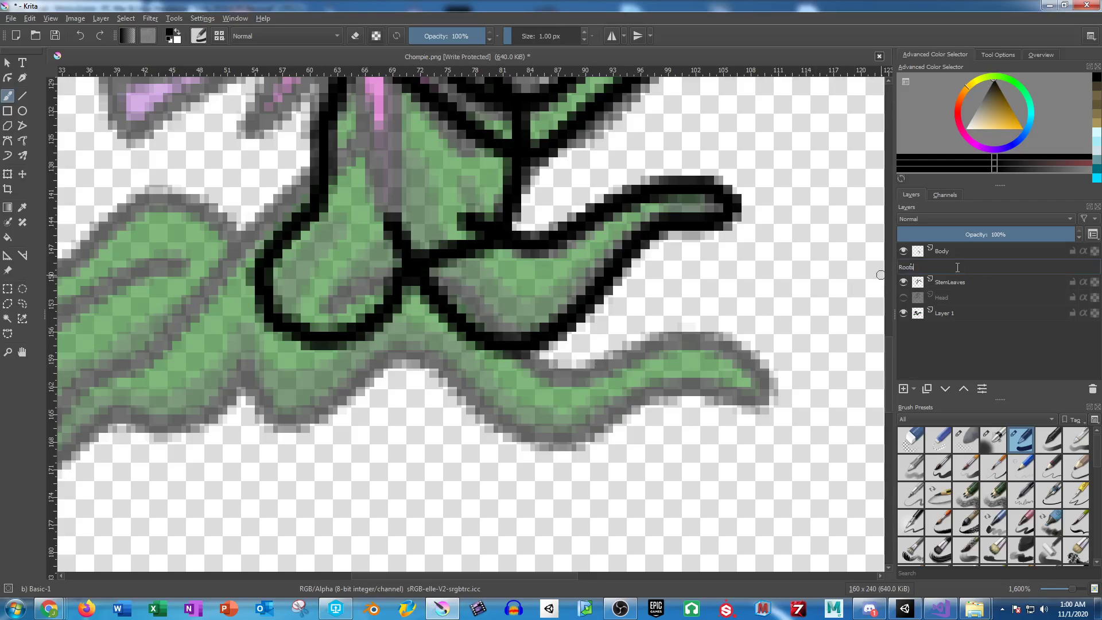
pyautogui.press('Return')
pyautogui.moveTo(324, 256); pyautogui.dragTo(636, 277)
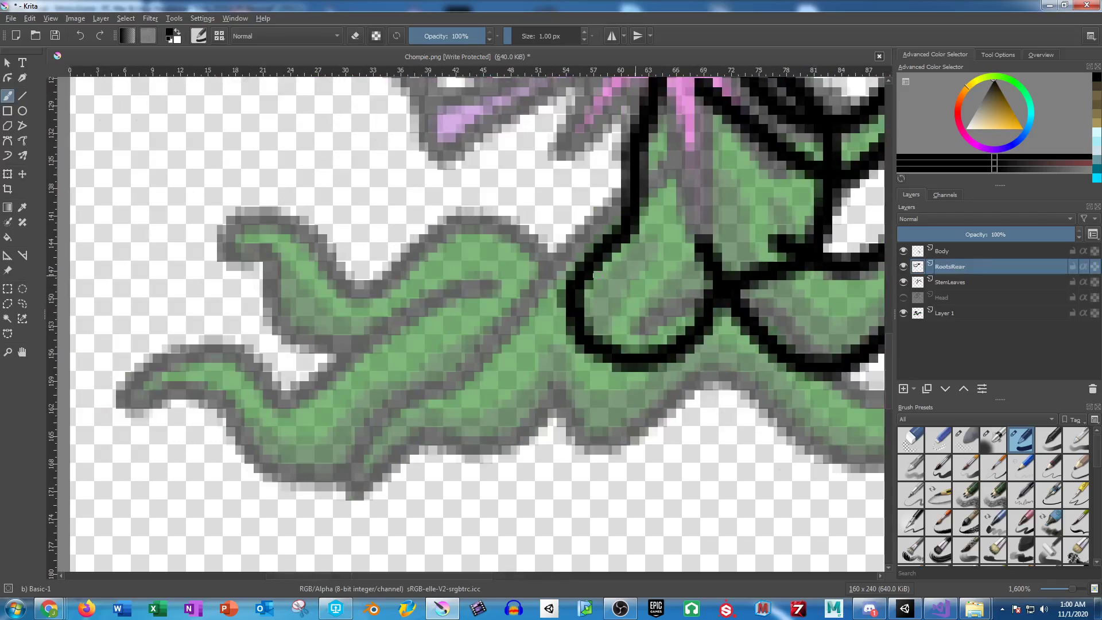
pyautogui.moveTo(616, 242)
pyautogui.mouseDown()
pyautogui.moveTo(551, 213)
pyautogui.moveTo(393, 272)
pyautogui.moveTo(231, 218)
pyautogui.moveTo(276, 259)
pyautogui.moveTo(315, 348)
pyautogui.moveTo(405, 294)
pyautogui.moveTo(474, 277)
pyautogui.mouseUp()
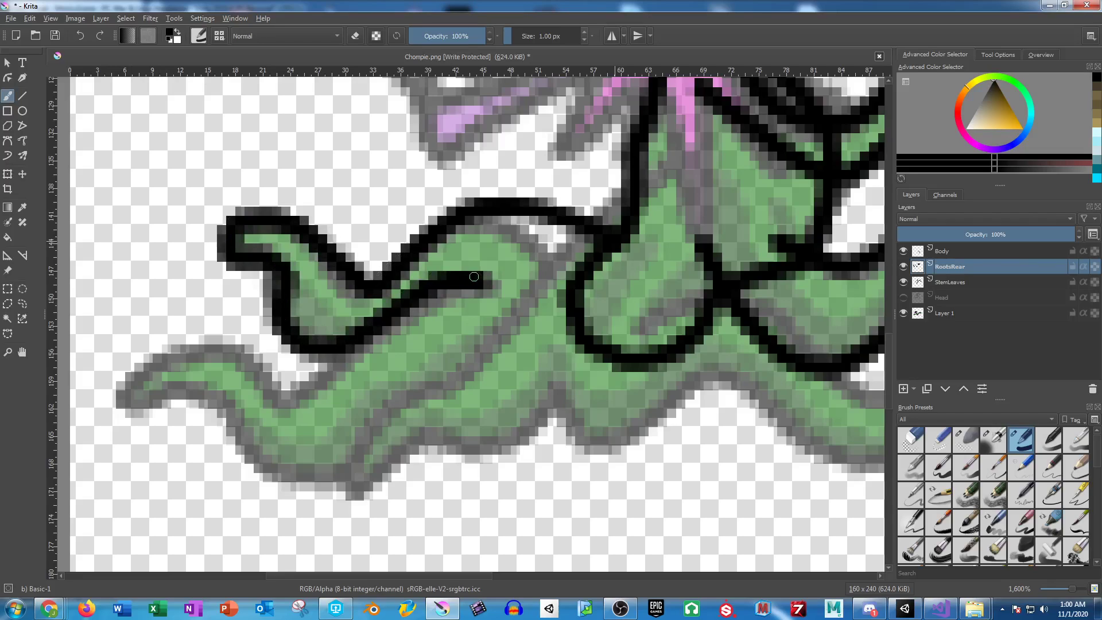
pyautogui.moveTo(359, 344)
pyautogui.mouseDown()
pyautogui.moveTo(305, 378)
pyautogui.moveTo(213, 333)
pyautogui.moveTo(124, 379)
pyautogui.moveTo(192, 381)
pyautogui.moveTo(252, 445)
pyautogui.moveTo(359, 462)
pyautogui.moveTo(656, 281)
pyautogui.mouseUp()
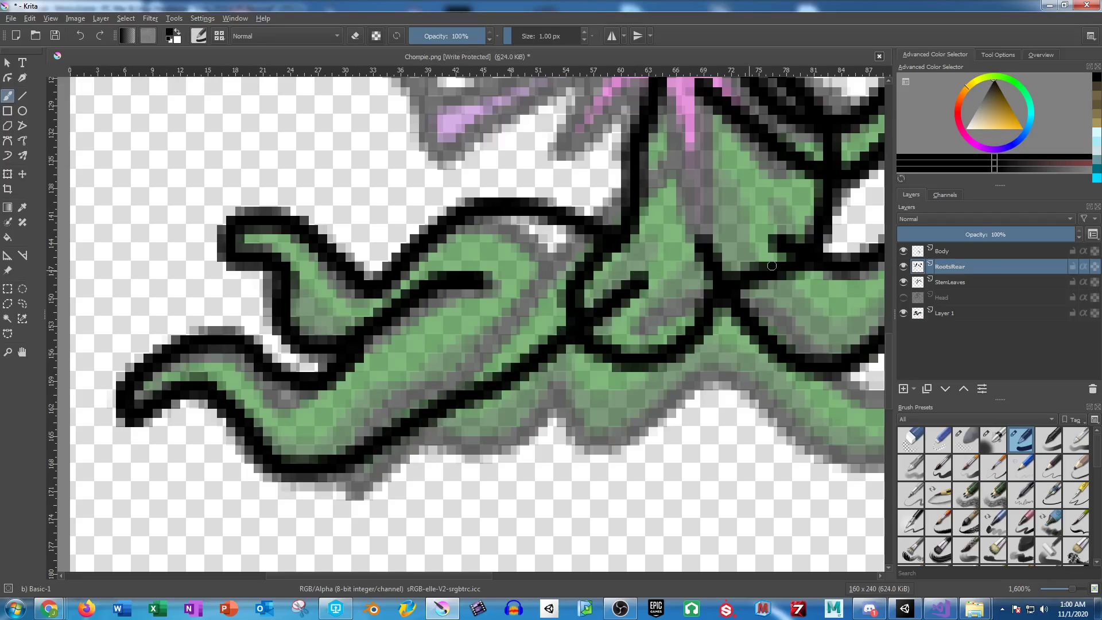
# Add a new layer above Body and name it RootsFront.
pyautogui.click(903, 389)
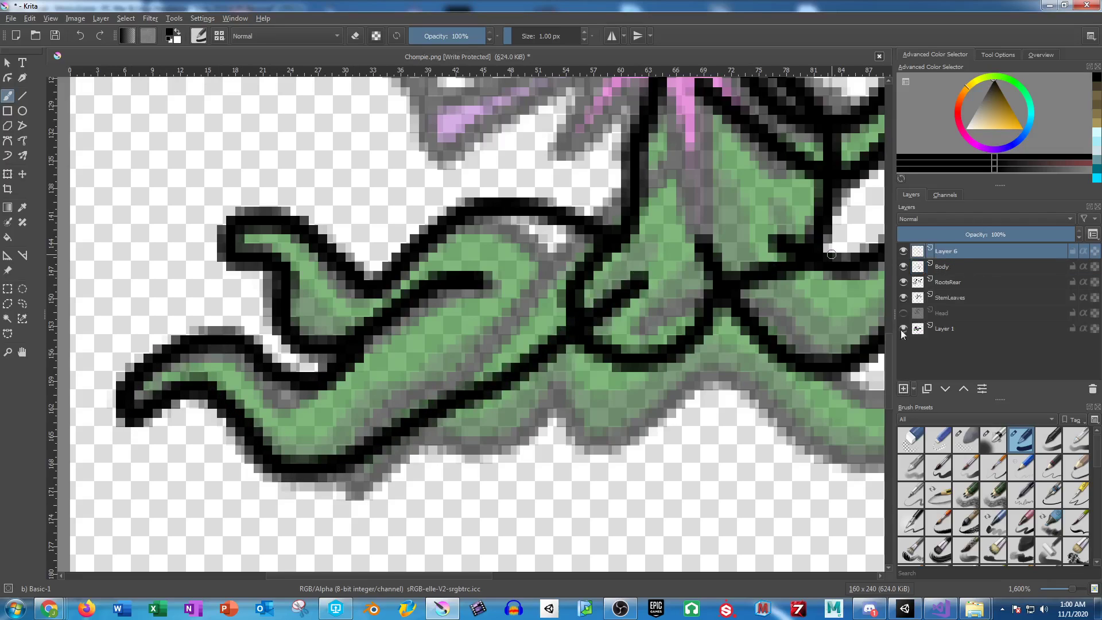
pyautogui.doubleClick(950, 253)
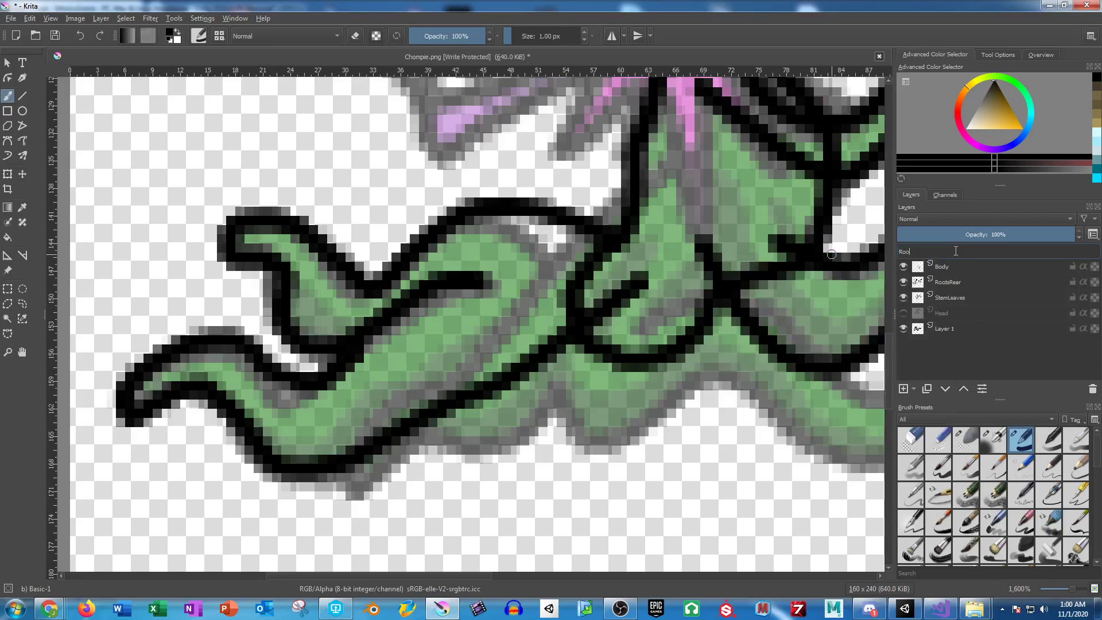
pyautogui.press('Return')
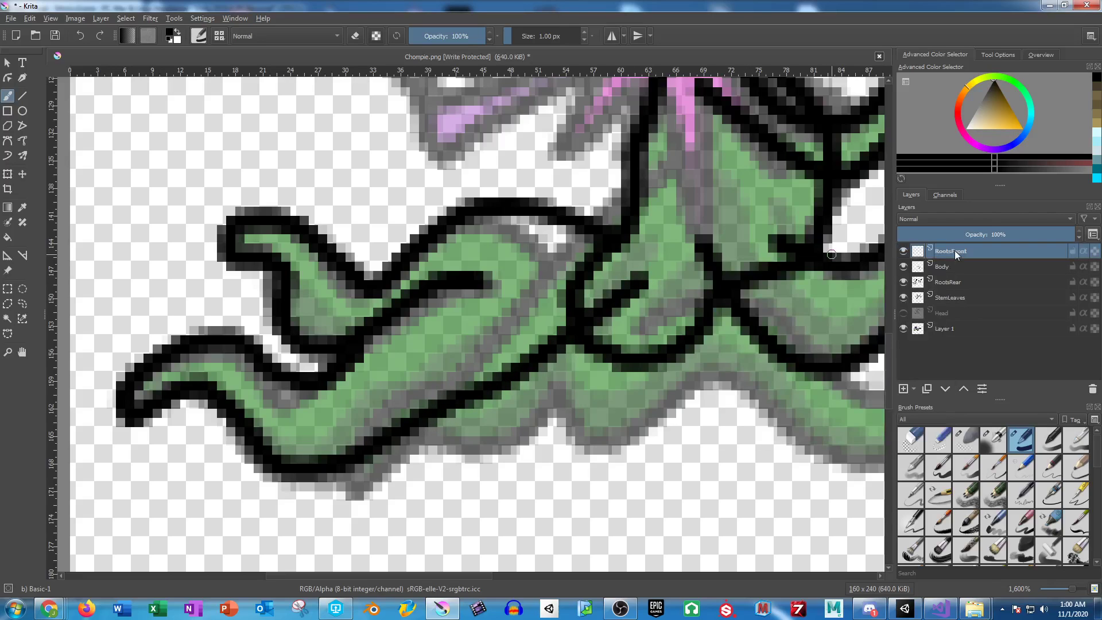
# Trace the front roots at the plant's base in black on the RootsFront layer.
pyautogui.moveTo(648, 302)
pyautogui.mouseDown()
pyautogui.moveTo(559, 306)
pyautogui.moveTo(654, 310)
pyautogui.mouseUp()
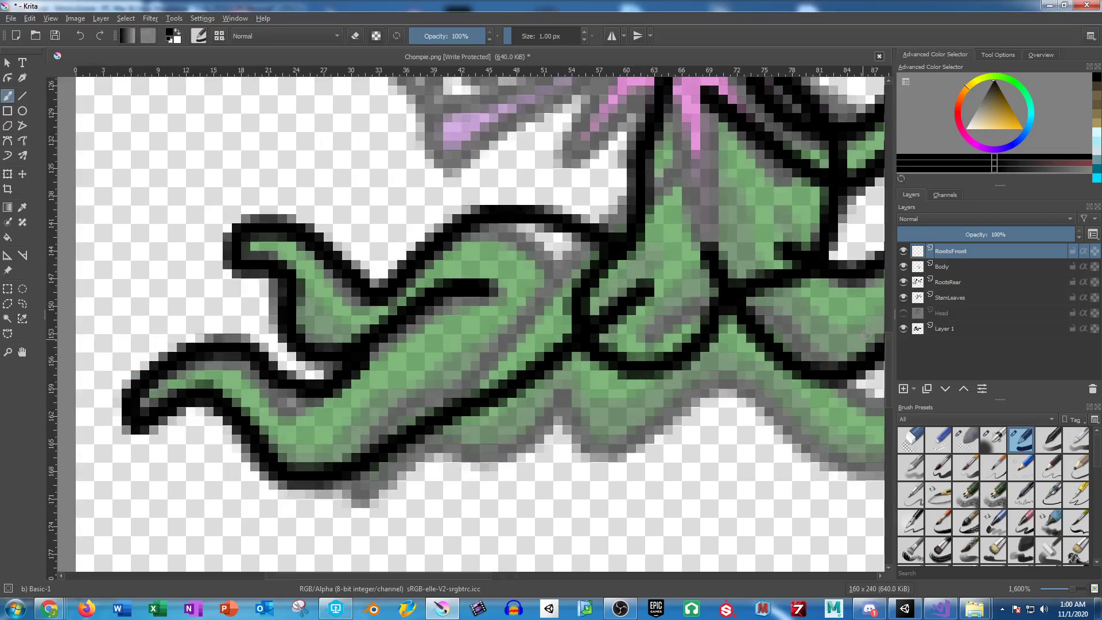
pyautogui.moveTo(518, 399); pyautogui.dragTo(428, 312)
pyautogui.moveTo(526, 143); pyautogui.dragTo(531, 190)
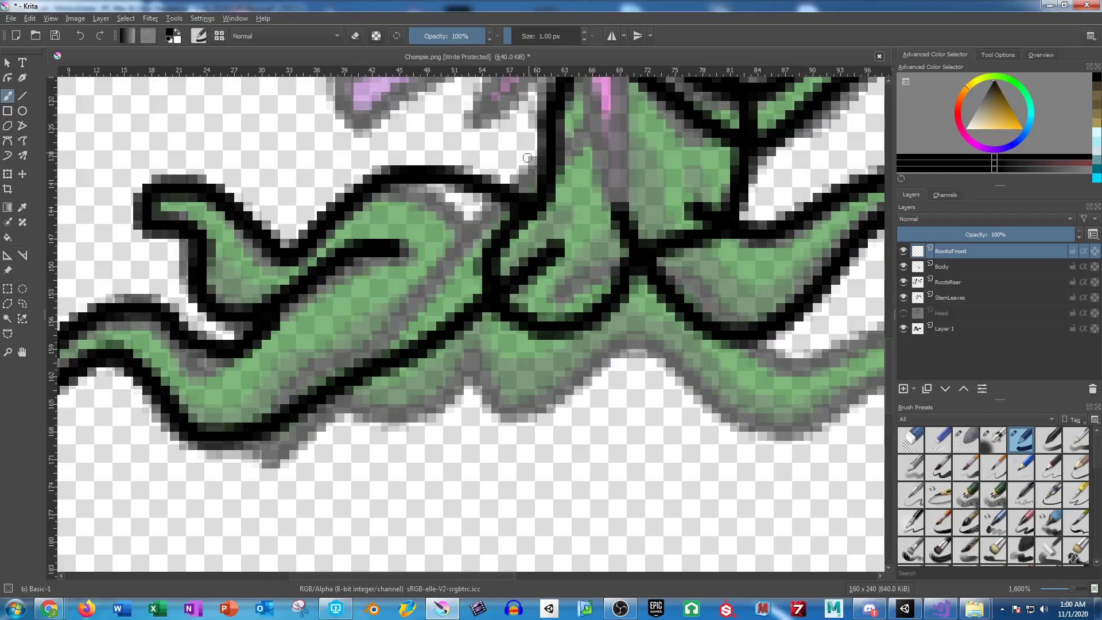
pyautogui.moveTo(582, 103)
pyautogui.mouseDown()
pyautogui.moveTo(551, 182)
pyautogui.moveTo(367, 337)
pyautogui.moveTo(299, 366)
pyautogui.moveTo(266, 482)
pyautogui.moveTo(344, 424)
pyautogui.moveTo(461, 378)
pyautogui.moveTo(493, 410)
pyautogui.moveTo(608, 345)
pyautogui.moveTo(749, 411)
pyautogui.moveTo(514, 368)
pyautogui.moveTo(741, 330)
pyautogui.moveTo(732, 292)
pyautogui.moveTo(609, 297)
pyautogui.mouseUp()
pyautogui.scroll(-3, 501, 275)
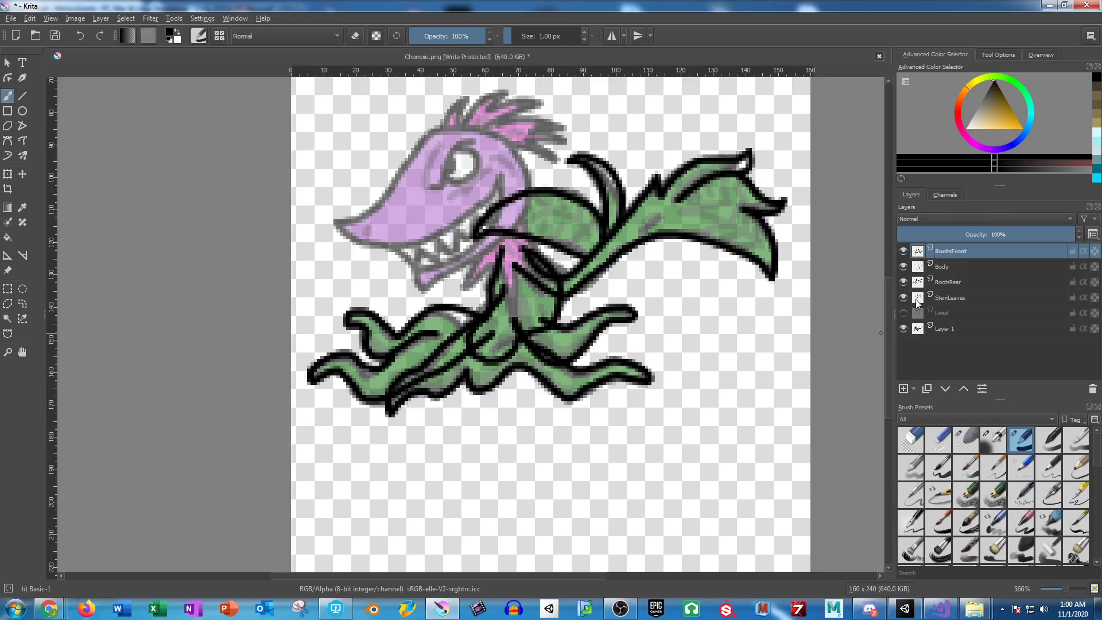
# Add a new layer directly below StemLeaves and set Layer 1's opacity to 100%.
pyautogui.click(939, 299)
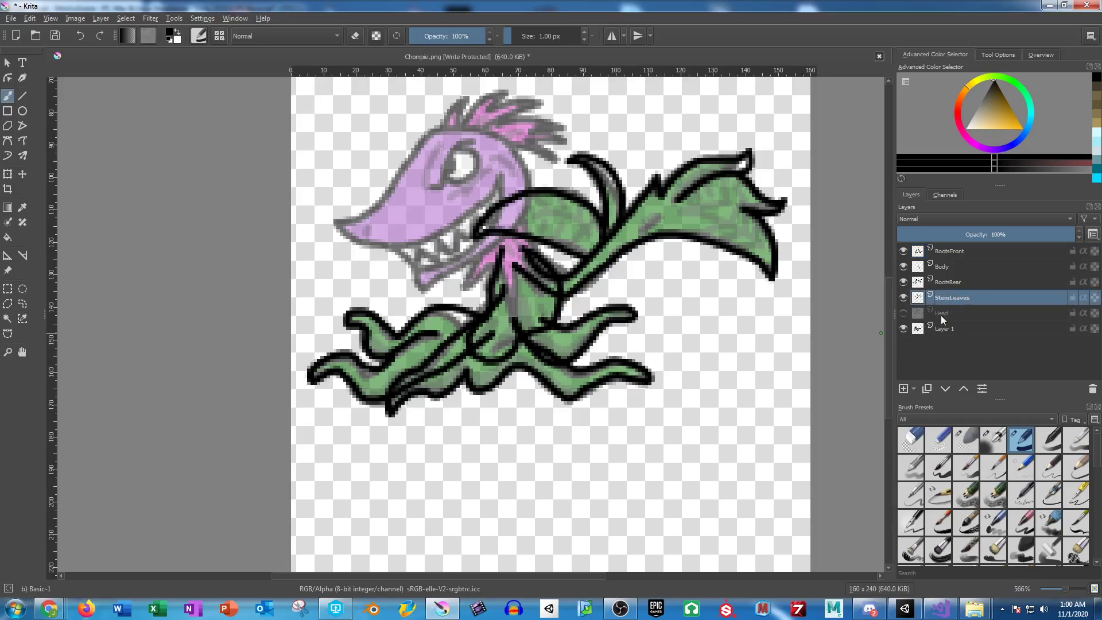
pyautogui.press('Insert')
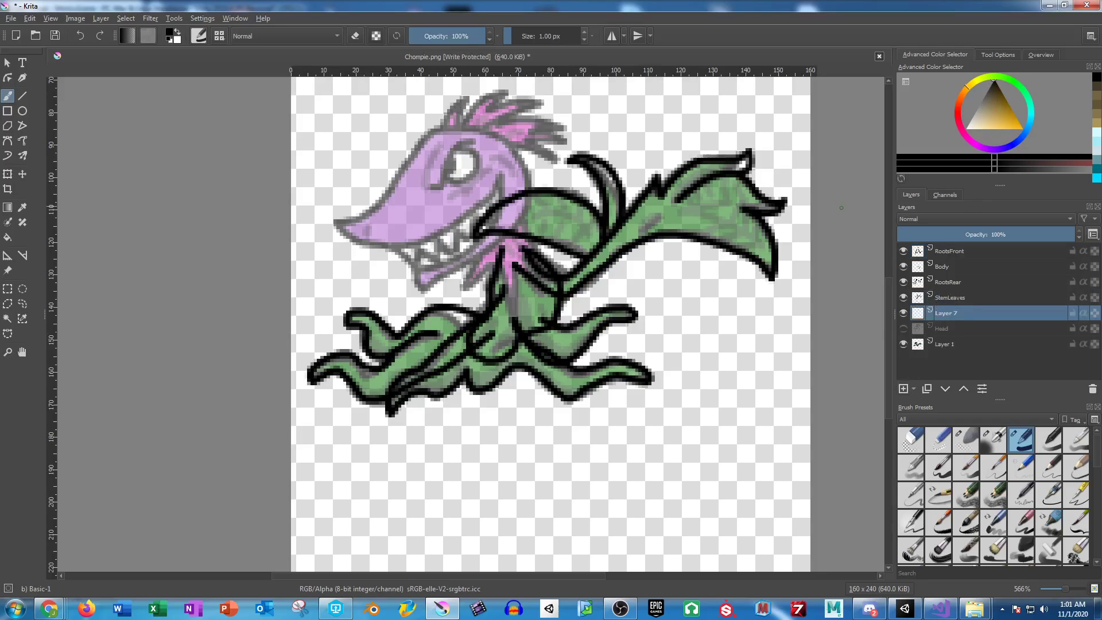
pyautogui.click(941, 345)
pyautogui.moveTo(1015, 232); pyautogui.dragTo(1080, 233)
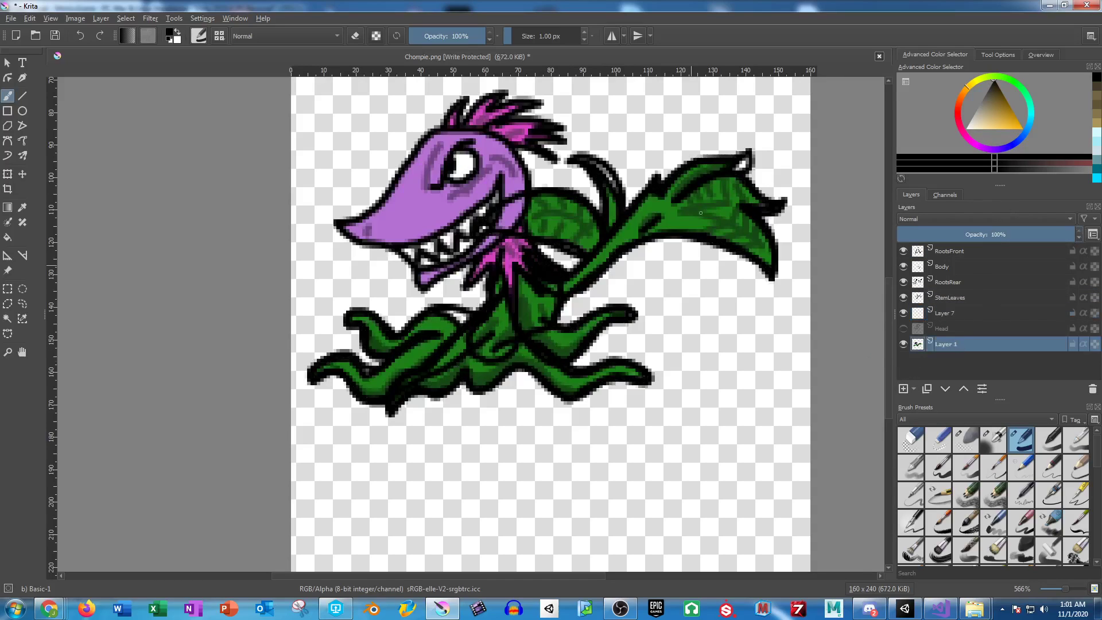
# Sample the bright green of the stem on Layer 1 as the paint colour and return to the brush.
pyautogui.moveTo(652, 211); pyautogui.dragTo(598, 245)
pyautogui.scroll(1, 598, 246)
pyautogui.scroll(3, 598, 246)
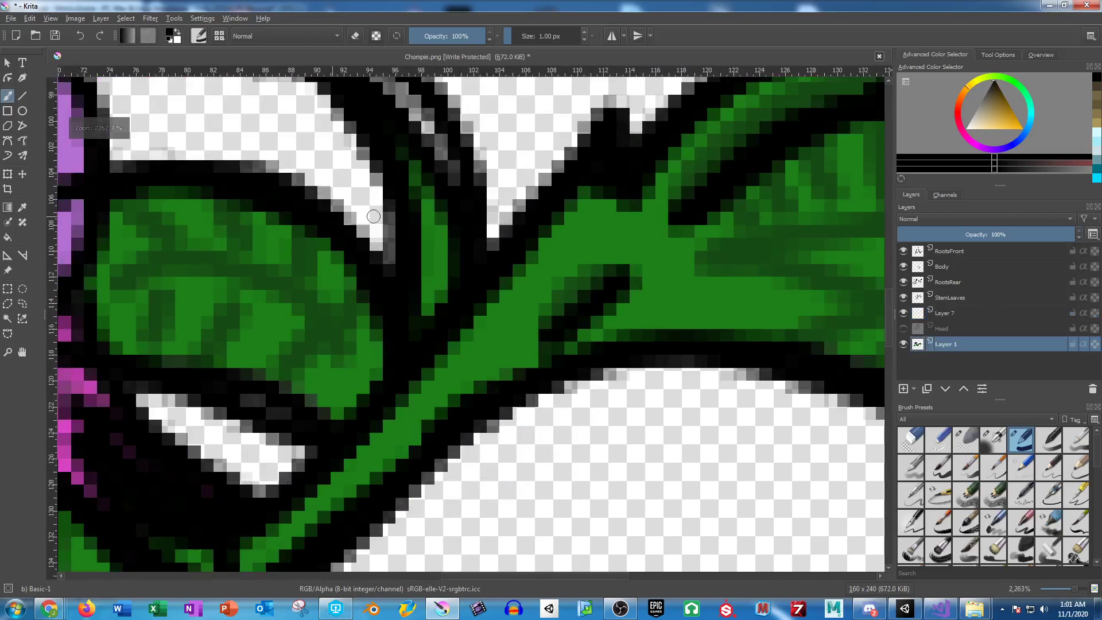
pyautogui.click(20, 209)
pyautogui.click(590, 225)
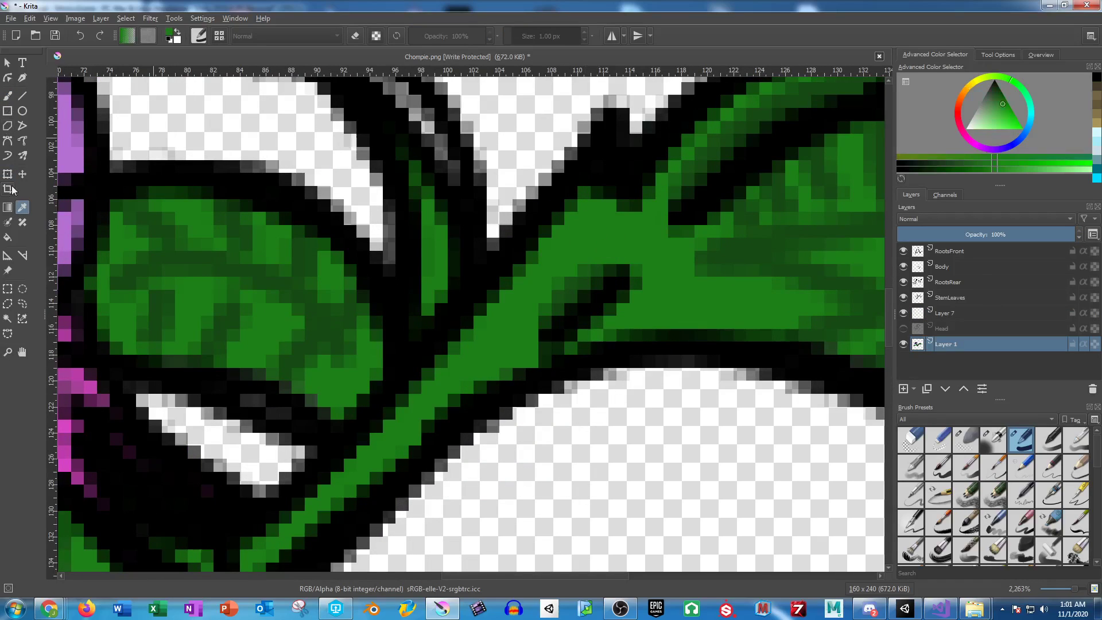
pyautogui.click(7, 95)
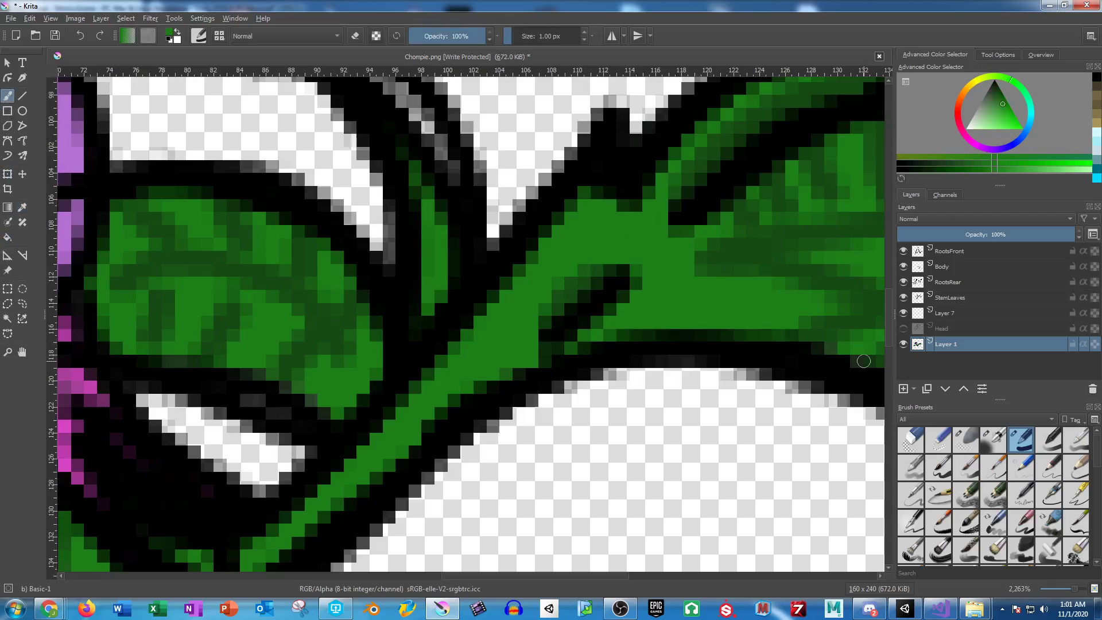
# Hide Layer 1, RootsFront, Body and RootsRear so only the stem and leaf outlines remain in view.
pyautogui.click(904, 344)
pyautogui.scroll(-3, 598, 322)
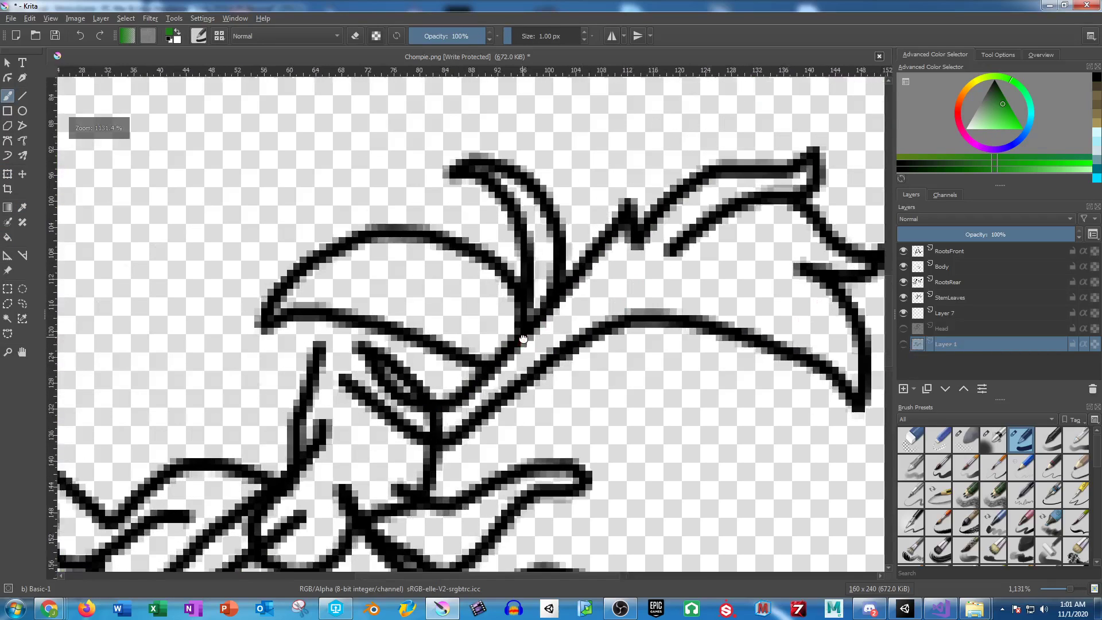
pyautogui.click(904, 251)
pyautogui.click(904, 267)
pyautogui.click(904, 282)
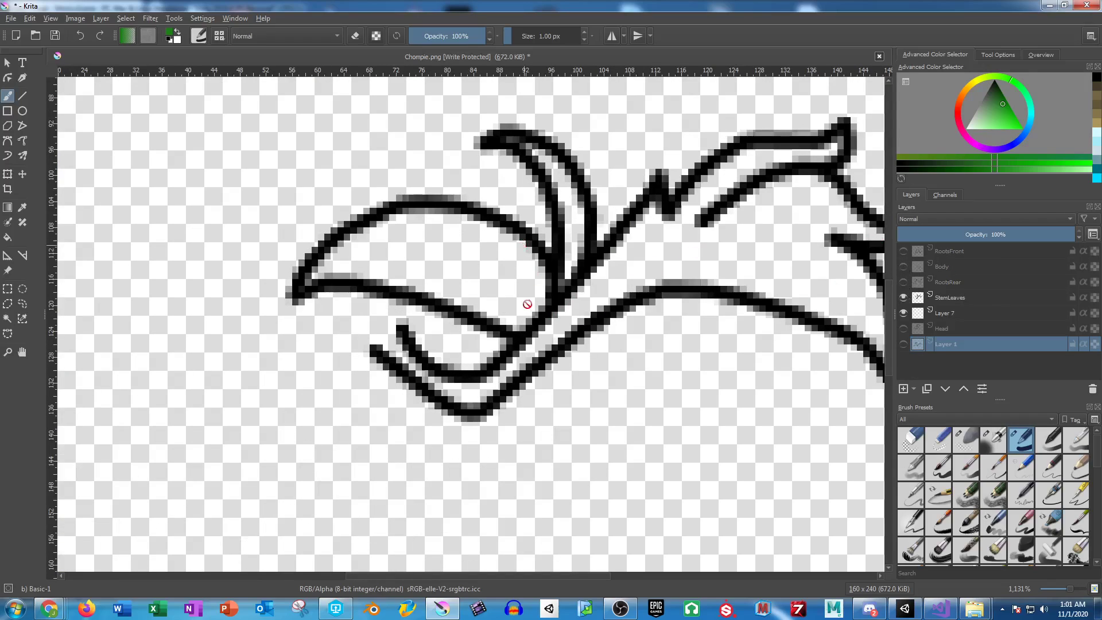
# Paint the stem green on Layer 7, enlarging the brush from 1 px to 3 px for the wider part.
pyautogui.scroll(3, 527, 303)
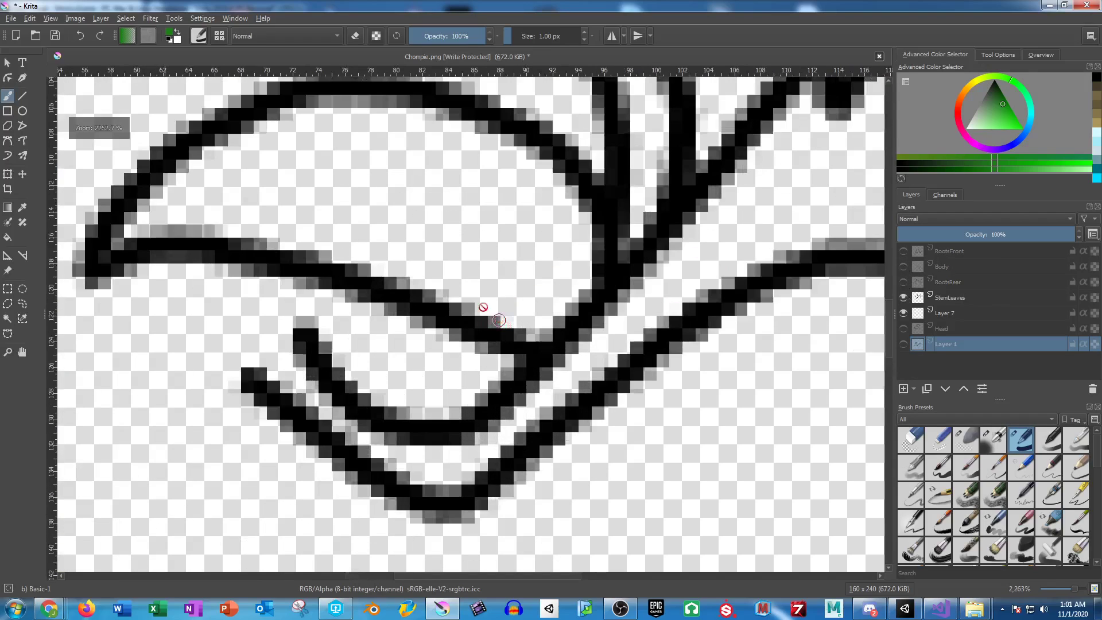
pyautogui.click(956, 314)
pyautogui.moveTo(317, 380)
pyautogui.mouseDown()
pyautogui.moveTo(267, 373)
pyautogui.moveTo(294, 354)
pyautogui.moveTo(292, 383)
pyautogui.mouseUp()
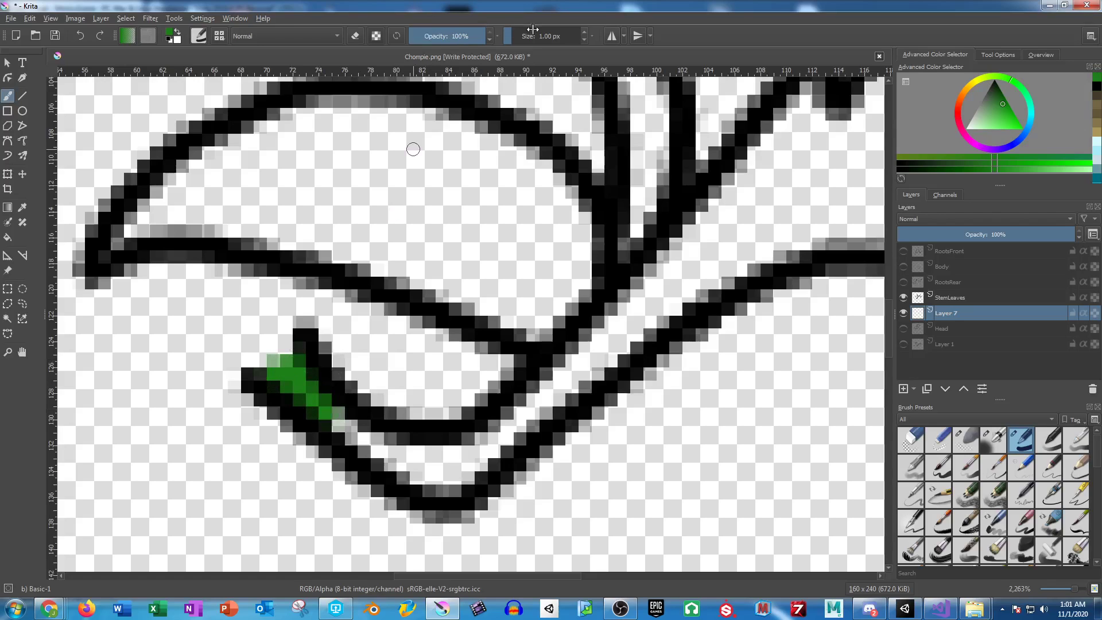
pyautogui.scroll(2, 533, 28)
pyautogui.moveTo(299, 380)
pyautogui.mouseDown()
pyautogui.moveTo(358, 440)
pyautogui.moveTo(408, 464)
pyautogui.moveTo(435, 450)
pyautogui.moveTo(421, 480)
pyautogui.moveTo(609, 332)
pyautogui.moveTo(815, 126)
pyautogui.mouseUp()
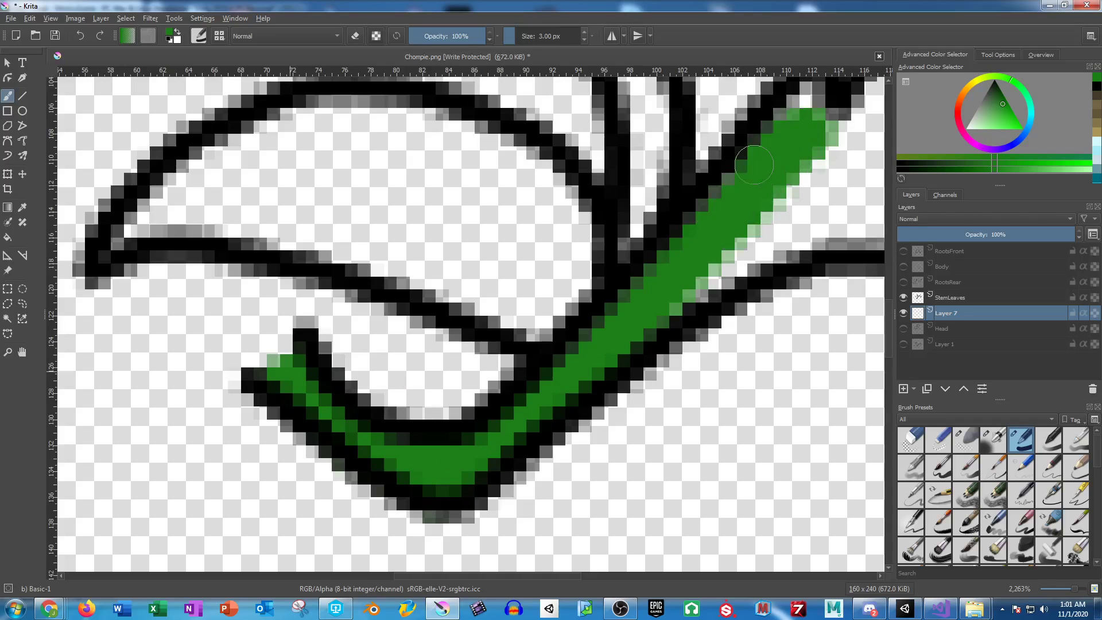
# Add a layer at the bottom of the stack and cover it in bright magenta with a brush of about 234 px.
pyautogui.click(953, 343)
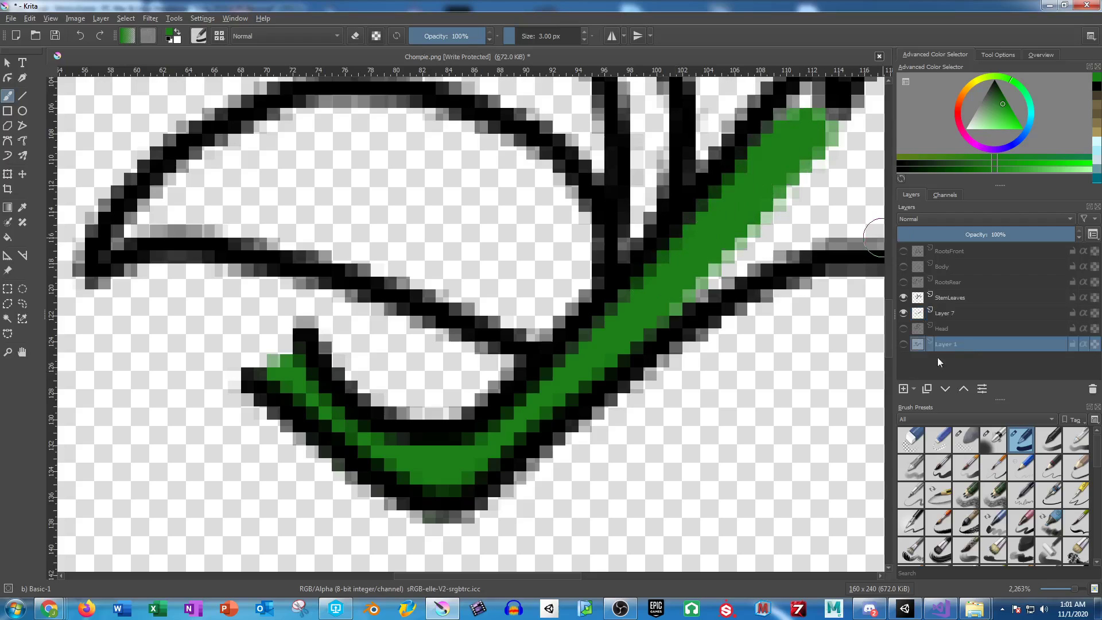
pyautogui.click(945, 389)
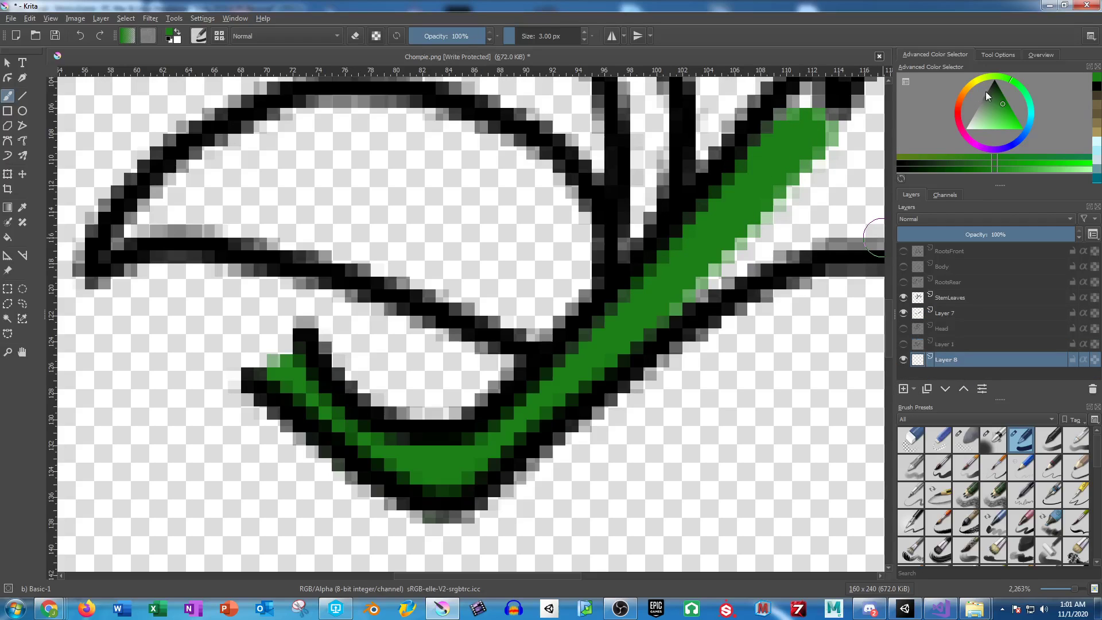
pyautogui.click(974, 144)
pyautogui.moveTo(993, 103); pyautogui.dragTo(1040, 143)
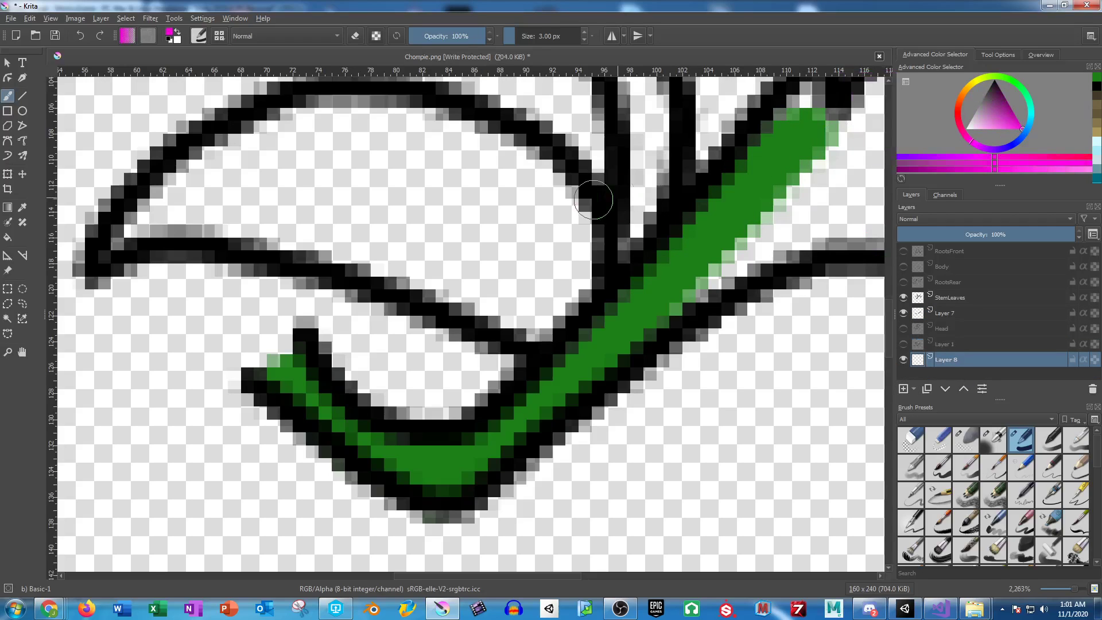
pyautogui.scroll(-10, 591, 197)
pyautogui.click(550, 37)
pyautogui.moveTo(475, 141); pyautogui.dragTo(643, 272)
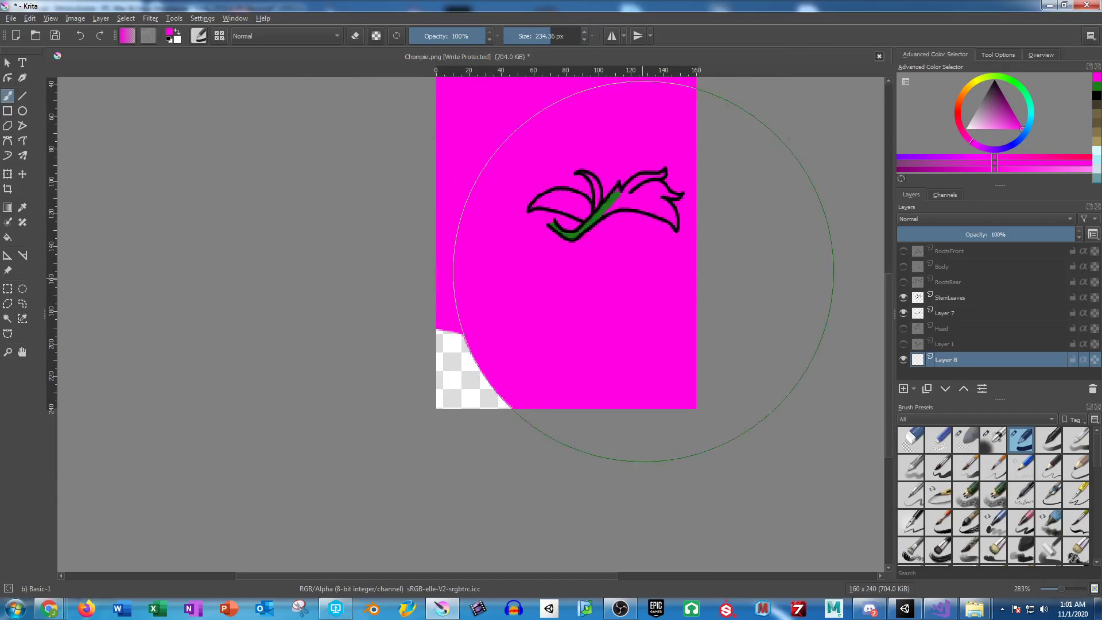
pyautogui.scroll(5, 618, 262)
pyautogui.moveTo(543, 215); pyautogui.dragTo(625, 438)
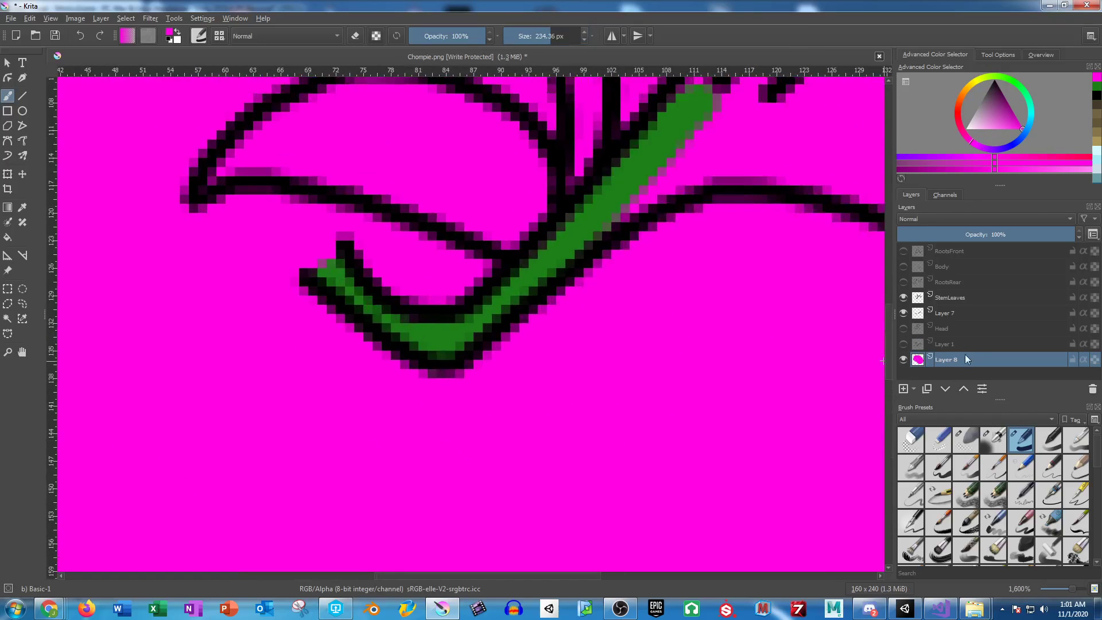
# Fill the large right-hand leaf and the rest of the stem with the same green on Layer 7, using a 3 px brush.
pyautogui.click(948, 308)
pyautogui.click(1097, 87)
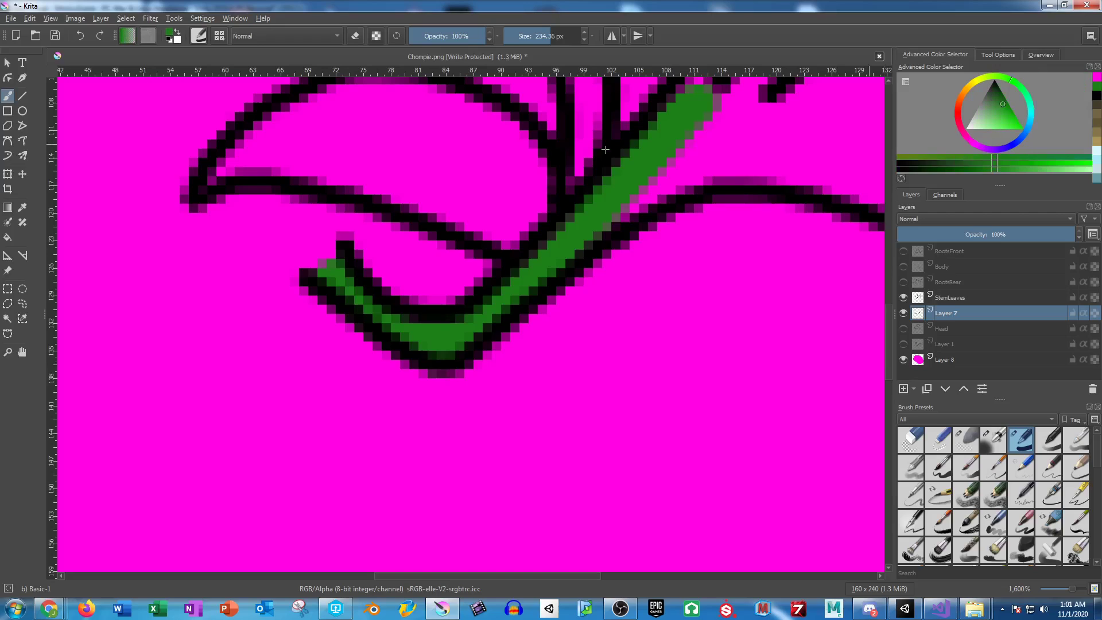
pyautogui.scroll(2, 450, 232)
pyautogui.moveTo(520, 289); pyautogui.dragTo(346, 354)
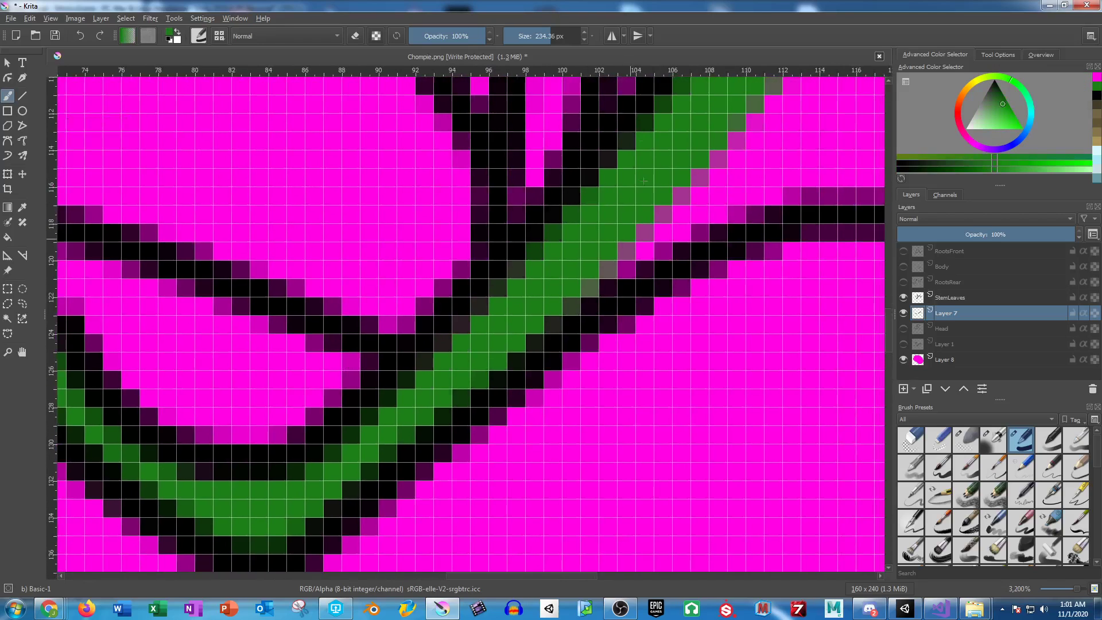
pyautogui.moveTo(559, 33); pyautogui.dragTo(506, 34)
pyautogui.moveTo(565, 285); pyautogui.dragTo(765, 155)
pyautogui.moveTo(693, 154); pyautogui.dragTo(428, 339)
pyautogui.moveTo(475, 312)
pyautogui.mouseDown()
pyautogui.moveTo(511, 212)
pyautogui.moveTo(496, 193)
pyautogui.moveTo(505, 165)
pyautogui.moveTo(417, 269)
pyautogui.mouseUp()
pyautogui.moveTo(469, 326)
pyautogui.mouseDown()
pyautogui.moveTo(574, 287)
pyautogui.moveTo(601, 215)
pyautogui.moveTo(672, 106)
pyautogui.moveTo(405, 376)
pyautogui.moveTo(520, 276)
pyautogui.moveTo(623, 247)
pyautogui.moveTo(744, 236)
pyautogui.moveTo(782, 217)
pyautogui.moveTo(571, 307)
pyautogui.moveTo(354, 461)
pyautogui.moveTo(672, 298)
pyautogui.moveTo(718, 402)
pyautogui.moveTo(574, 471)
pyautogui.moveTo(729, 343)
pyautogui.moveTo(672, 390)
pyautogui.moveTo(536, 411)
pyautogui.moveTo(541, 420)
pyautogui.moveTo(403, 510)
pyautogui.moveTo(628, 466)
pyautogui.moveTo(661, 472)
pyautogui.mouseUp()
pyautogui.moveTo(770, 415); pyautogui.dragTo(479, 339)
pyautogui.moveTo(506, 289)
pyautogui.mouseDown()
pyautogui.moveTo(450, 287)
pyautogui.moveTo(505, 291)
pyautogui.moveTo(597, 401)
pyautogui.moveTo(666, 409)
pyautogui.moveTo(464, 385)
pyautogui.moveTo(460, 343)
pyautogui.moveTo(503, 391)
pyautogui.moveTo(396, 388)
pyautogui.moveTo(477, 460)
pyautogui.moveTo(518, 478)
pyautogui.moveTo(342, 253)
pyautogui.moveTo(381, 270)
pyautogui.moveTo(442, 340)
pyautogui.moveTo(468, 454)
pyautogui.moveTo(460, 528)
pyautogui.moveTo(422, 473)
pyautogui.moveTo(345, 413)
pyautogui.moveTo(281, 386)
pyautogui.moveTo(293, 409)
pyautogui.mouseUp()
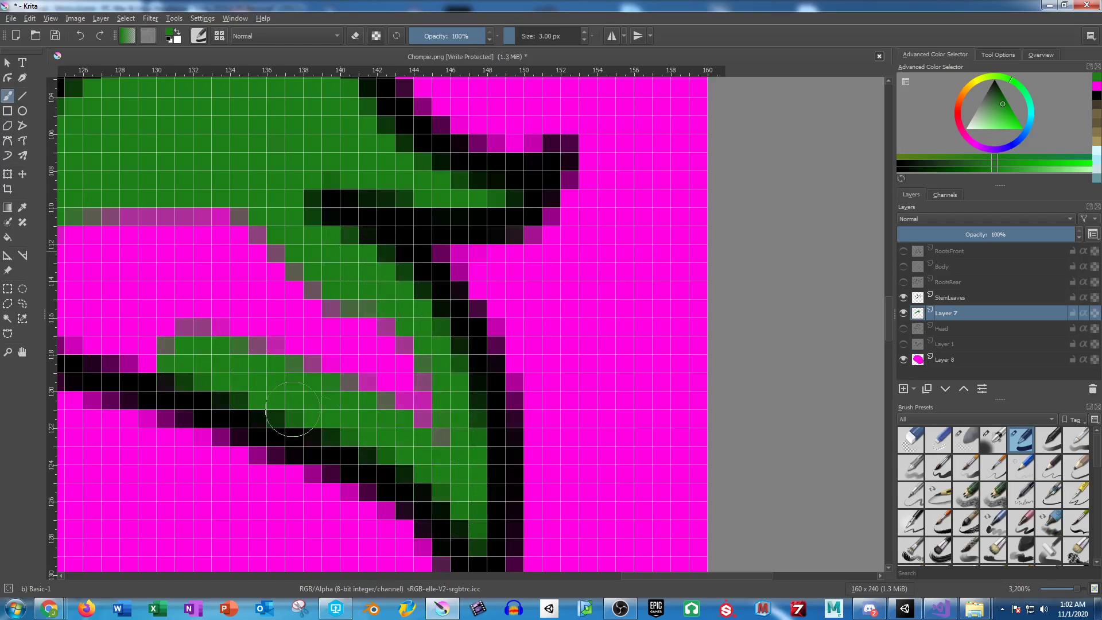
pyautogui.moveTo(428, 446)
pyautogui.mouseDown()
pyautogui.moveTo(252, 264)
pyautogui.moveTo(337, 307)
pyautogui.mouseUp()
pyautogui.moveTo(325, 356)
pyautogui.mouseDown()
pyautogui.moveTo(126, 193)
pyautogui.moveTo(196, 301)
pyautogui.moveTo(261, 342)
pyautogui.moveTo(505, 346)
pyautogui.moveTo(329, 318)
pyautogui.moveTo(119, 309)
pyautogui.moveTo(236, 271)
pyautogui.moveTo(550, 292)
pyautogui.moveTo(391, 243)
pyautogui.moveTo(212, 230)
pyautogui.mouseUp()
pyautogui.moveTo(336, 251); pyautogui.dragTo(815, 353)
# Fill the thin upright curled leaf with green on Layer 7.
pyautogui.moveTo(349, 419); pyautogui.dragTo(340, 173)
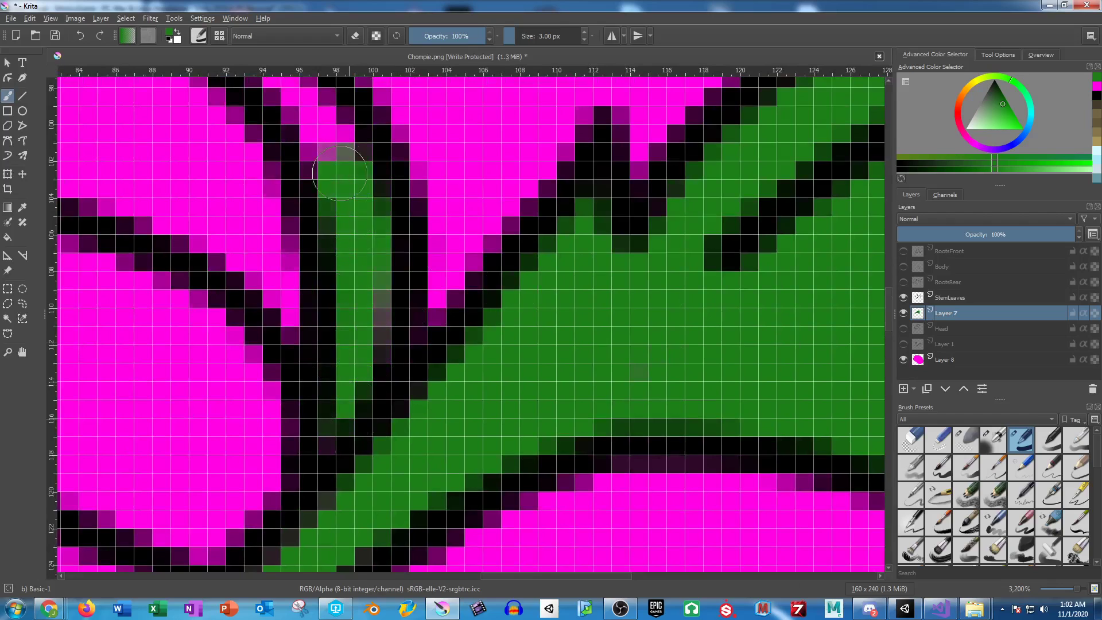
pyautogui.moveTo(365, 354); pyautogui.dragTo(296, 129)
pyautogui.moveTo(307, 170)
pyautogui.mouseDown()
pyautogui.moveTo(492, 469)
pyautogui.moveTo(465, 373)
pyautogui.moveTo(371, 317)
pyautogui.mouseUp()
pyautogui.moveTo(515, 558); pyautogui.dragTo(551, 247)
# Fill the broad left-hand leaf with green on Layer 7 and check the coloured leaves for gaps.
pyautogui.moveTo(511, 431)
pyautogui.mouseDown()
pyautogui.moveTo(476, 353)
pyautogui.moveTo(433, 306)
pyautogui.moveTo(271, 215)
pyautogui.moveTo(185, 207)
pyautogui.moveTo(104, 247)
pyautogui.mouseUp()
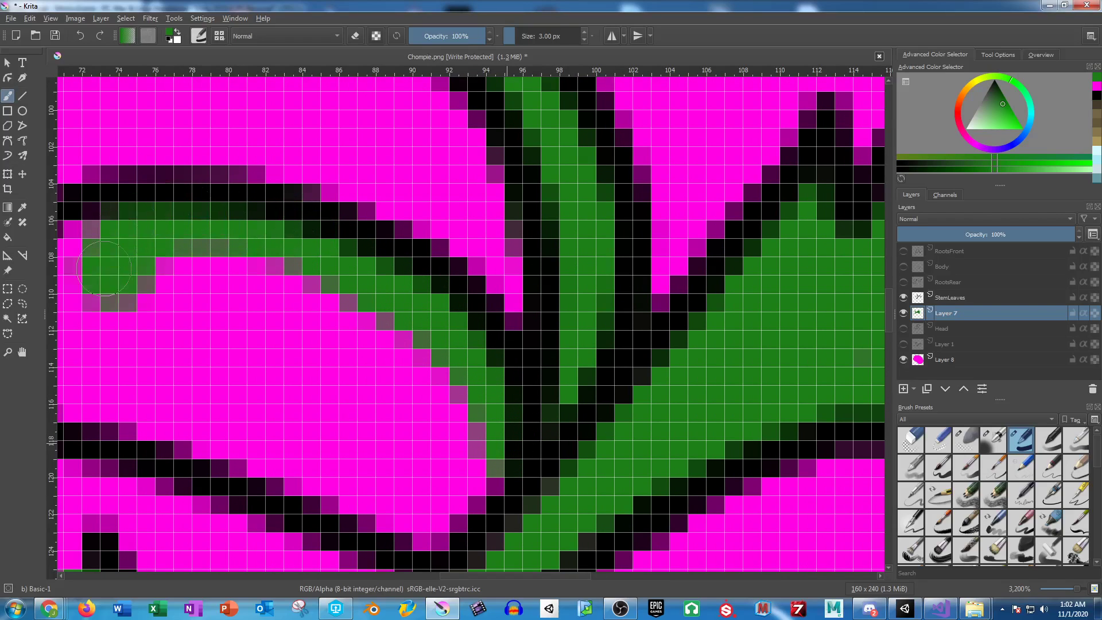
pyautogui.hscroll(-6, 460, 294)
pyautogui.moveTo(459, 294)
pyautogui.mouseDown()
pyautogui.moveTo(429, 262)
pyautogui.moveTo(375, 236)
pyautogui.moveTo(348, 238)
pyautogui.moveTo(228, 289)
pyautogui.moveTo(135, 389)
pyautogui.moveTo(211, 353)
pyautogui.moveTo(387, 392)
pyautogui.moveTo(750, 519)
pyautogui.moveTo(787, 463)
pyautogui.moveTo(759, 386)
pyautogui.moveTo(701, 311)
pyautogui.moveTo(583, 242)
pyautogui.moveTo(429, 241)
pyautogui.moveTo(278, 300)
pyautogui.moveTo(248, 341)
pyautogui.moveTo(432, 386)
pyautogui.moveTo(737, 490)
pyautogui.moveTo(702, 402)
pyautogui.moveTo(574, 319)
pyautogui.moveTo(438, 292)
pyautogui.moveTo(325, 317)
pyautogui.moveTo(670, 423)
pyautogui.moveTo(702, 374)
pyautogui.moveTo(605, 294)
pyautogui.moveTo(470, 319)
pyautogui.moveTo(556, 353)
pyautogui.moveTo(651, 343)
pyautogui.moveTo(296, 165)
pyautogui.mouseUp()
pyautogui.scroll(-3, 605, 294)
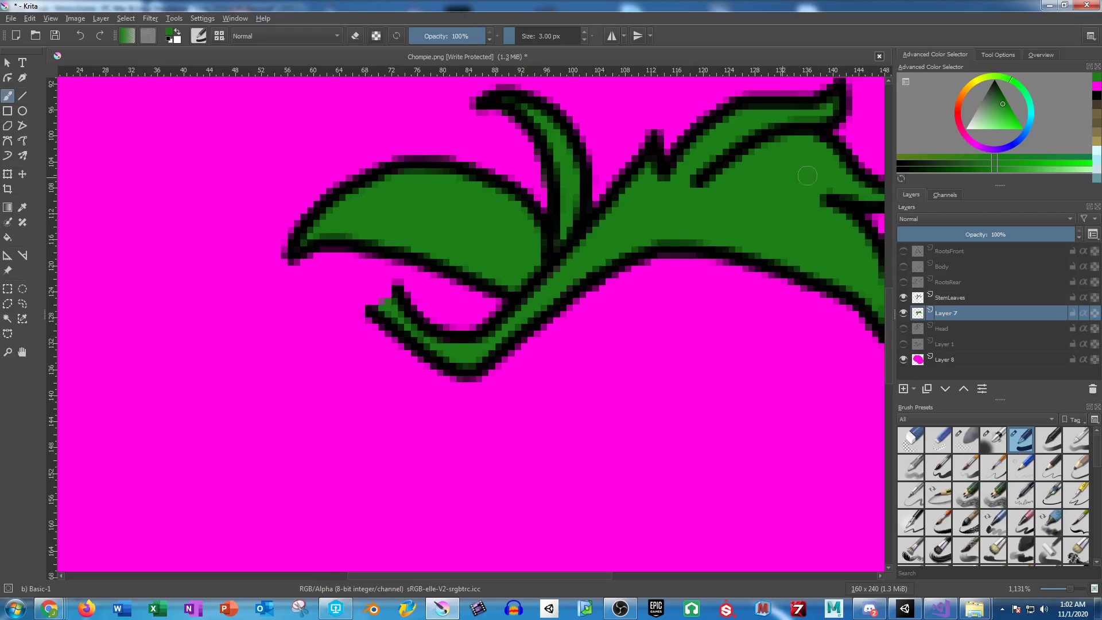
pyautogui.moveTo(770, 216); pyautogui.dragTo(693, 264)
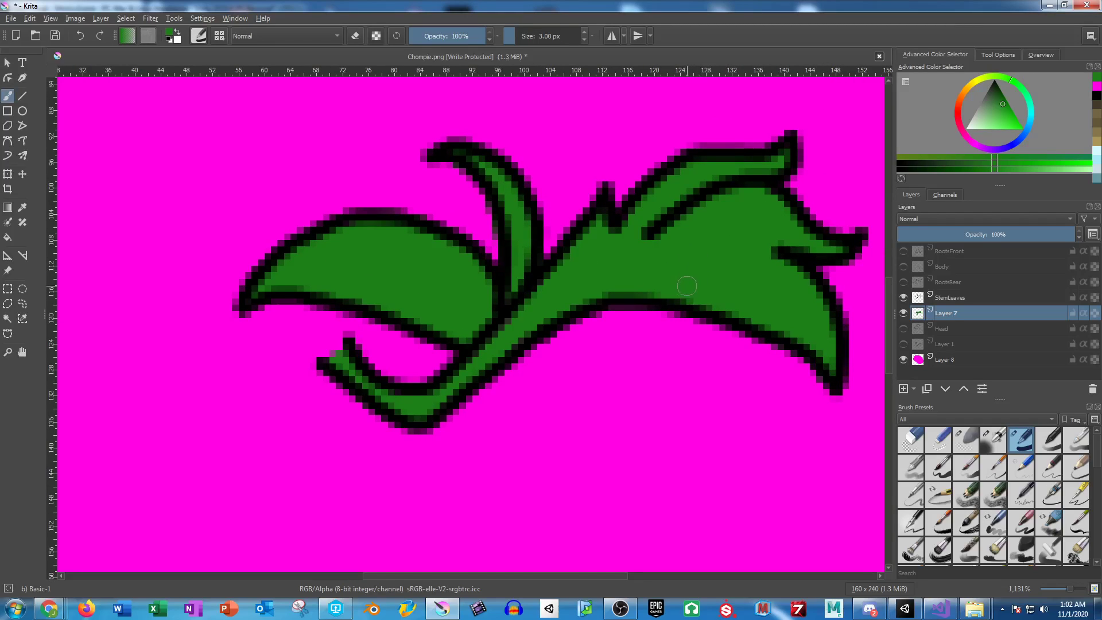
pyautogui.scroll(3, 434, 412)
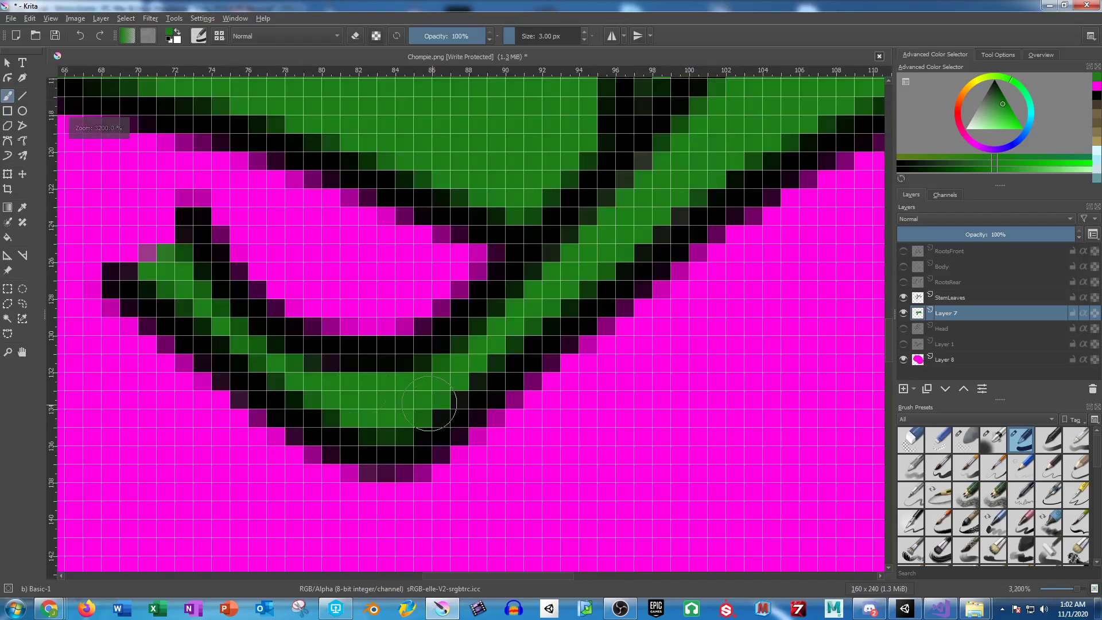
pyautogui.scroll(-4, 617, 318)
pyautogui.moveTo(631, 318); pyautogui.dragTo(455, 388)
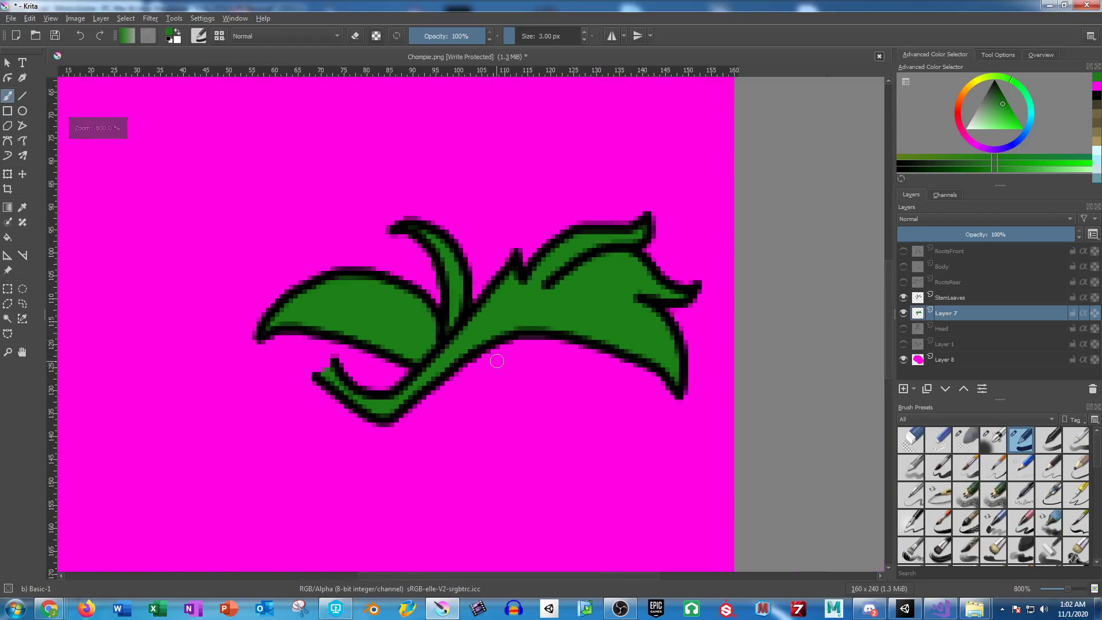
# Hide Layer 7 and StemLeaves, show RootsRear, and add a new layer directly below RootsRear.
pyautogui.moveTo(903, 315); pyautogui.dragTo(903, 283)
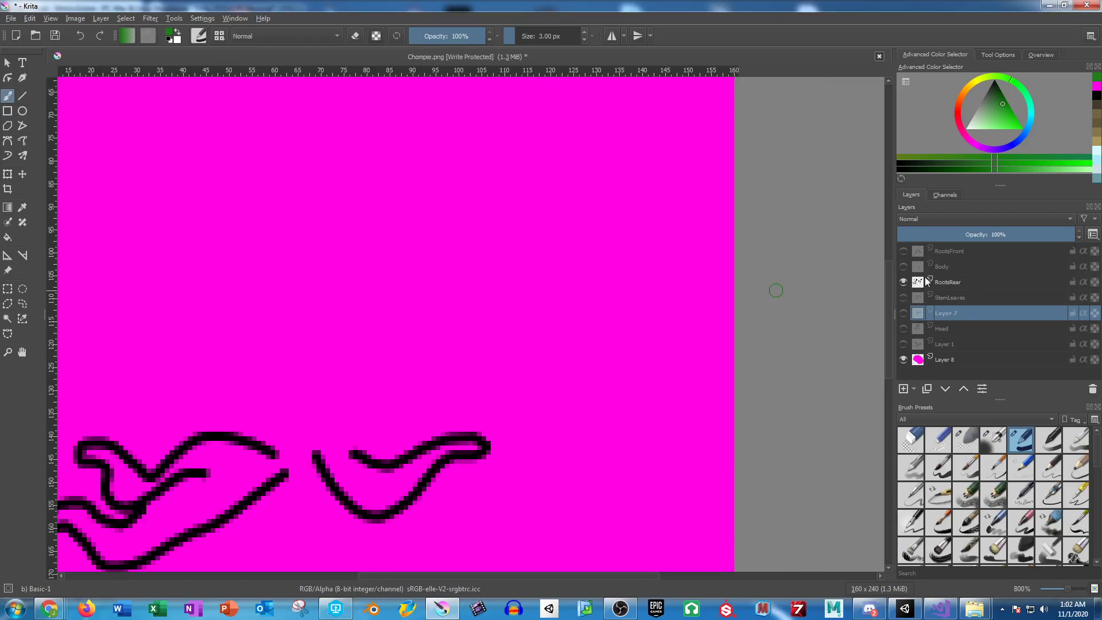
pyautogui.click(949, 298)
pyautogui.click(903, 388)
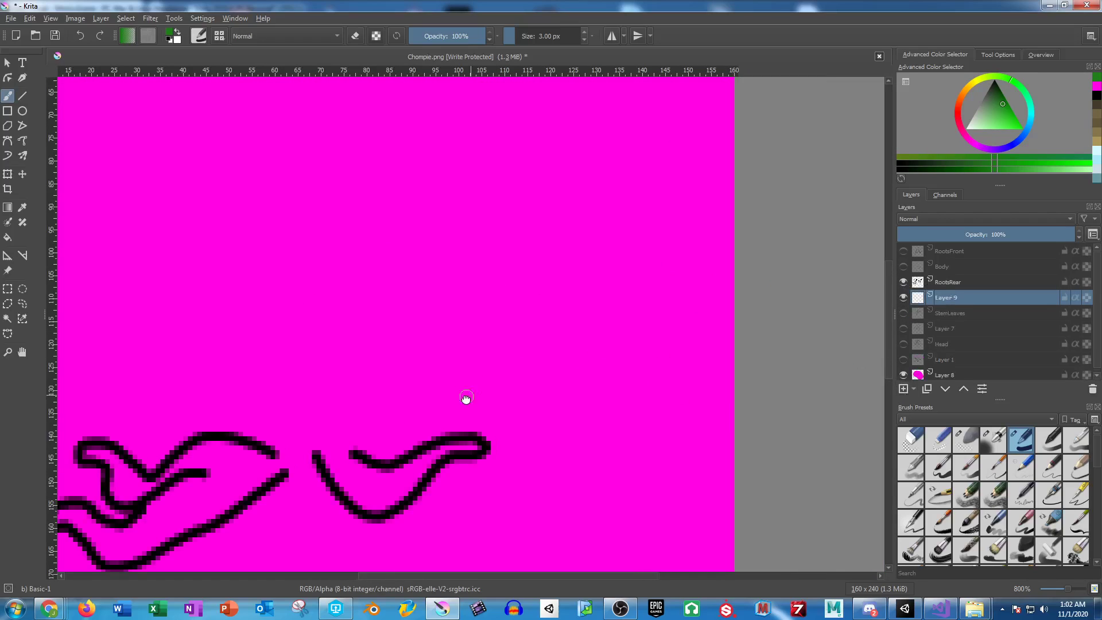
# Fill the rear roots on both sides of the plant with green on Layer 9, using the 3 px brush.
pyautogui.scroll(4, 473, 394)
pyautogui.moveTo(597, 319)
pyautogui.mouseDown()
pyautogui.moveTo(563, 269)
pyautogui.moveTo(516, 243)
pyautogui.moveTo(428, 223)
pyautogui.moveTo(460, 202)
pyautogui.moveTo(492, 210)
pyautogui.moveTo(505, 265)
pyautogui.moveTo(469, 261)
pyautogui.moveTo(470, 283)
pyautogui.moveTo(501, 325)
pyautogui.moveTo(589, 406)
pyautogui.moveTo(644, 414)
pyautogui.moveTo(516, 289)
pyautogui.moveTo(601, 301)
pyautogui.moveTo(745, 258)
pyautogui.moveTo(730, 283)
pyautogui.moveTo(610, 353)
pyautogui.moveTo(618, 376)
pyautogui.moveTo(695, 374)
pyautogui.moveTo(794, 238)
pyautogui.mouseUp()
pyautogui.moveTo(731, 283); pyautogui.dragTo(520, 349)
pyautogui.moveTo(591, 357)
pyautogui.mouseDown()
pyautogui.moveTo(617, 278)
pyautogui.moveTo(657, 246)
pyautogui.moveTo(690, 229)
pyautogui.moveTo(821, 252)
pyautogui.mouseUp()
pyautogui.moveTo(320, 366); pyautogui.dragTo(887, 350)
pyautogui.moveTo(600, 318)
pyautogui.mouseDown()
pyautogui.moveTo(574, 291)
pyautogui.moveTo(480, 247)
pyautogui.moveTo(410, 230)
pyautogui.moveTo(327, 251)
pyautogui.moveTo(247, 302)
pyautogui.moveTo(400, 297)
pyautogui.moveTo(520, 339)
pyautogui.moveTo(581, 292)
pyautogui.moveTo(619, 285)
pyautogui.moveTo(618, 313)
pyautogui.moveTo(540, 346)
pyautogui.moveTo(480, 301)
pyautogui.moveTo(508, 328)
pyautogui.moveTo(498, 394)
pyautogui.moveTo(539, 377)
pyautogui.moveTo(536, 392)
pyautogui.moveTo(330, 508)
pyautogui.moveTo(368, 432)
pyautogui.moveTo(463, 356)
pyautogui.moveTo(257, 376)
pyautogui.moveTo(221, 421)
pyautogui.moveTo(292, 425)
pyautogui.moveTo(358, 407)
pyautogui.moveTo(308, 459)
pyautogui.moveTo(545, 320)
pyautogui.mouseUp()
pyautogui.moveTo(361, 345)
pyautogui.mouseDown()
pyautogui.moveTo(252, 453)
pyautogui.moveTo(275, 390)
pyautogui.mouseUp()
pyautogui.moveTo(400, 361)
pyautogui.mouseDown()
pyautogui.moveTo(437, 404)
pyautogui.moveTo(286, 441)
pyautogui.moveTo(237, 498)
pyautogui.moveTo(446, 432)
pyautogui.mouseUp()
pyautogui.moveTo(318, 443); pyautogui.dragTo(632, 285)
pyautogui.moveTo(506, 367)
pyautogui.mouseDown()
pyautogui.moveTo(333, 287)
pyautogui.moveTo(198, 258)
pyautogui.moveTo(256, 286)
pyautogui.moveTo(109, 333)
pyautogui.moveTo(275, 316)
pyautogui.moveTo(402, 442)
pyautogui.moveTo(552, 425)
pyautogui.moveTo(637, 379)
pyautogui.moveTo(427, 401)
pyautogui.mouseUp()
pyautogui.moveTo(417, 209); pyautogui.dragTo(433, 413)
pyautogui.moveTo(439, 365)
pyautogui.mouseDown()
pyautogui.moveTo(437, 320)
pyautogui.moveTo(394, 233)
pyautogui.moveTo(352, 224)
pyautogui.moveTo(511, 339)
pyautogui.moveTo(660, 316)
pyautogui.moveTo(586, 379)
pyautogui.moveTo(482, 412)
pyautogui.moveTo(491, 344)
pyautogui.mouseUp()
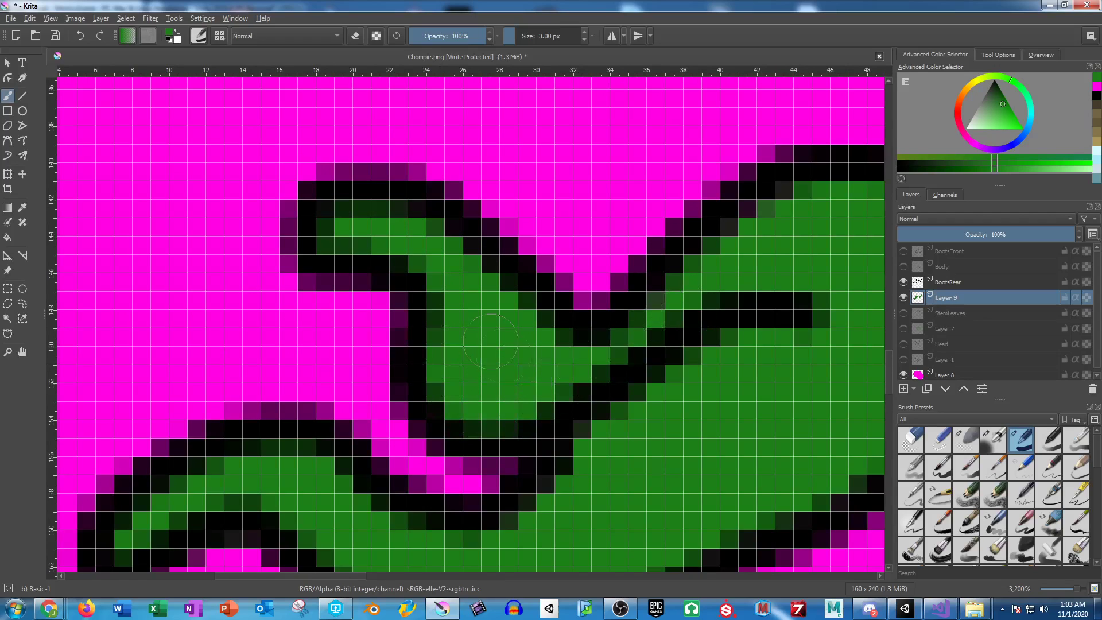
pyautogui.moveTo(717, 384); pyautogui.dragTo(443, 271)
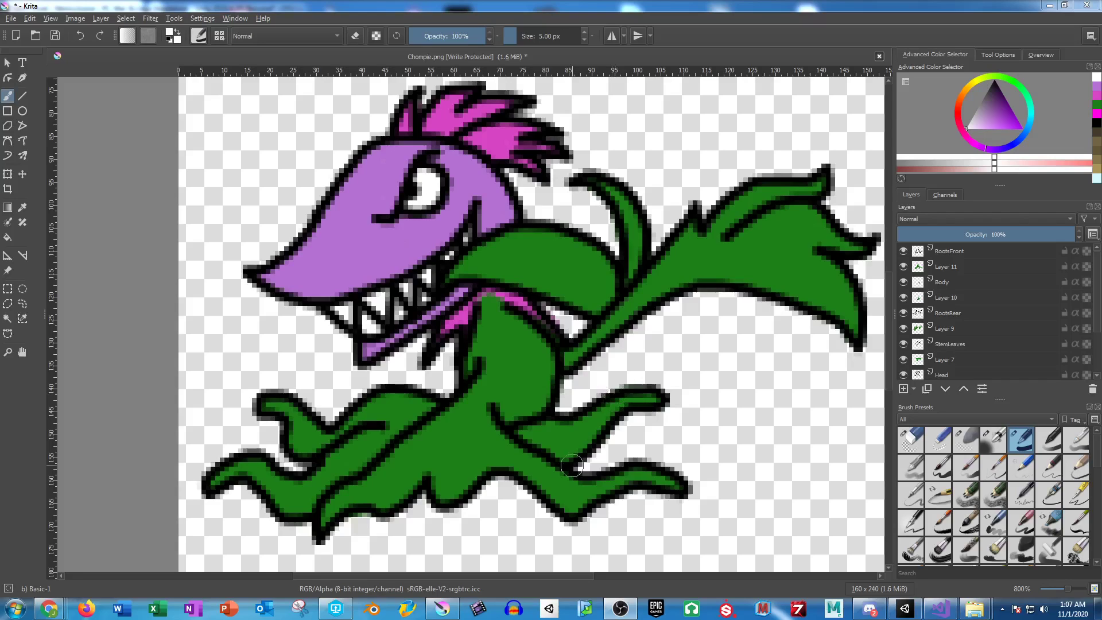
# Group the RootsFront outline layer with its colour layer, Layer 11.
pyautogui.click(949, 265)
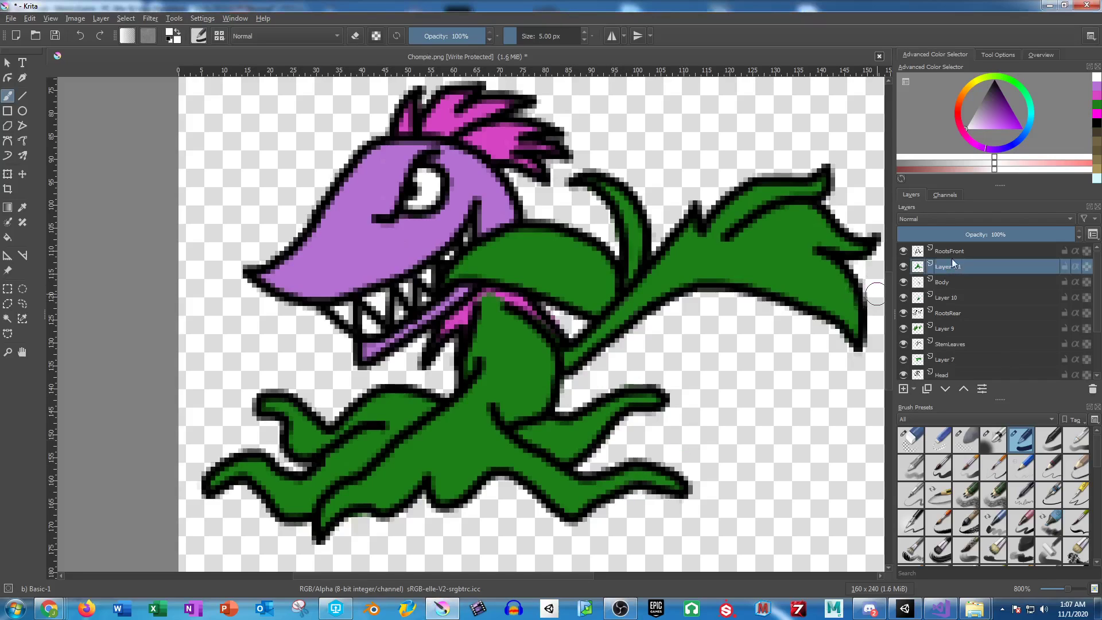
pyautogui.keyDown('shift'); pyautogui.click(956, 251); pyautogui.keyUp('shift')
pyautogui.hotkey('ctrl', 'g')
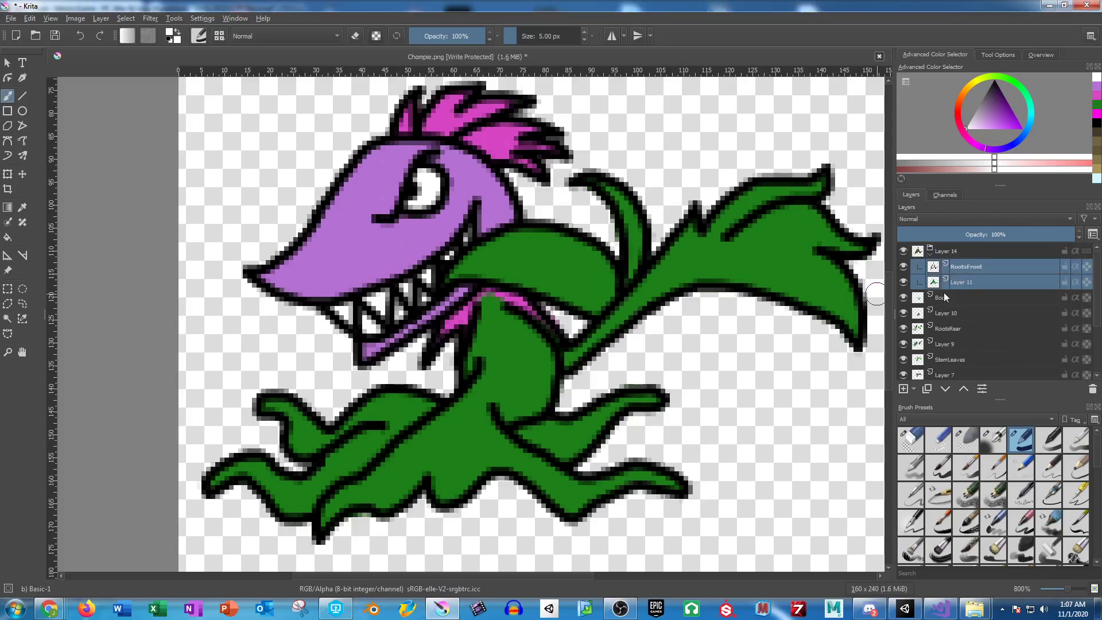
# Group the Body outline layer with its colour layer, Layer 10.
pyautogui.click(944, 298)
pyautogui.keyDown('shift'); pyautogui.click(948, 315); pyautogui.keyUp('shift')
pyautogui.hotkey('ctrl', 'g')
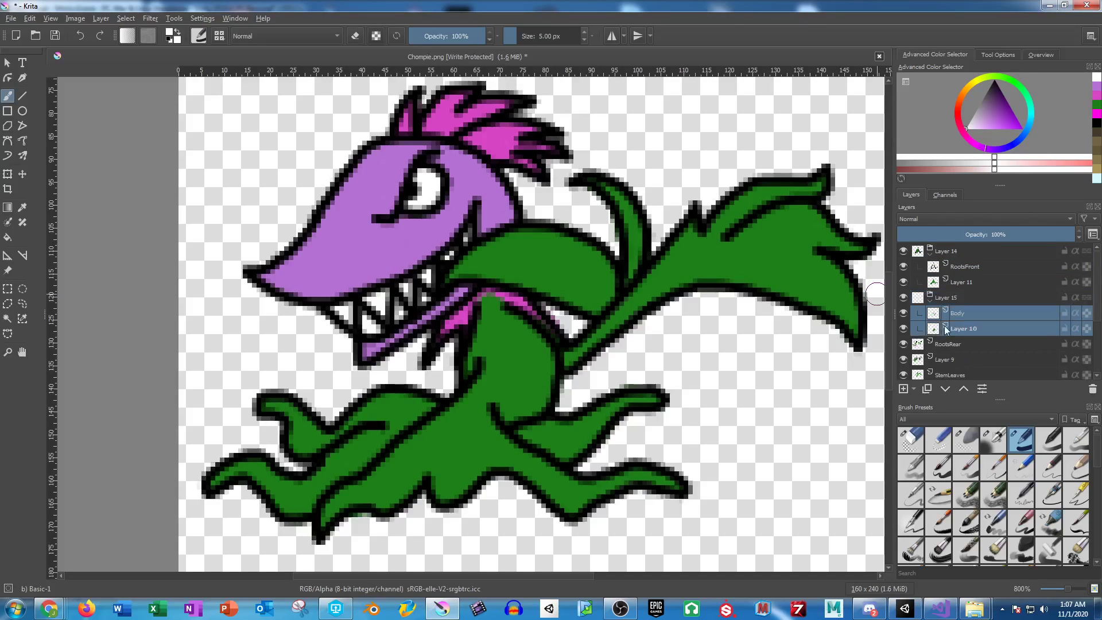
# Group the RootsRear outline layer with its colour layer, Layer 9.
pyautogui.click(953, 344)
pyautogui.keyDown('shift'); pyautogui.click(953, 360); pyautogui.keyUp('shift')
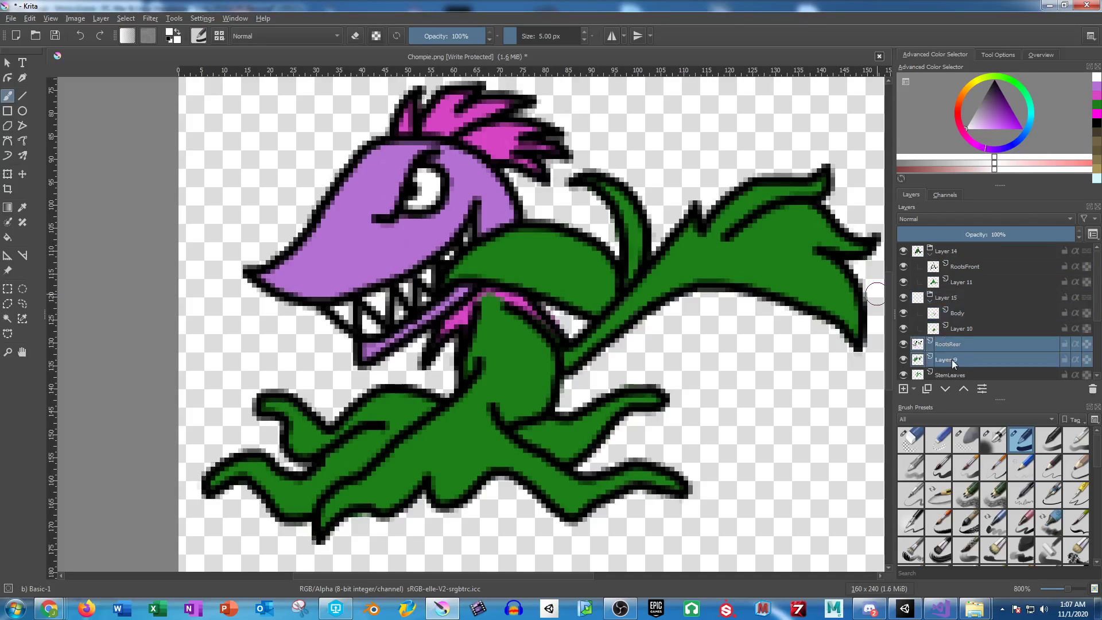
pyautogui.hotkey('ctrl', 'g')
# Group the StemLeaves outline layer with its colour layer, Layer 7.
pyautogui.scroll(-3, 1011, 315)
pyautogui.click(946, 278)
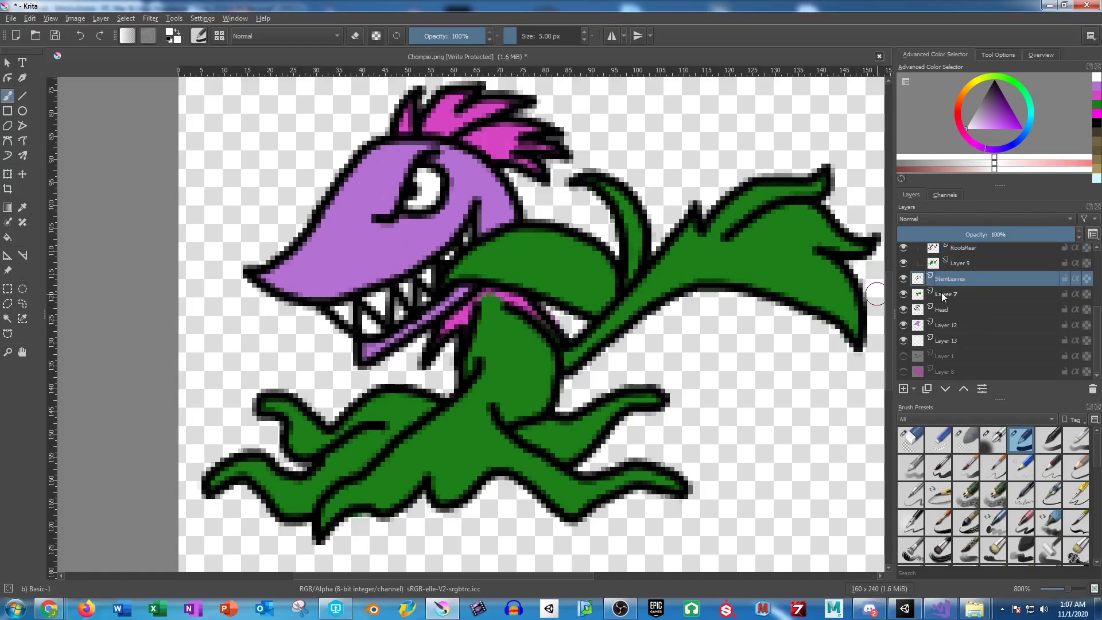
pyautogui.keyDown('shift'); pyautogui.click(941, 293); pyautogui.keyUp('shift')
pyautogui.hotkey('ctrl', 'g')
# Group the Head outline layer with Layer 12 and Layer 13, and name the group Head.
pyautogui.click(945, 326)
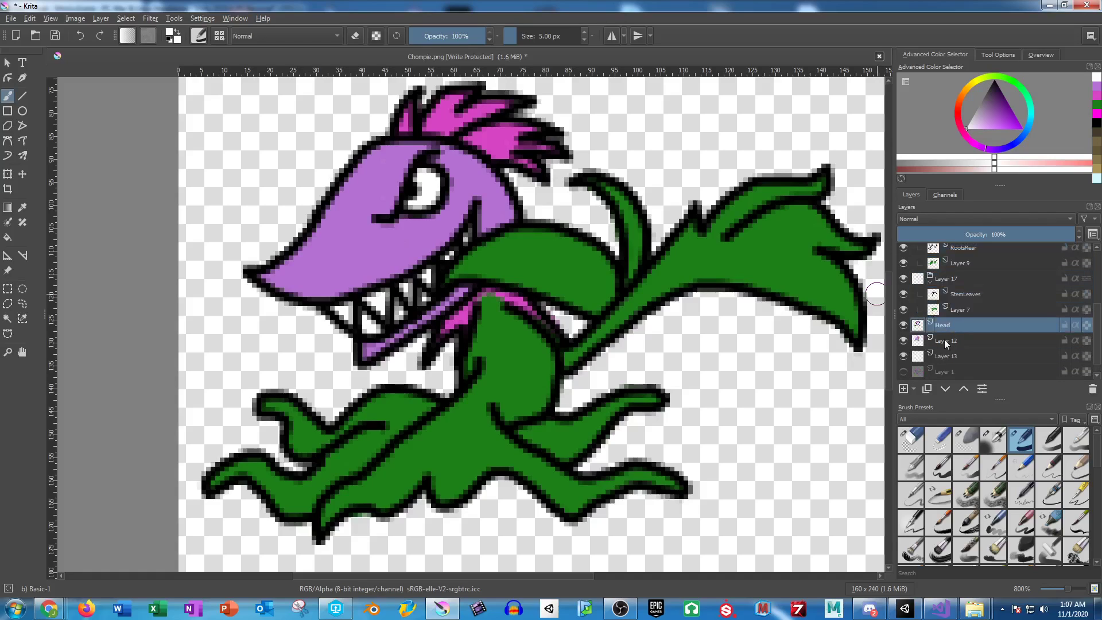
pyautogui.keyDown('shift'); pyautogui.click(945, 339); pyautogui.keyUp('shift')
pyautogui.keyDown('shift'); pyautogui.click(946, 357); pyautogui.keyUp('shift')
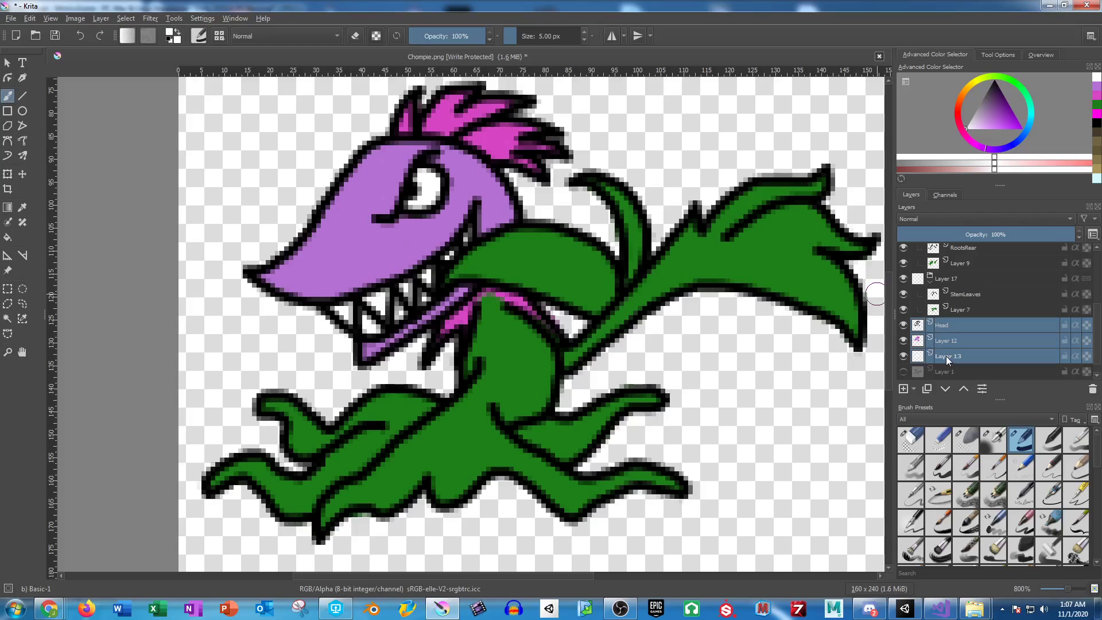
pyautogui.hotkey('ctrl', 'g')
pyautogui.doubleClick(953, 311)
pyautogui.write('He')
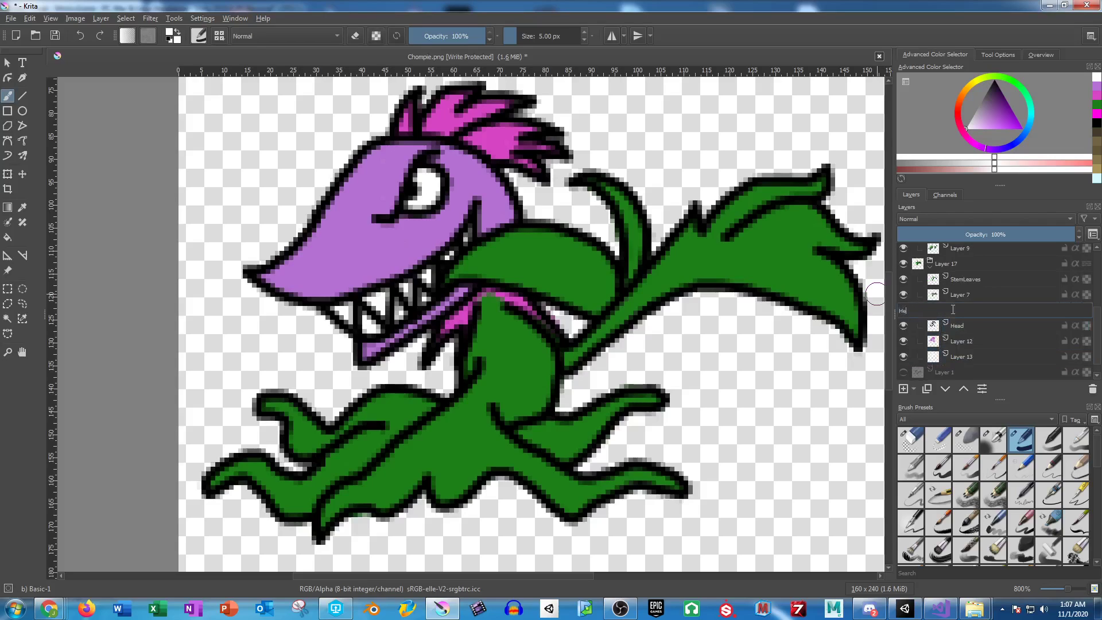
pyautogui.write('ad')
pyautogui.press('Return')
# Rename the group holding the stem leaves as StemLeaves and the group holding the rear roots as RootsRear.
pyautogui.doubleClick(957, 261)
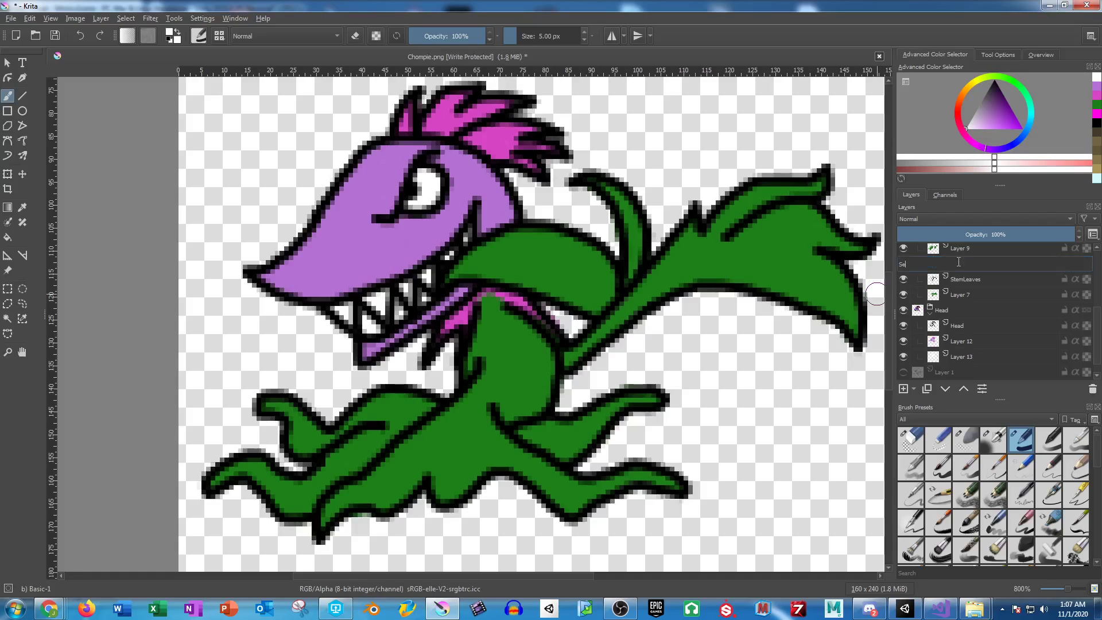
pyautogui.write('StemLeaves')
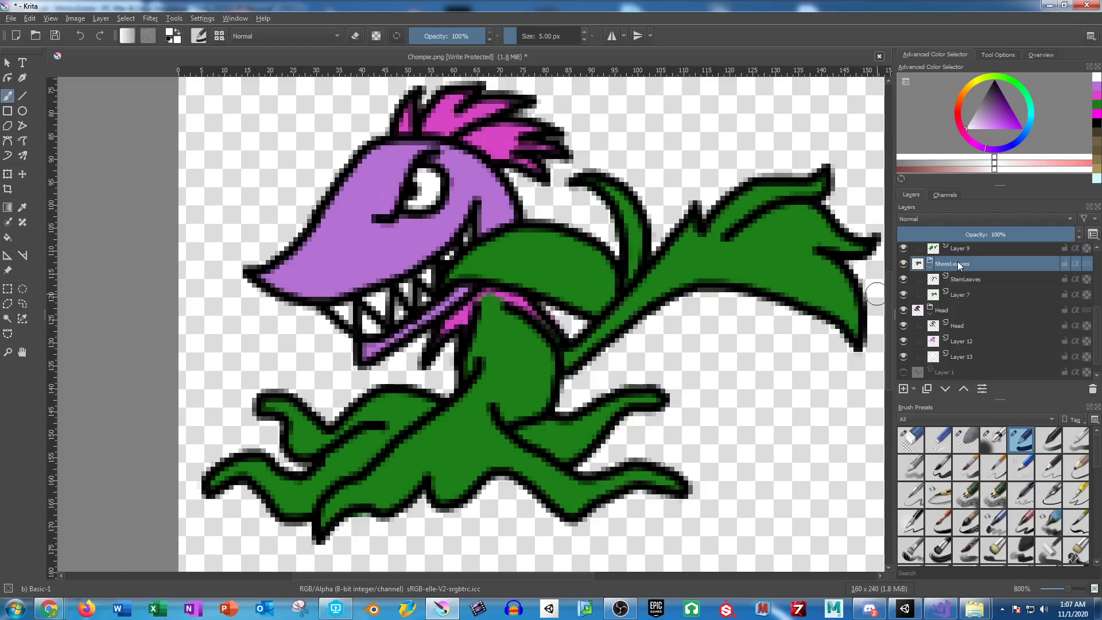
pyautogui.press('Return')
pyautogui.write('RootsRear')
pyautogui.press('Return')
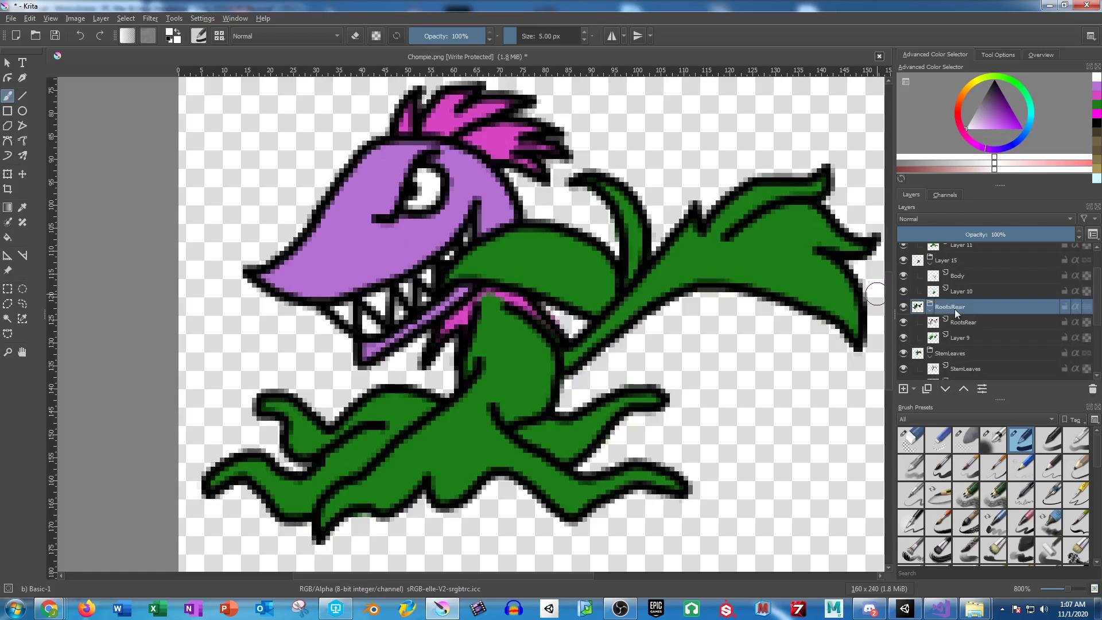
# Rename the group holding the body as Body and the group holding the front roots as RootsFront.
pyautogui.doubleClick(953, 260)
pyautogui.write('Body')
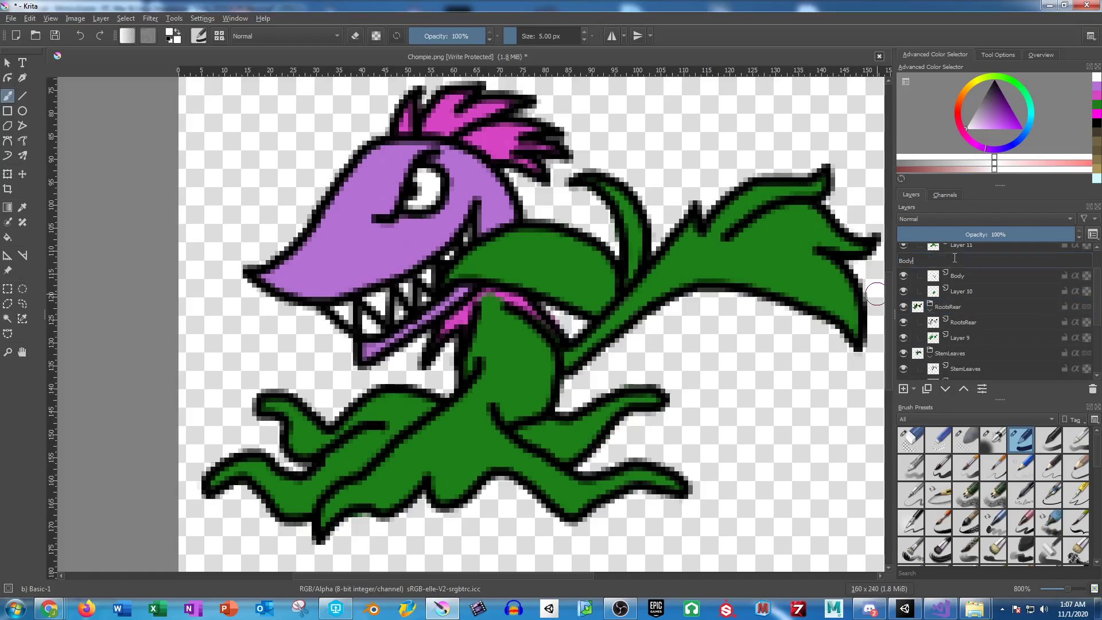
pyautogui.press('Return')
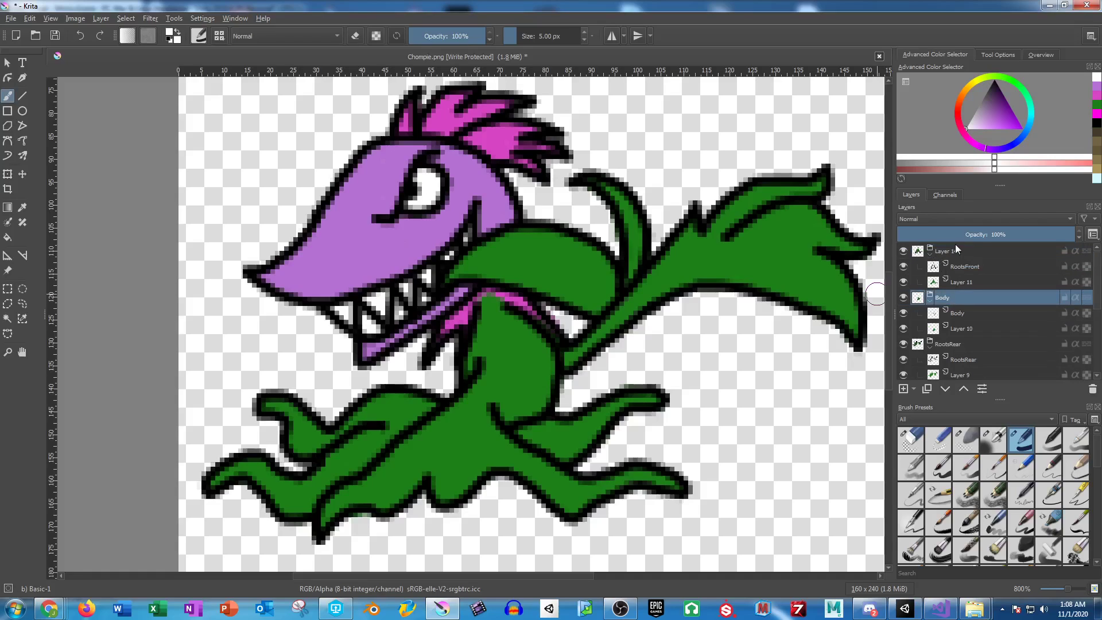
pyautogui.doubleClick(952, 250)
pyautogui.write('RootsFront')
pyautogui.press('Return')
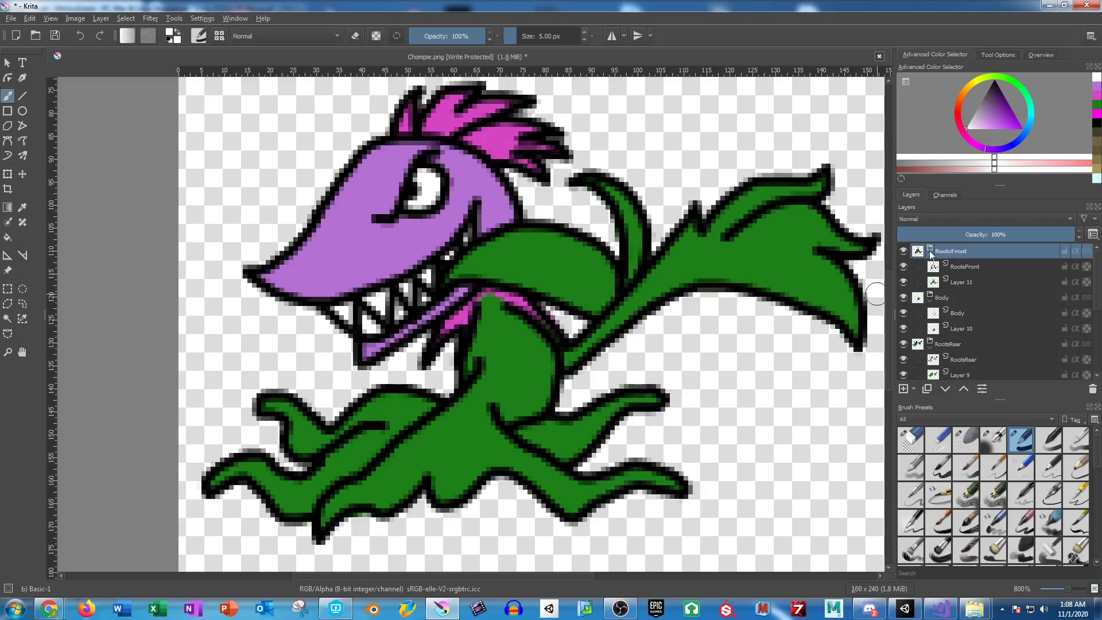
# Collapse the RootsFront, Body, RootsRear, StemLeaves and Head groups in the layer stack.
pyautogui.click(931, 255)
pyautogui.click(931, 270)
pyautogui.click(930, 287)
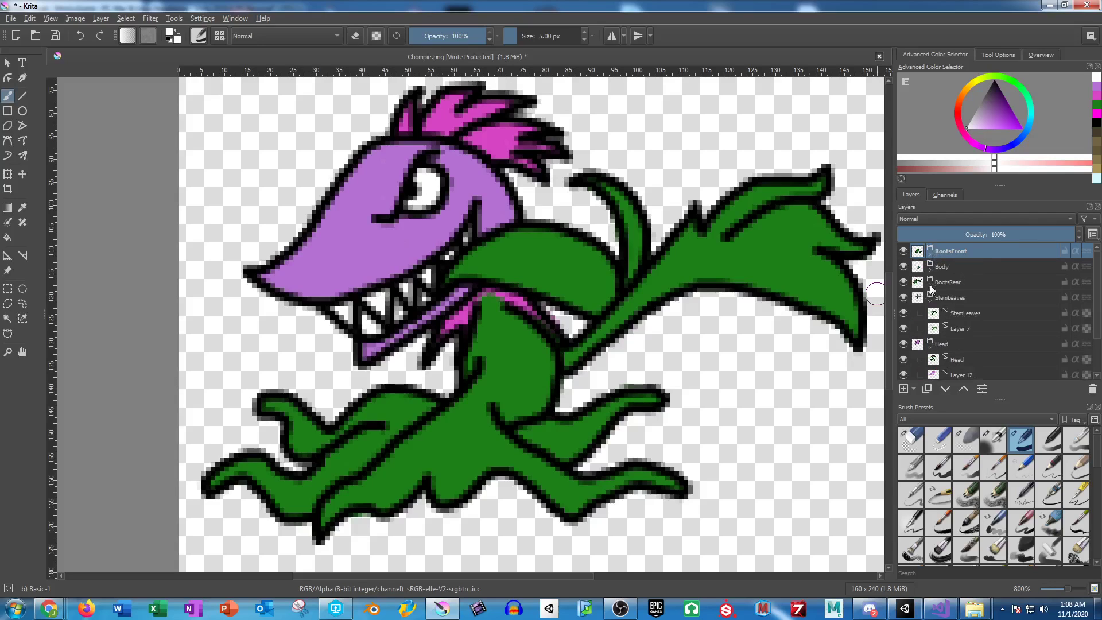
pyautogui.click(931, 302)
pyautogui.click(931, 318)
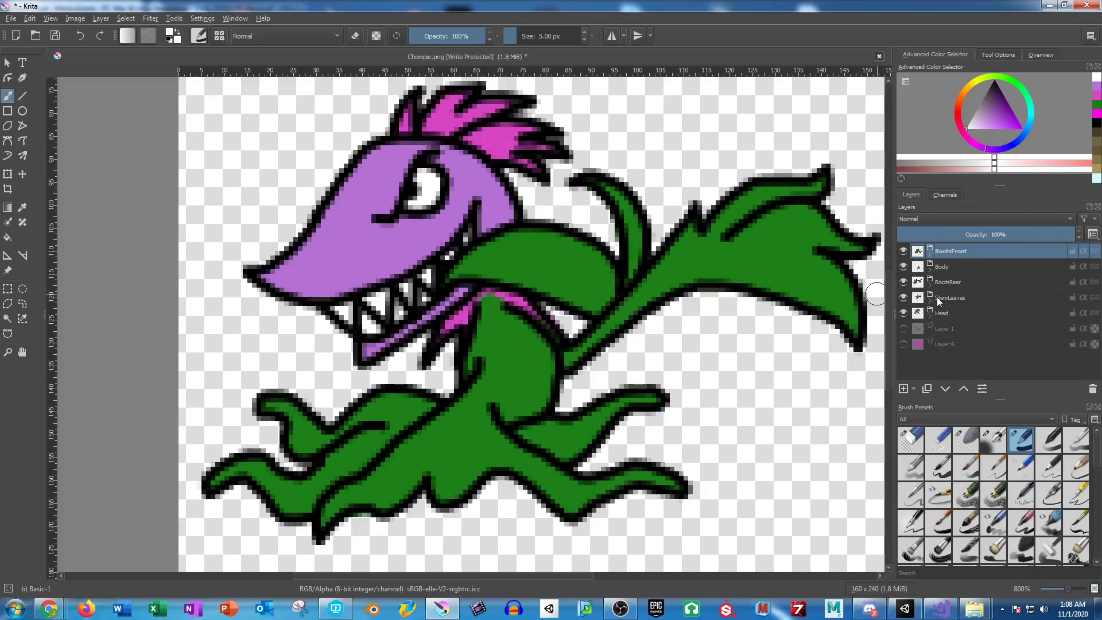
# Move the Head group between the RootsFront and Body groups.
pyautogui.moveTo(944, 313); pyautogui.dragTo(949, 262)
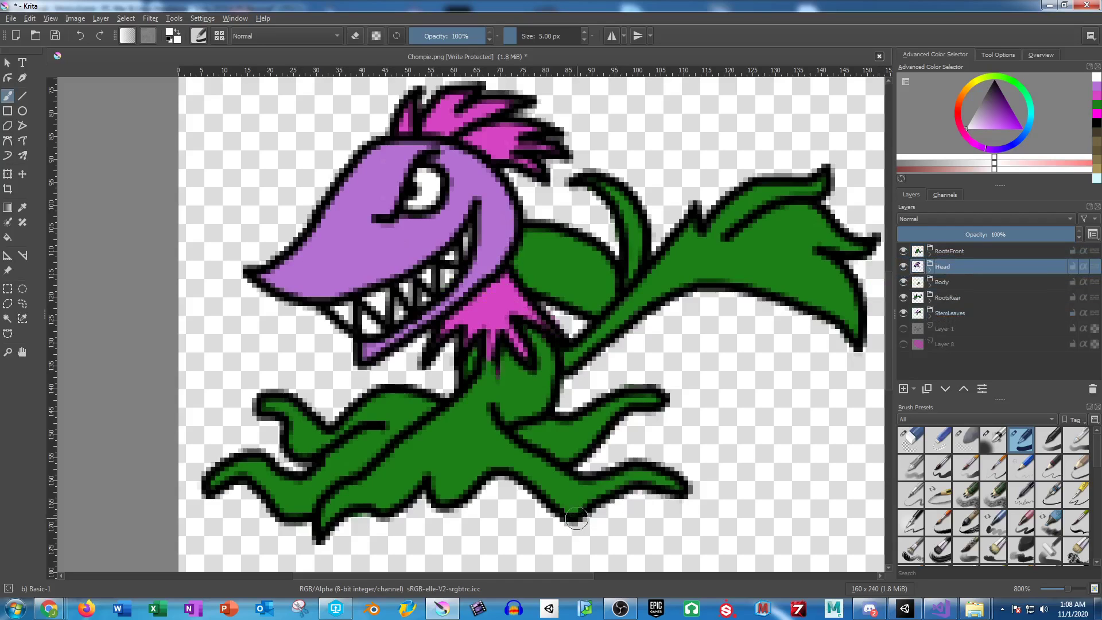
pyautogui.moveTo(593, 370); pyautogui.dragTo(626, 329)
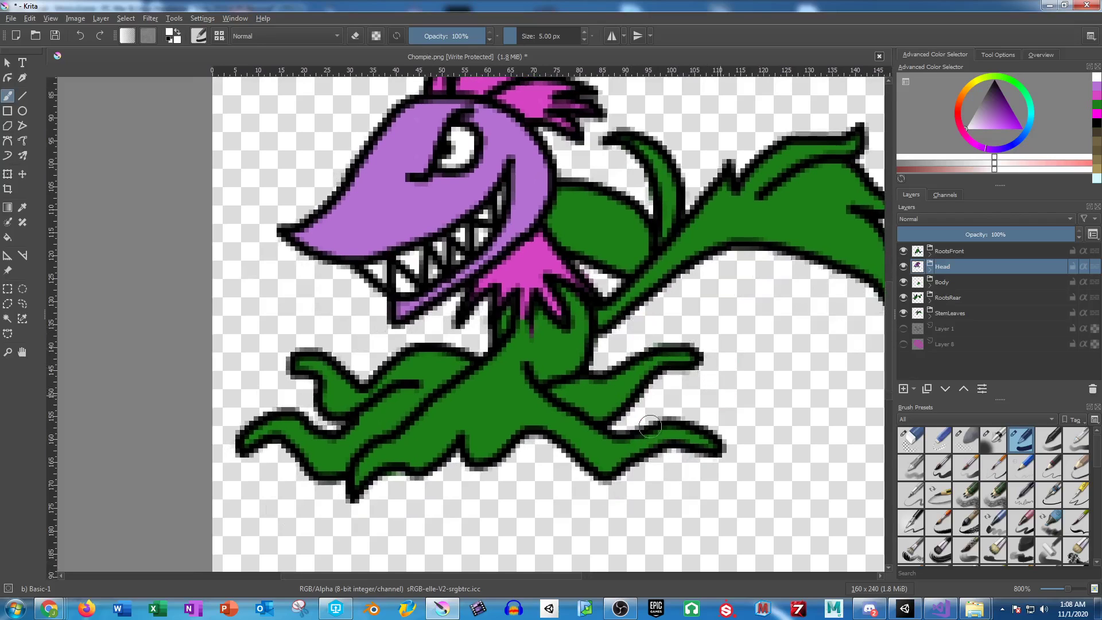
# Compare the traced neck frill with the original artwork on Layer 1 by briefly swapping the visibility of the groups and Layer 1.
pyautogui.moveTo(905, 331); pyautogui.dragTo(905, 251)
pyautogui.click(905, 251)
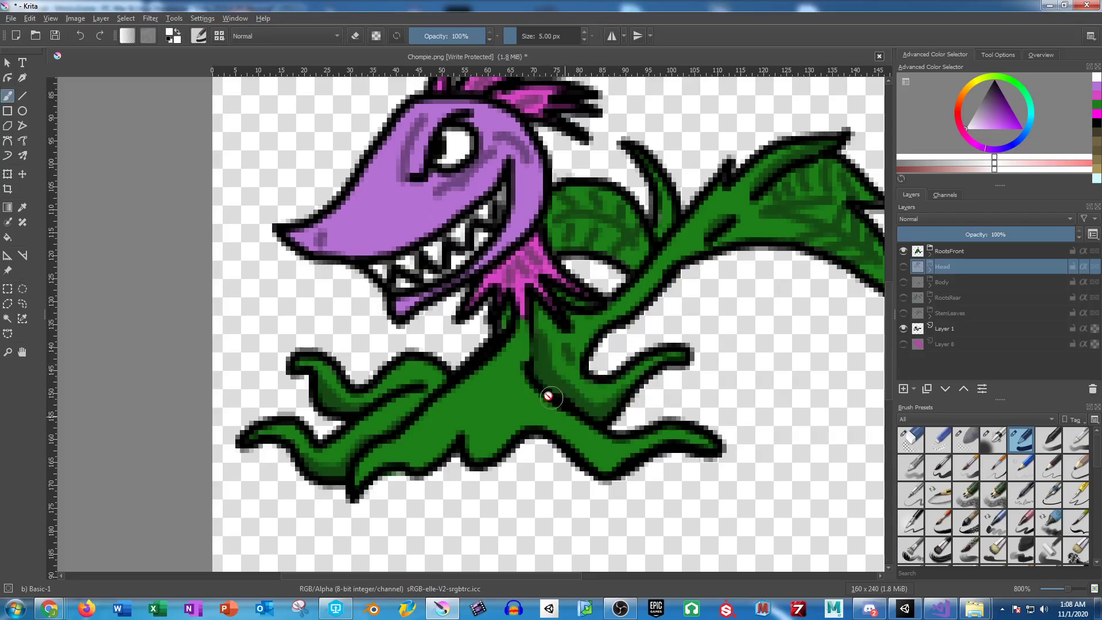
pyautogui.moveTo(906, 266); pyautogui.dragTo(905, 329)
pyautogui.click(903, 329)
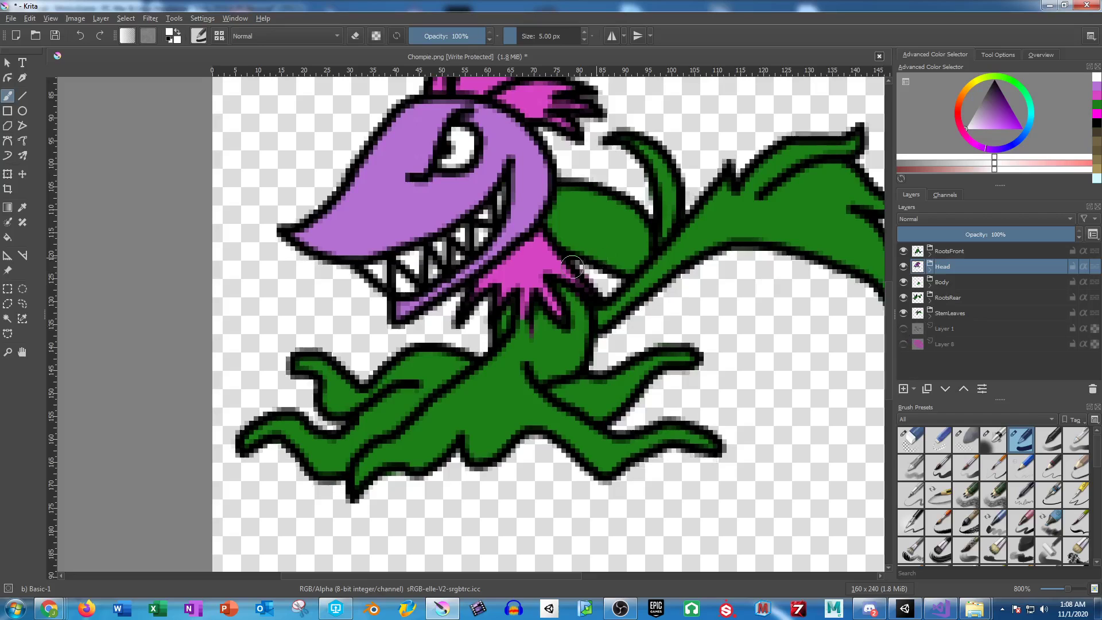
pyautogui.scroll(4, 591, 291)
pyautogui.scroll(1, 592, 292)
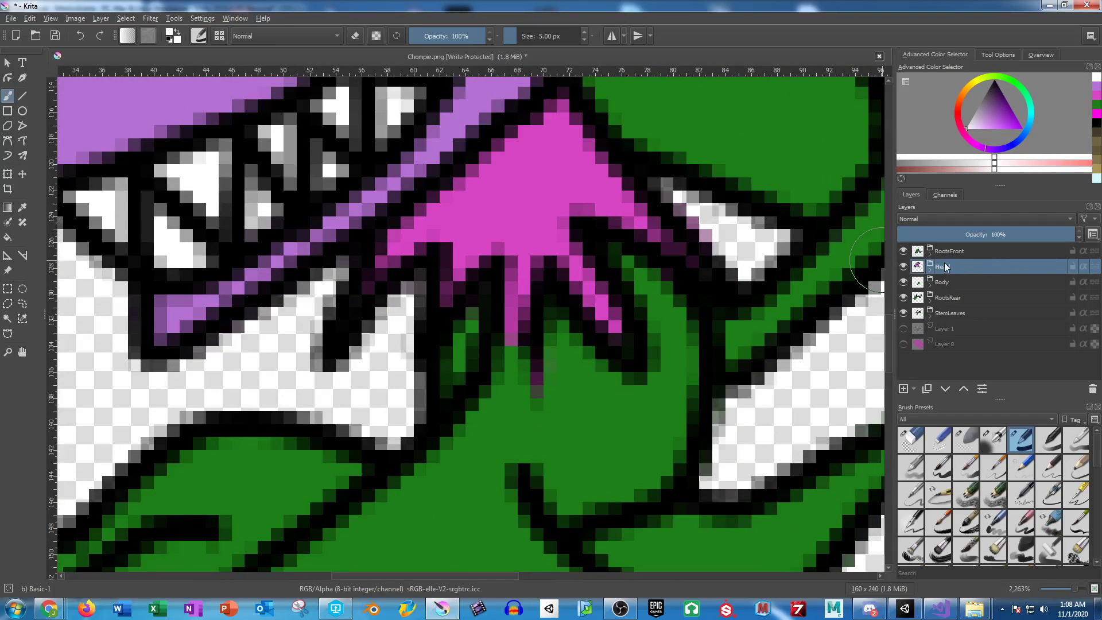
# Move the Head group above RootsFront to the top of the stack and check the overlap at the neck.
pyautogui.moveTo(947, 261); pyautogui.dragTo(948, 248)
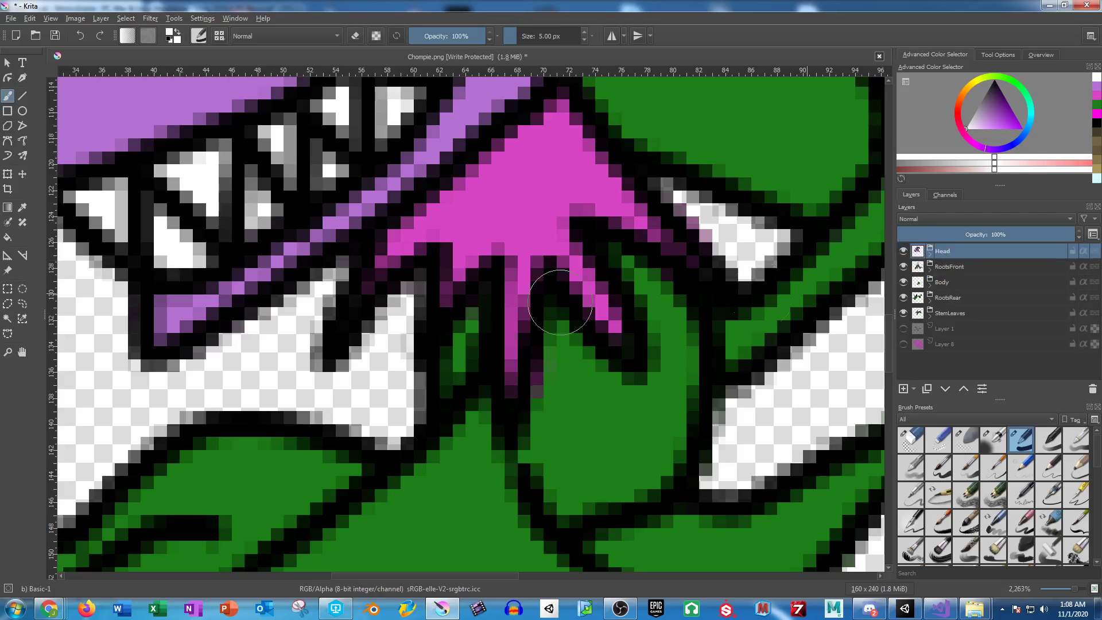
pyautogui.scroll(-2, 606, 310)
pyautogui.scroll(2, 574, 367)
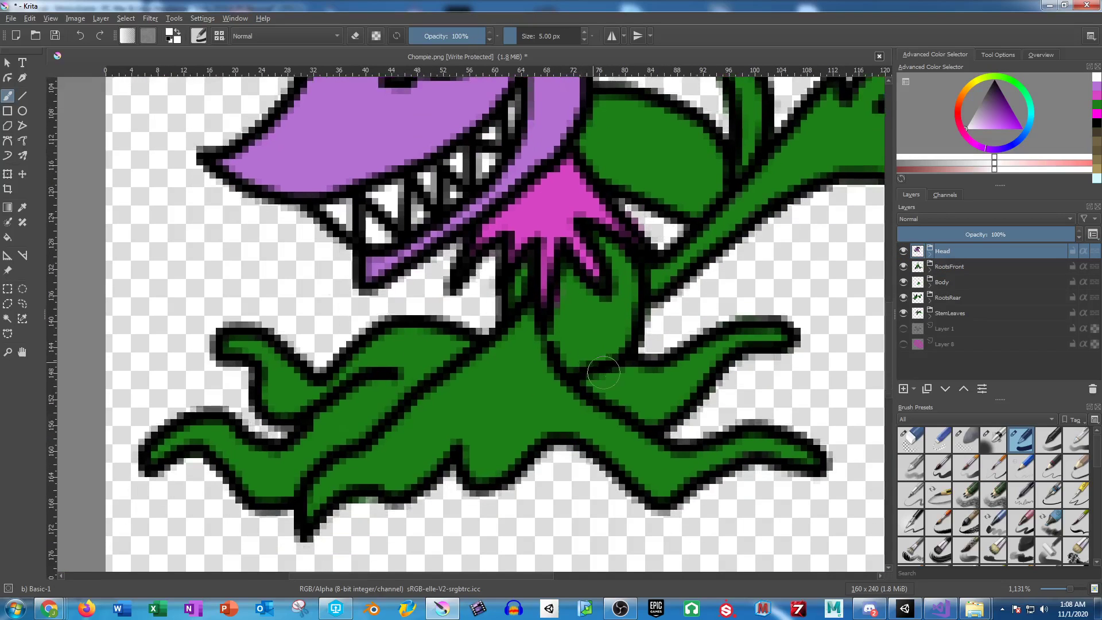
pyautogui.scroll(-5, 618, 368)
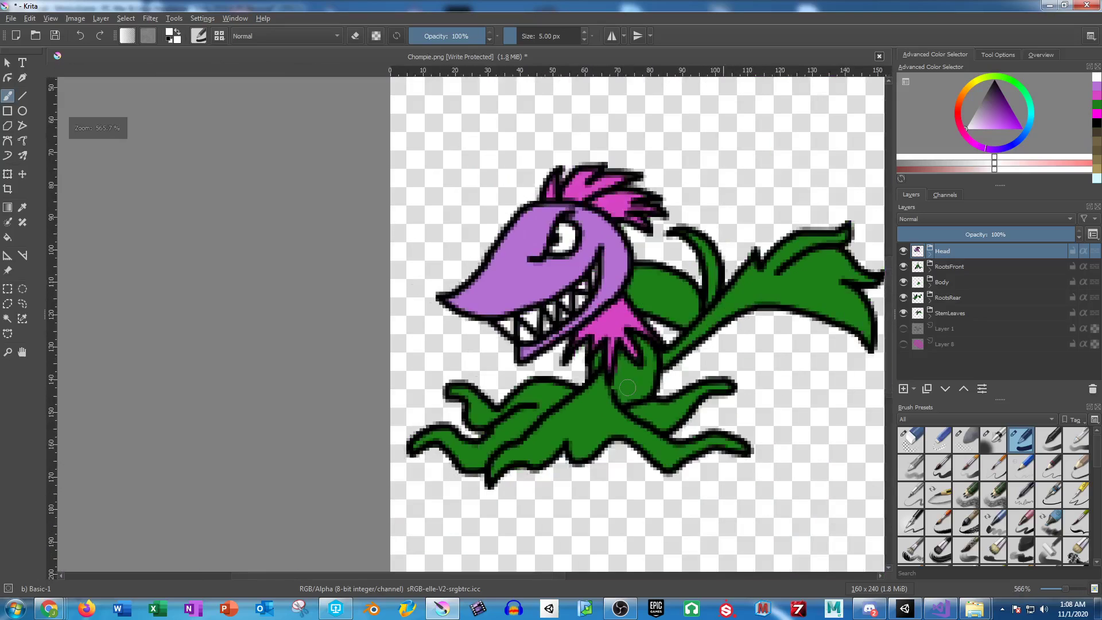
pyautogui.scroll(3, 618, 385)
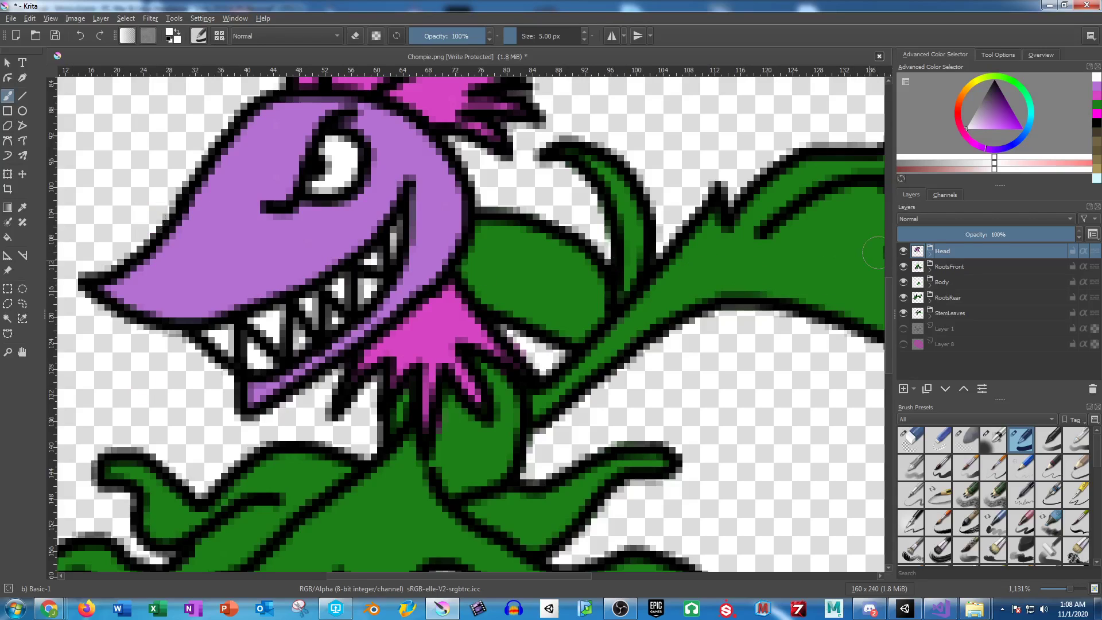
# Hide the Head, RootsFront, Body and RootsRear groups so only StemLeaves is shown.
pyautogui.click(904, 251)
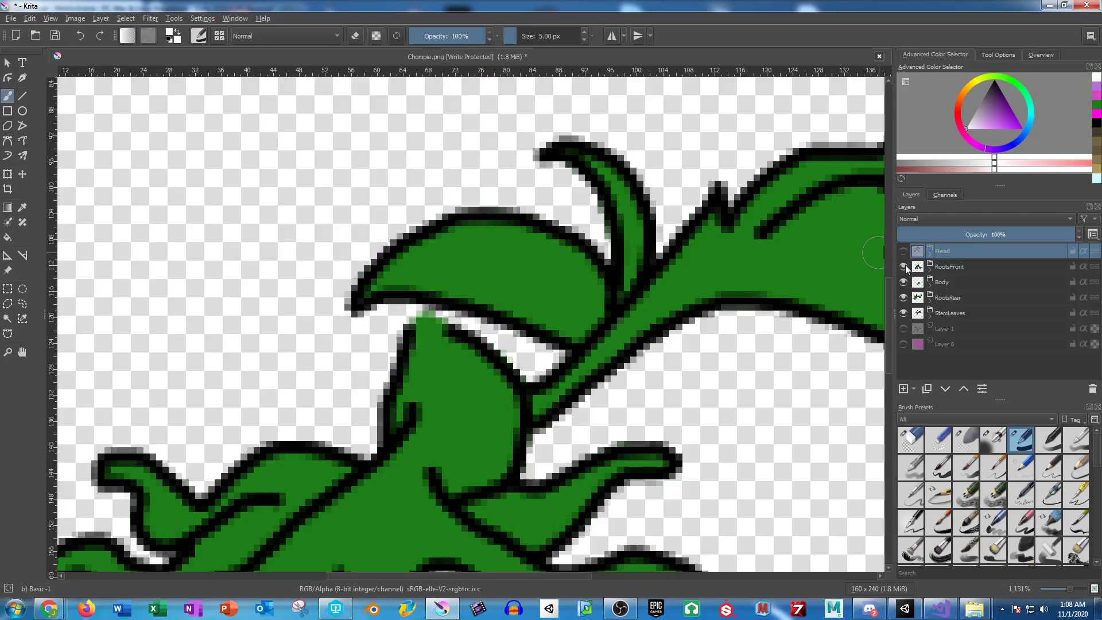
pyautogui.click(903, 267)
pyautogui.click(903, 282)
pyautogui.click(904, 298)
pyautogui.hscroll(3, 480, 253)
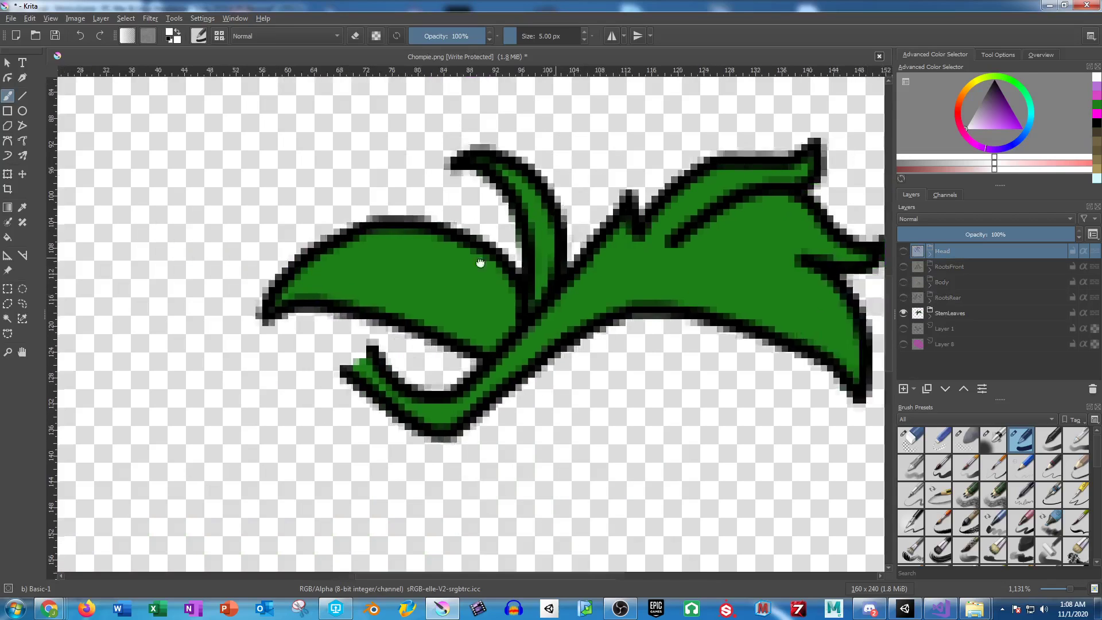
# Set the brush size to 1 px and pick the plant's green as the painting colour.
pyautogui.click(548, 36)
pyautogui.write('1')
pyautogui.press('Return')
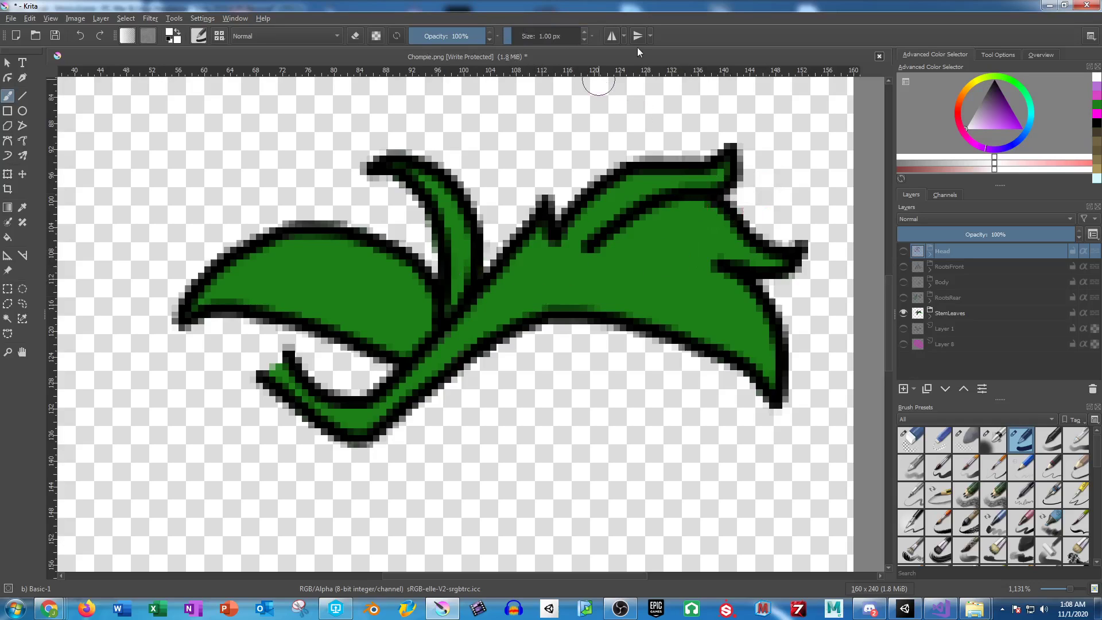
pyautogui.click(1097, 105)
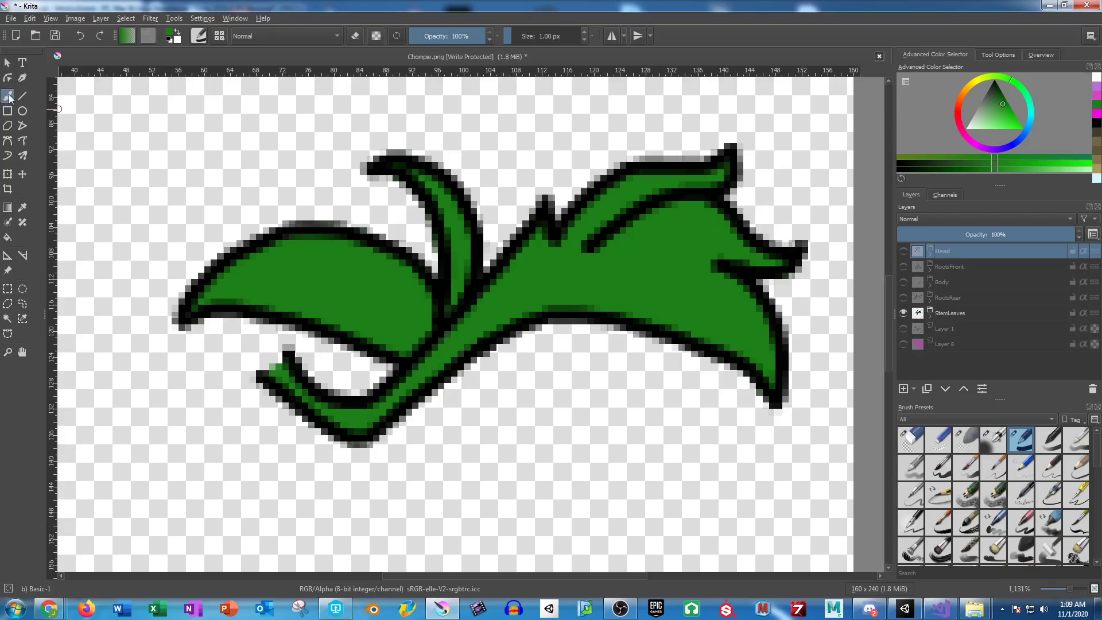
# Expand the StemLeaves group and add a new layer directly above Layer 7.
pyautogui.click(930, 317)
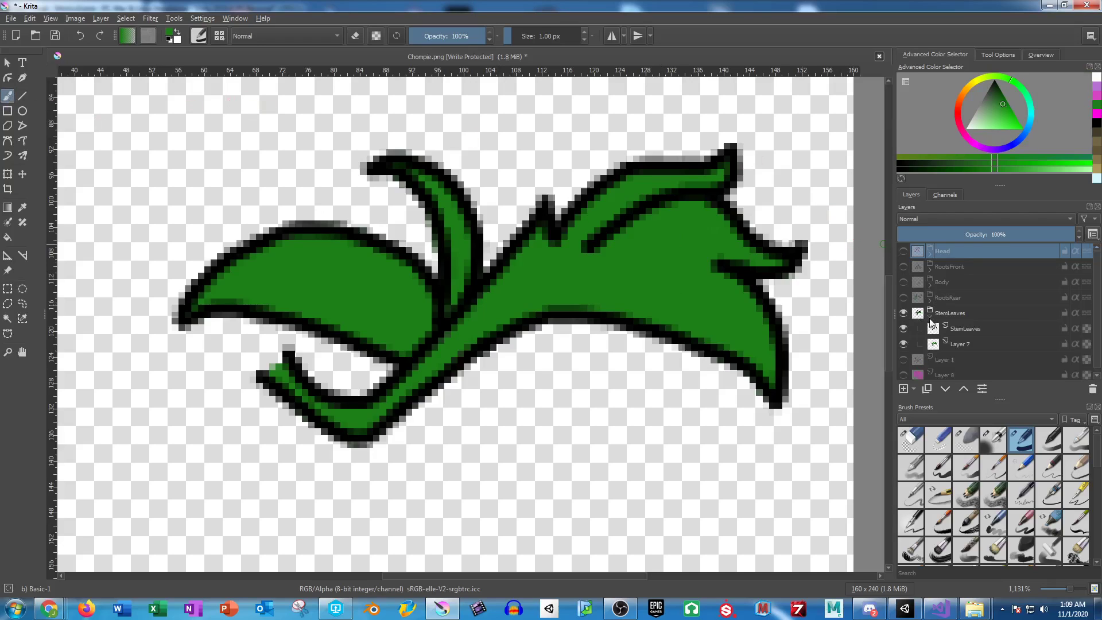
pyautogui.click(959, 347)
pyautogui.click(900, 389)
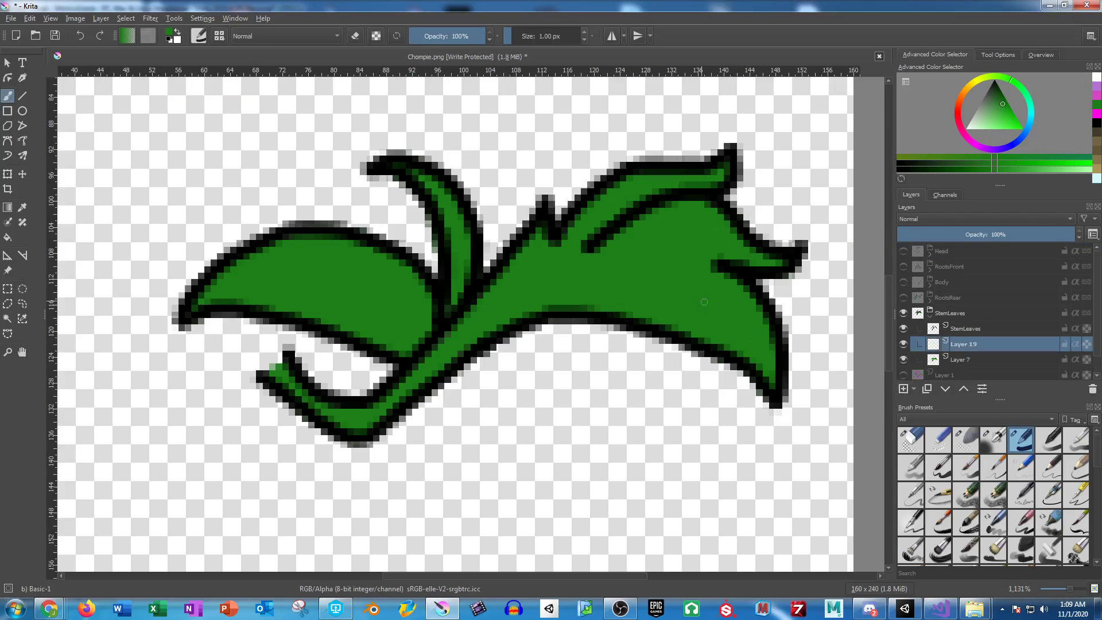
# Examine the green fill and outline of the large stem leaf up close, ending with Layer 19 active.
pyautogui.scroll(4, 729, 323)
pyautogui.click(968, 360)
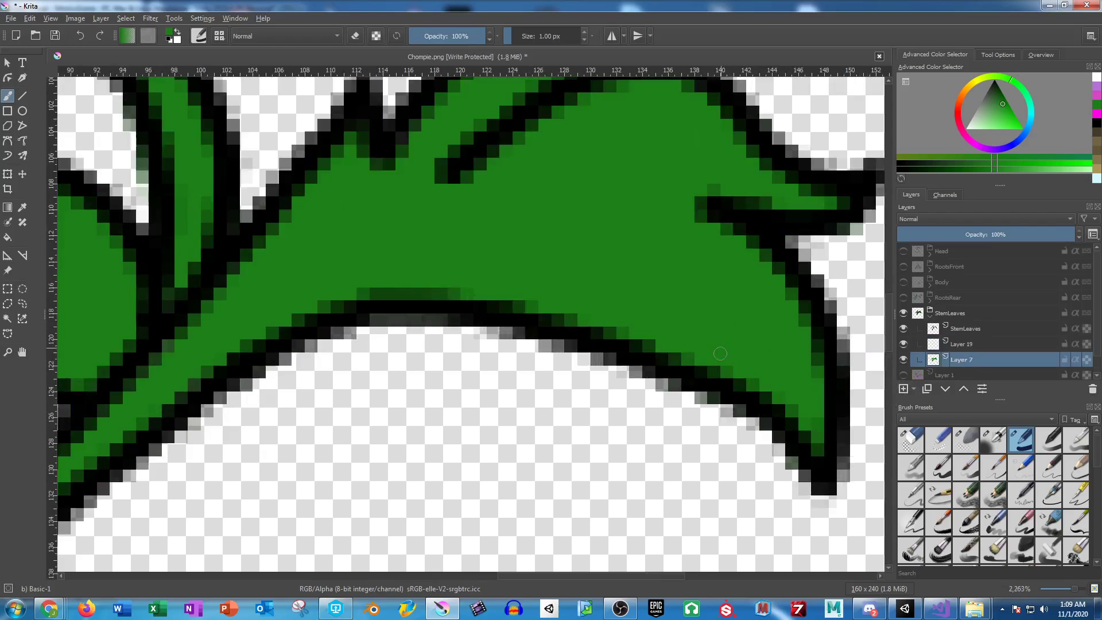
pyautogui.scroll(-5, 695, 338)
pyautogui.scroll(4, 761, 332)
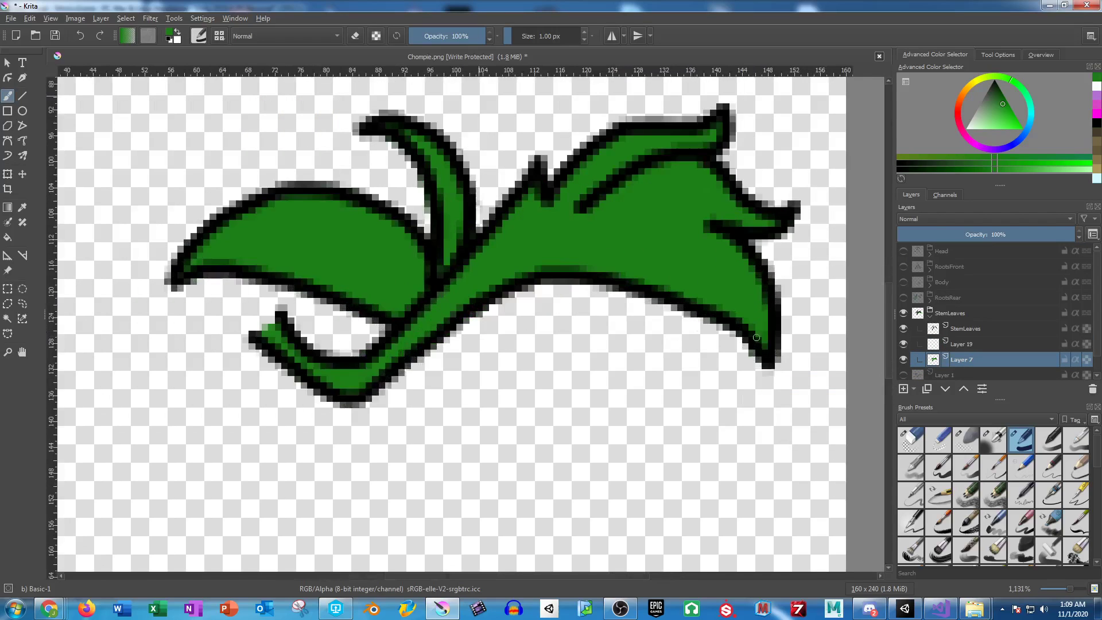
pyautogui.scroll(1, 760, 331)
pyautogui.moveTo(696, 277); pyautogui.dragTo(739, 401)
pyautogui.scroll(1, 740, 401)
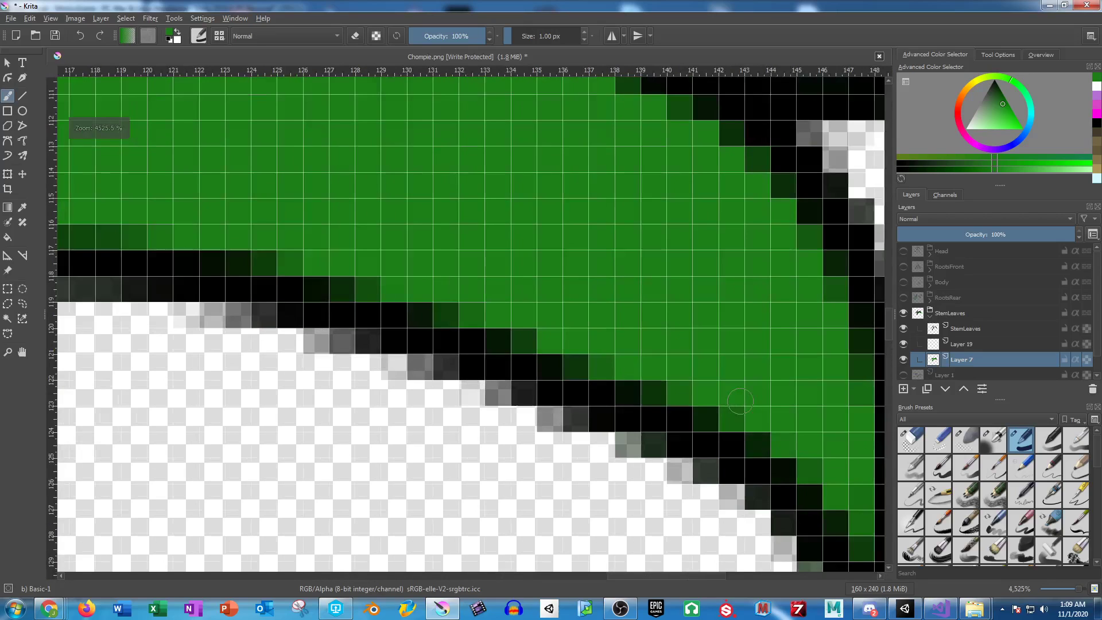
pyautogui.scroll(1, 643, 391)
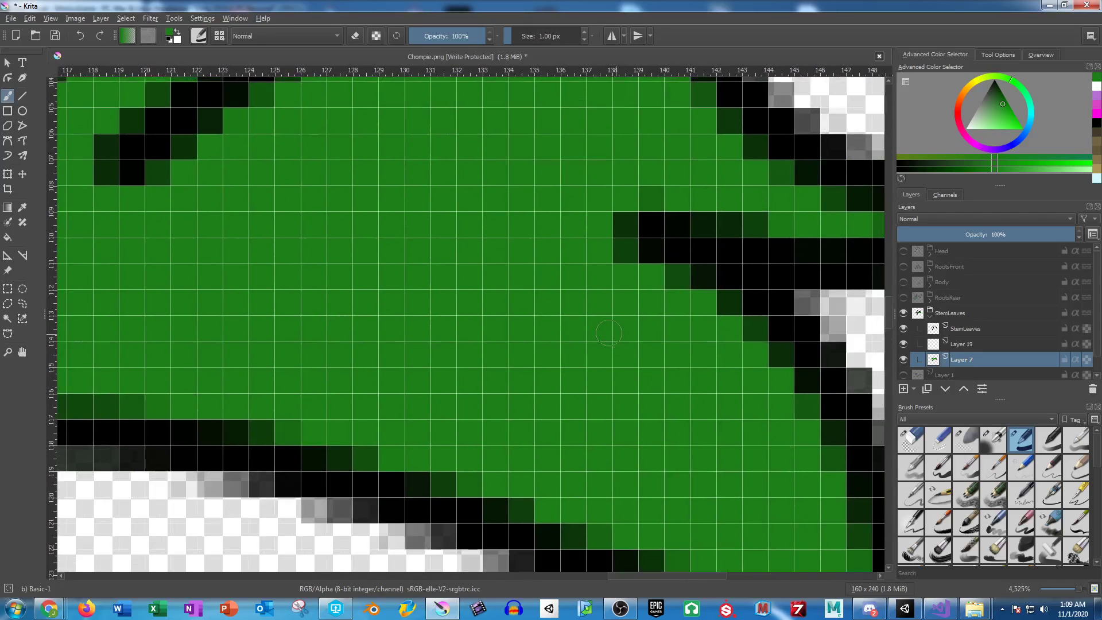
pyautogui.scroll(-1, 755, 275)
pyautogui.click(965, 344)
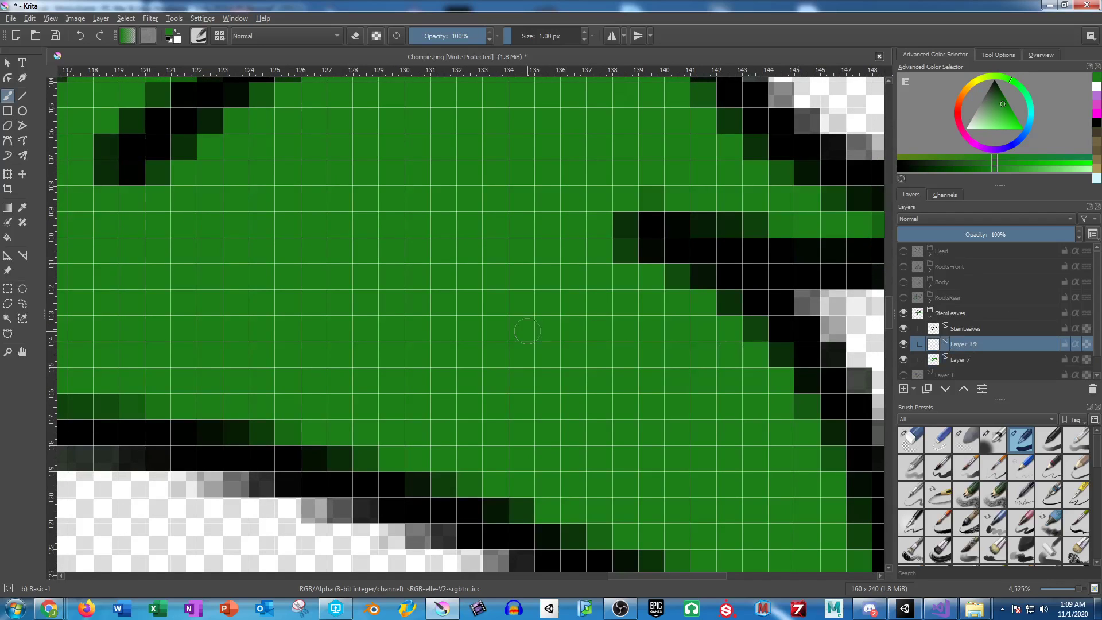
pyautogui.scroll(-1, 552, 324)
pyautogui.scroll(-2, 551, 324)
pyautogui.scroll(2, 689, 229)
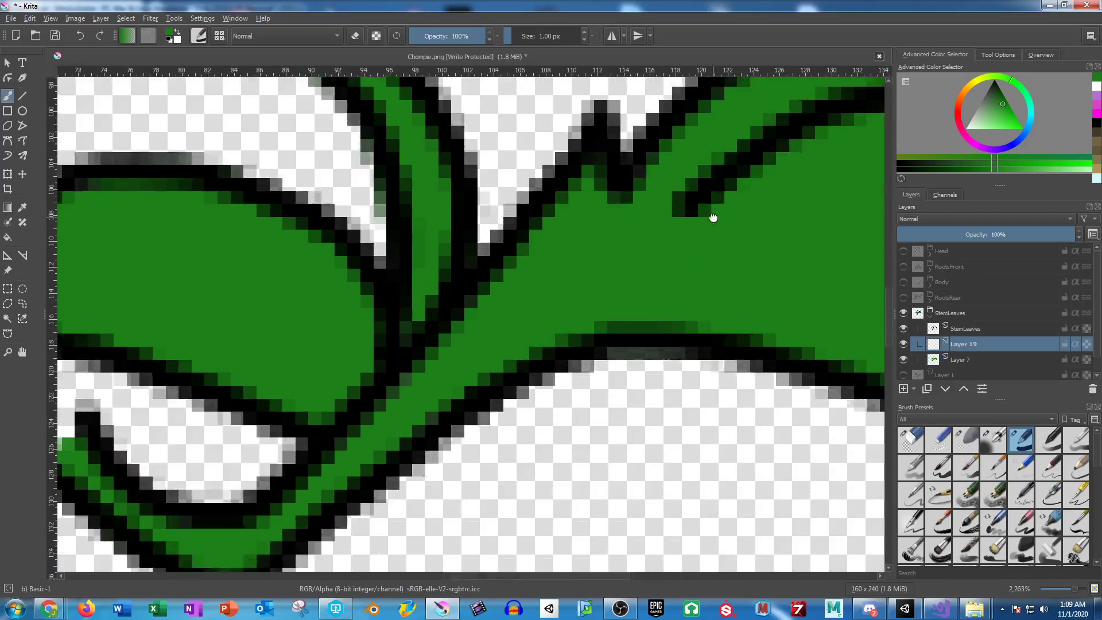
pyautogui.moveTo(625, 281); pyautogui.dragTo(476, 316)
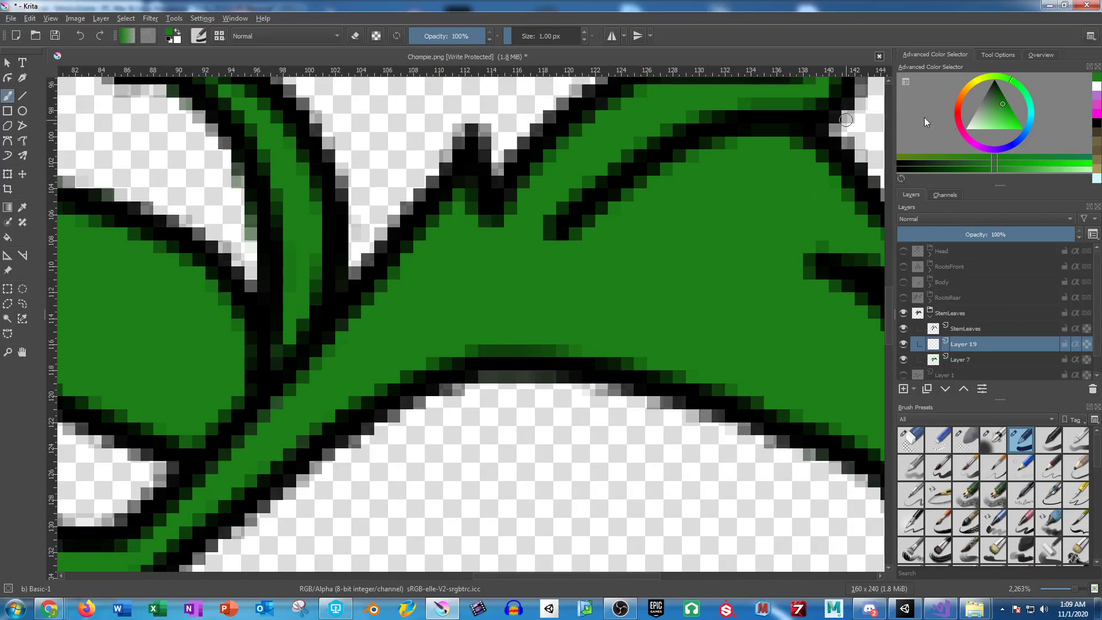
# Pick a darker green and paint a long curved central vein from the stem through the large right leaf.
pyautogui.click(999, 97)
pyautogui.moveTo(345, 364); pyautogui.dragTo(528, 275)
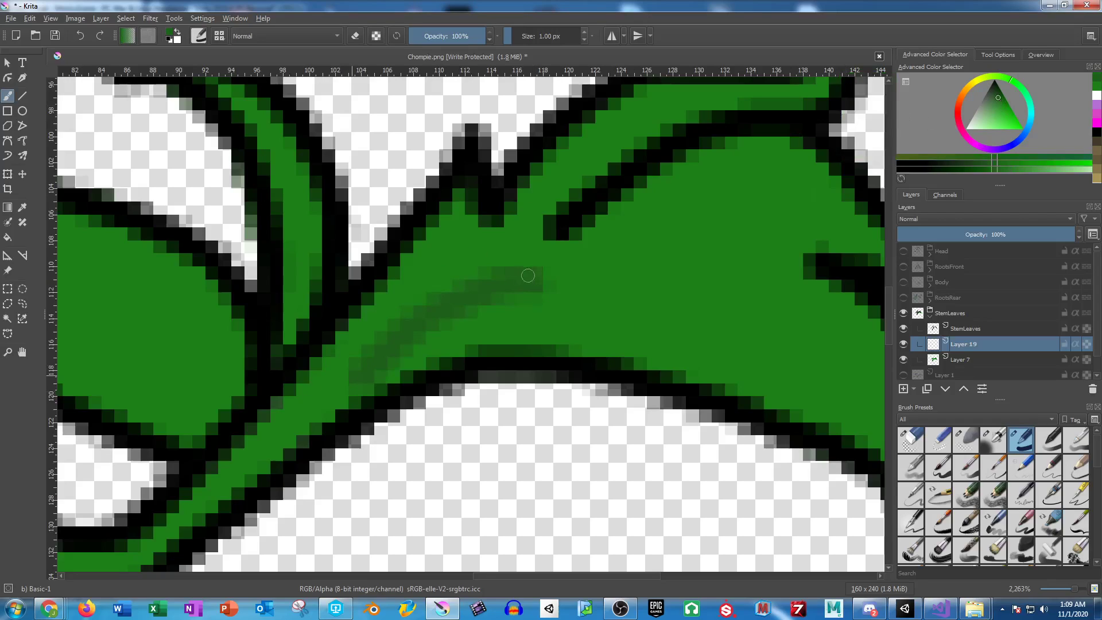
pyautogui.hotkey('ctrl', 'z')
pyautogui.moveTo(289, 442)
pyautogui.mouseDown()
pyautogui.moveTo(402, 360)
pyautogui.moveTo(536, 309)
pyautogui.moveTo(705, 310)
pyautogui.mouseUp()
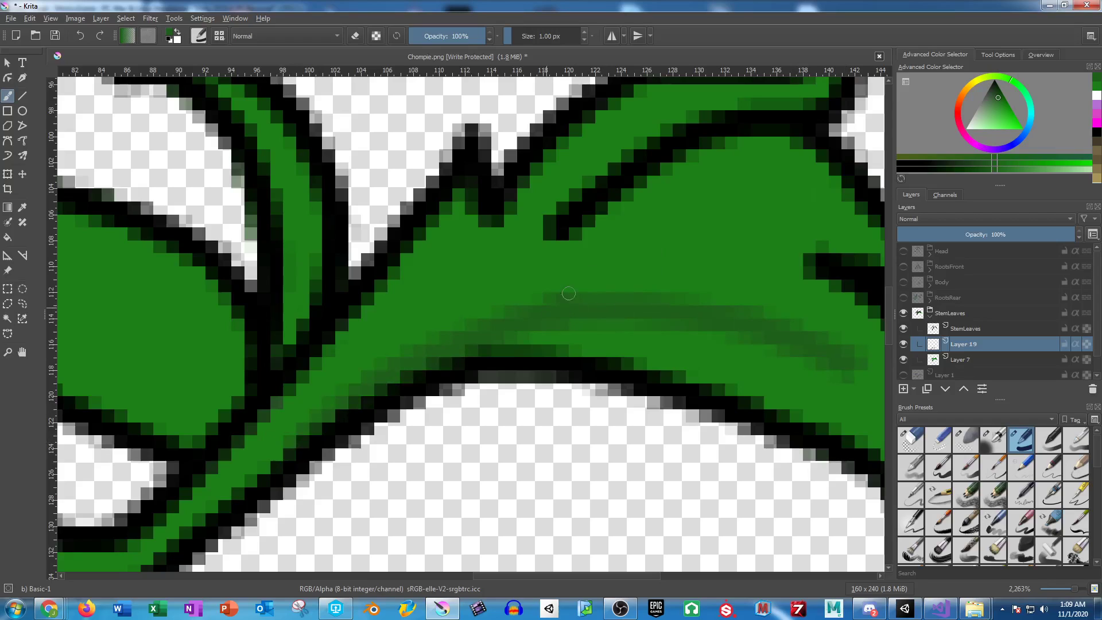
# Paint vein branches from the central vein toward the large leaf's upper lobes and short side veins near its lower tip.
pyautogui.moveTo(569, 294)
pyautogui.mouseDown()
pyautogui.moveTo(784, 185)
pyautogui.moveTo(830, 184)
pyautogui.mouseUp()
pyautogui.moveTo(480, 326); pyautogui.dragTo(579, 219)
pyautogui.moveTo(617, 288); pyautogui.dragTo(348, 237)
pyautogui.moveTo(586, 305)
pyautogui.mouseDown()
pyautogui.moveTo(642, 326)
pyautogui.moveTo(589, 319)
pyautogui.moveTo(582, 377)
pyautogui.mouseUp()
pyautogui.moveTo(532, 275)
pyautogui.mouseDown()
pyautogui.moveTo(579, 244)
pyautogui.moveTo(551, 367)
pyautogui.mouseUp()
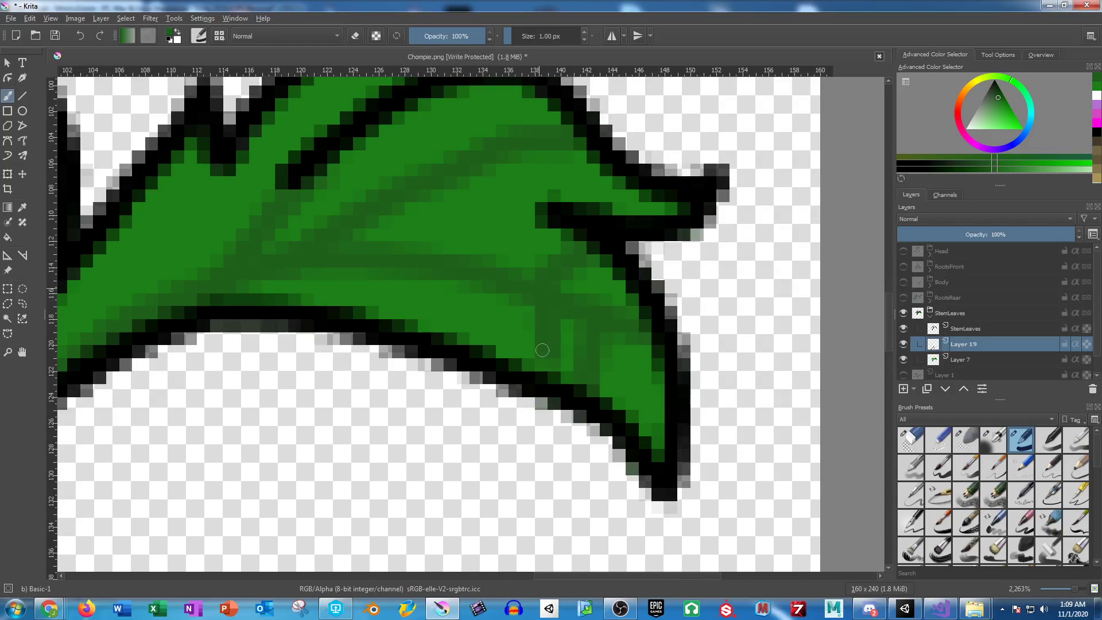
# Add more dark green side veins along the central and upper branch veins of the large right leaf.
pyautogui.moveTo(485, 269)
pyautogui.mouseDown()
pyautogui.moveTo(526, 239)
pyautogui.moveTo(482, 259)
pyautogui.moveTo(488, 349)
pyautogui.mouseUp()
pyautogui.moveTo(417, 248)
pyautogui.mouseDown()
pyautogui.moveTo(442, 241)
pyautogui.moveTo(408, 255)
pyautogui.moveTo(424, 318)
pyautogui.mouseUp()
pyautogui.moveTo(418, 182); pyautogui.dragTo(445, 262)
pyautogui.moveTo(514, 218); pyautogui.dragTo(554, 182)
pyautogui.moveTo(532, 236); pyautogui.dragTo(646, 295)
pyautogui.moveTo(488, 241); pyautogui.dragTo(494, 188)
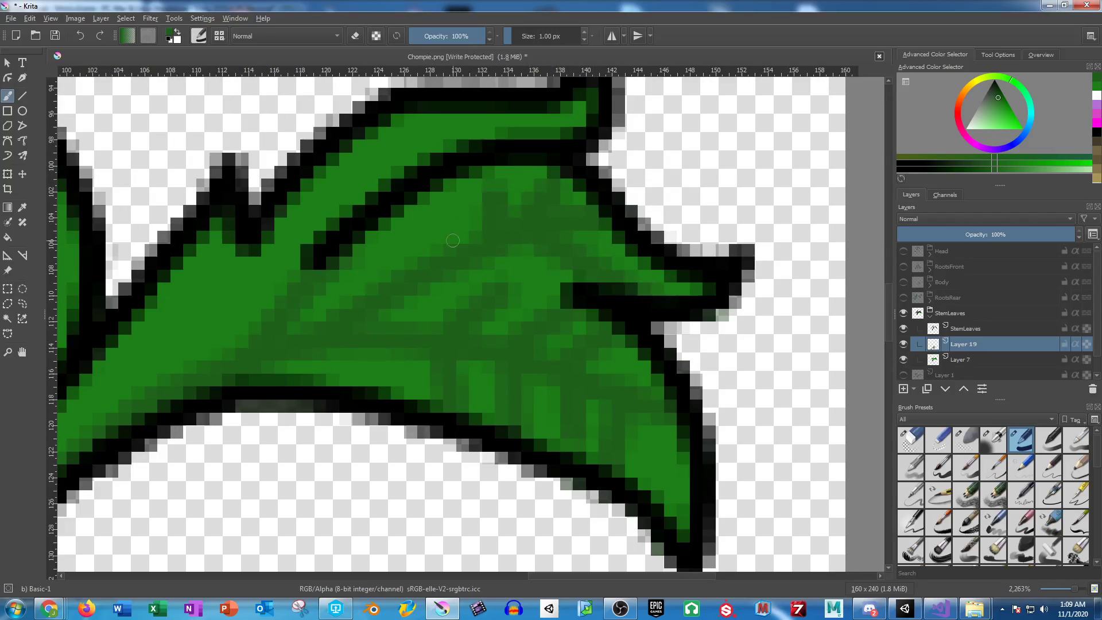
pyautogui.moveTo(431, 262); pyautogui.dragTo(408, 211)
# Paint short dark green bands across the narrow uppermost lobe of the large right leaf.
pyautogui.moveTo(394, 277)
pyautogui.mouseDown()
pyautogui.moveTo(352, 251)
pyautogui.moveTo(476, 356)
pyautogui.mouseUp()
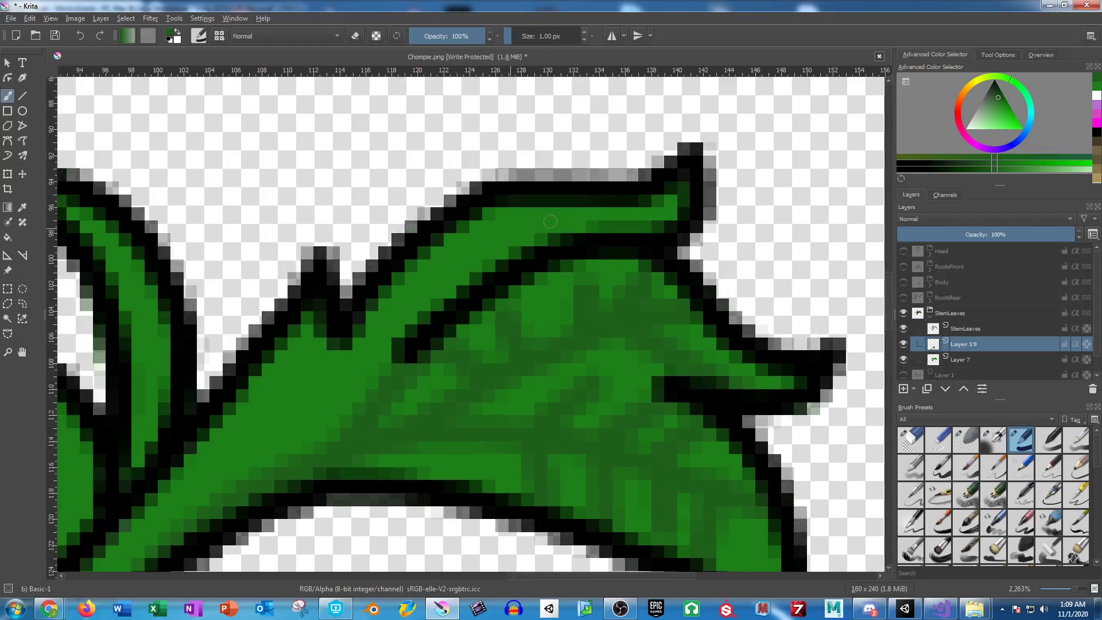
pyautogui.moveTo(376, 307); pyautogui.dragTo(378, 355)
pyautogui.moveTo(391, 287); pyautogui.dragTo(404, 315)
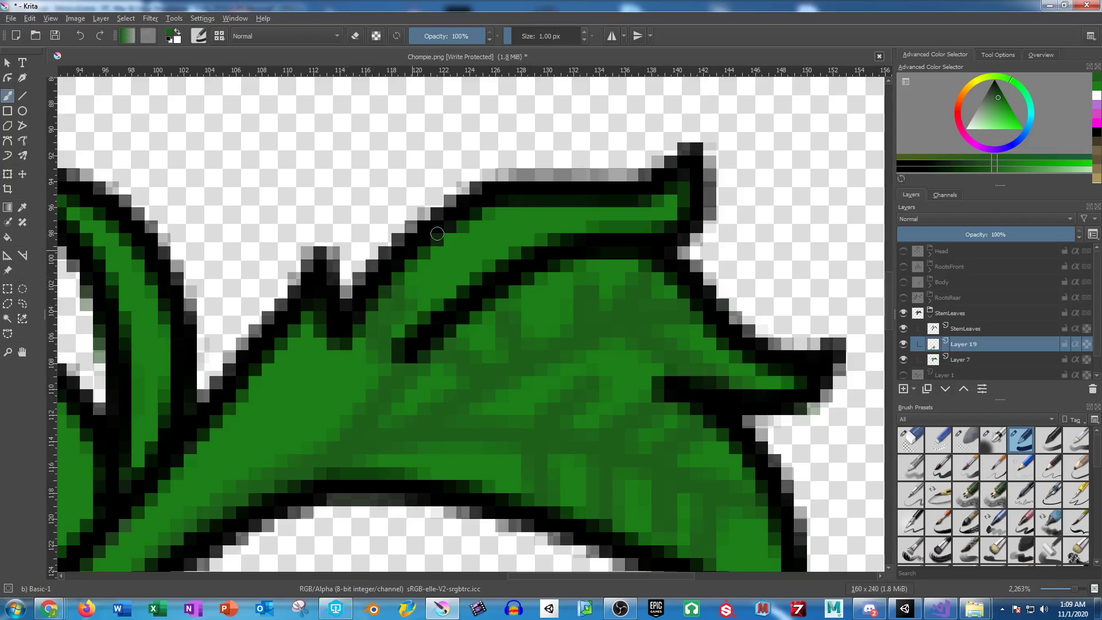
pyautogui.moveTo(456, 240); pyautogui.dragTo(455, 279)
pyautogui.moveTo(518, 212); pyautogui.dragTo(522, 243)
# Paint a curved dark green central vein and the upper side veins on the left leaf.
pyautogui.moveTo(163, 428); pyautogui.dragTo(706, 287)
pyautogui.moveTo(163, 325)
pyautogui.mouseDown()
pyautogui.moveTo(309, 249)
pyautogui.moveTo(511, 275)
pyautogui.moveTo(593, 337)
pyautogui.moveTo(624, 393)
pyautogui.moveTo(625, 368)
pyautogui.moveTo(607, 368)
pyautogui.moveTo(605, 239)
pyautogui.mouseUp()
pyautogui.moveTo(553, 297); pyautogui.dragTo(534, 214)
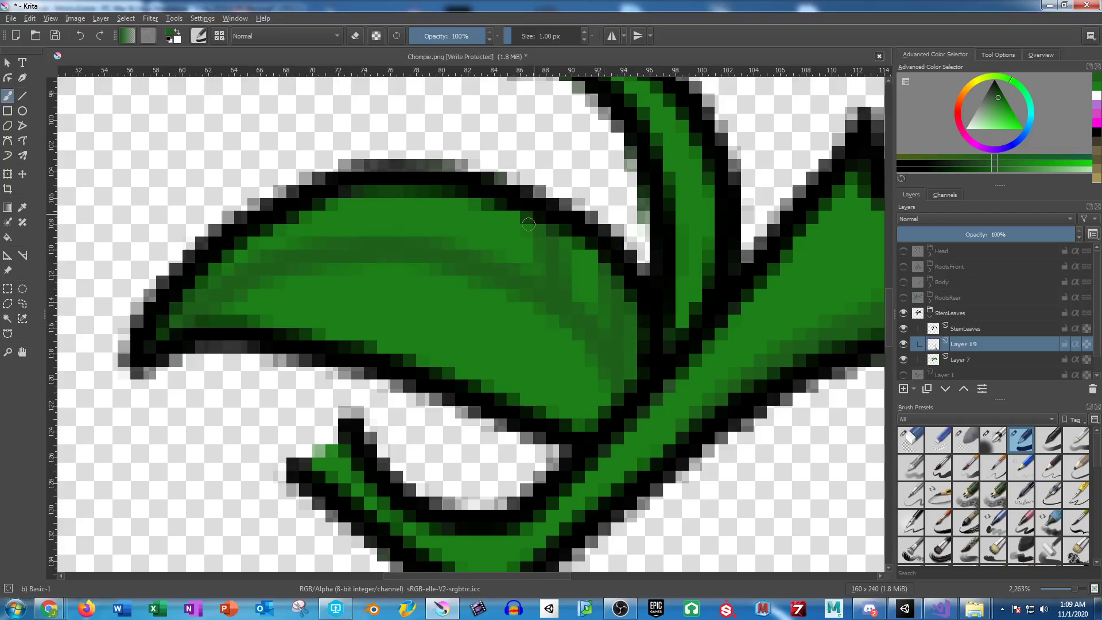
pyautogui.moveTo(492, 259)
pyautogui.mouseDown()
pyautogui.moveTo(409, 238)
pyautogui.moveTo(368, 213)
pyautogui.moveTo(328, 236)
pyautogui.moveTo(261, 232)
pyautogui.mouseUp()
# Paint slanted dark green side veins below the left leaf's central vein, from the stem end to the tip.
pyautogui.moveTo(609, 365); pyautogui.dragTo(545, 397)
pyautogui.moveTo(542, 319)
pyautogui.mouseDown()
pyautogui.moveTo(540, 339)
pyautogui.moveTo(471, 382)
pyautogui.mouseUp()
pyautogui.moveTo(492, 263)
pyautogui.mouseDown()
pyautogui.moveTo(474, 302)
pyautogui.moveTo(427, 345)
pyautogui.mouseUp()
pyautogui.moveTo(407, 270)
pyautogui.mouseDown()
pyautogui.moveTo(357, 294)
pyautogui.moveTo(330, 335)
pyautogui.mouseUp()
pyautogui.moveTo(439, 343); pyautogui.dragTo(412, 360)
pyautogui.moveTo(302, 261); pyautogui.dragTo(269, 319)
# Shade the main stem and the thin curled upper leaf with dark green strokes.
pyautogui.scroll(-3, 531, 287)
pyautogui.moveTo(645, 343); pyautogui.dragTo(558, 314)
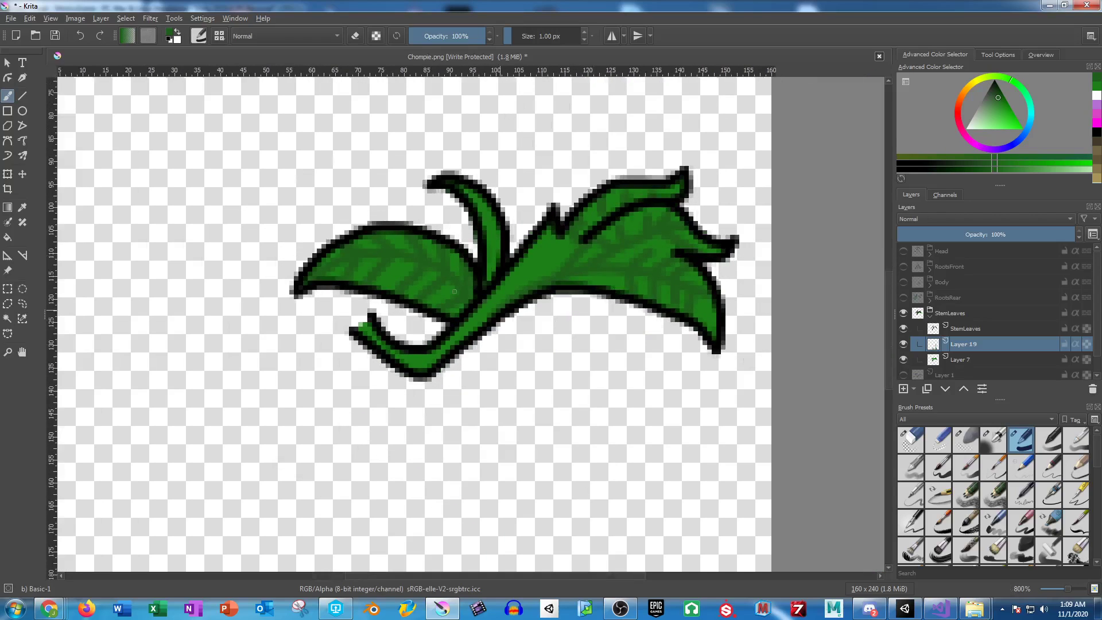
pyautogui.moveTo(559, 234); pyautogui.dragTo(447, 346)
pyautogui.moveTo(568, 290); pyautogui.dragTo(693, 278)
pyautogui.scroll(3, 611, 260)
pyautogui.moveTo(610, 260); pyautogui.dragTo(539, 388)
pyautogui.moveTo(445, 153)
pyautogui.mouseDown()
pyautogui.moveTo(508, 181)
pyautogui.moveTo(558, 235)
pyautogui.moveTo(568, 306)
pyautogui.moveTo(552, 422)
pyautogui.mouseUp()
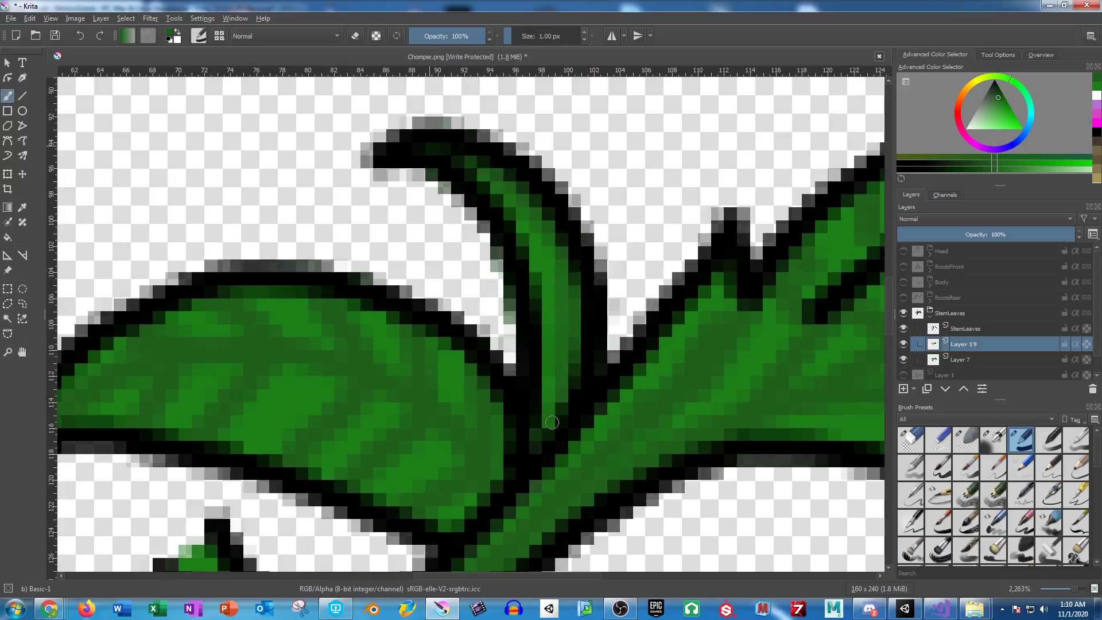
# Collapse and hide the StemLeaves group, and show only the RootsRear group.
pyautogui.click(931, 312)
pyautogui.click(904, 312)
pyautogui.click(904, 296)
pyautogui.click(905, 297)
pyautogui.scroll(-3, 669, 288)
pyautogui.moveTo(664, 334); pyautogui.dragTo(716, 153)
pyautogui.scroll(2, 696, 296)
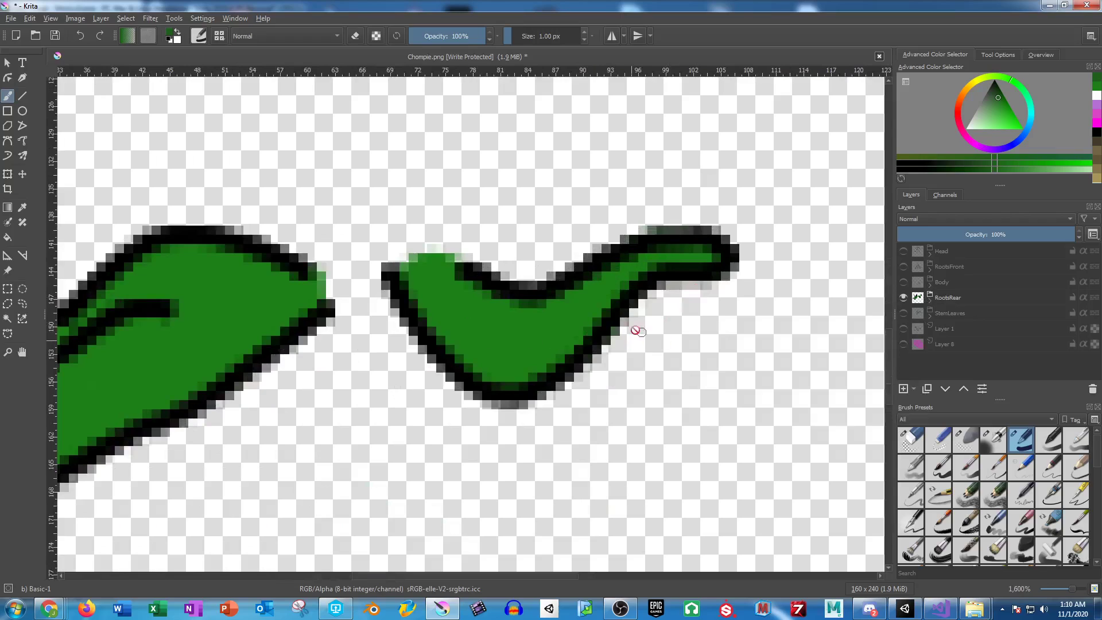
# Expand the RootsRear group and add a new layer directly above Layer 9.
pyautogui.click(931, 301)
pyautogui.click(957, 330)
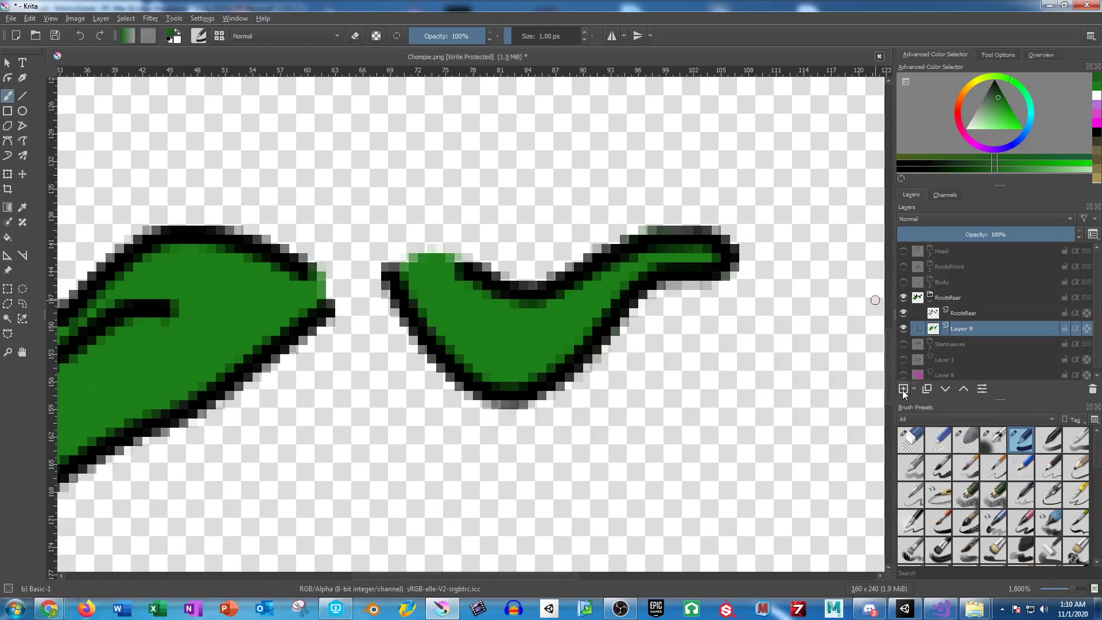
pyautogui.click(903, 389)
pyautogui.scroll(2, 380, 249)
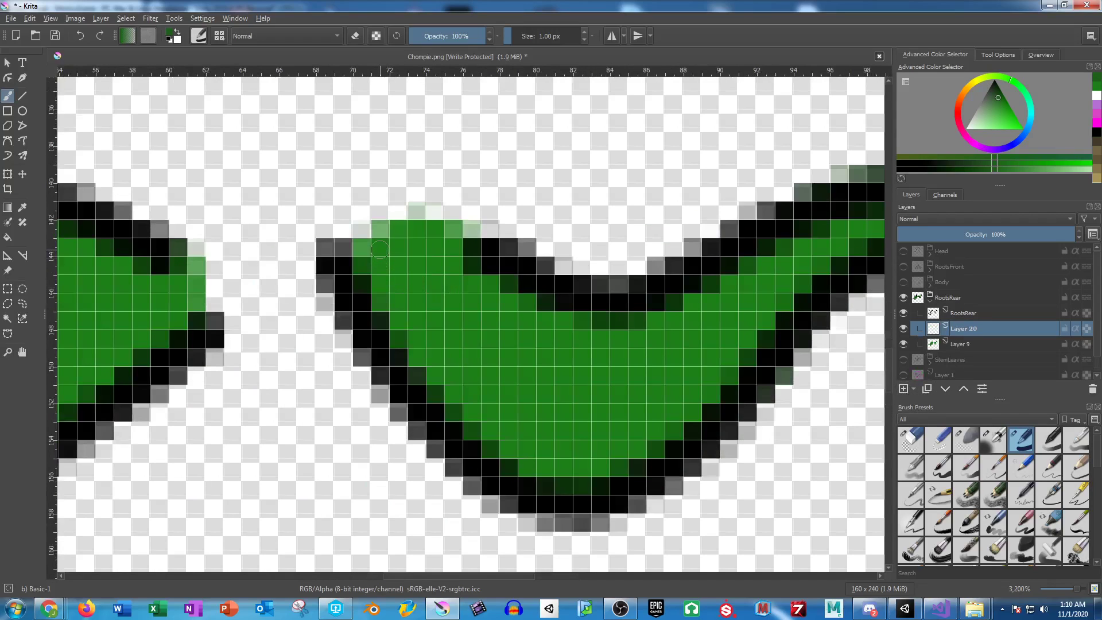
pyautogui.click(903, 359)
pyautogui.scroll(-3, 591, 373)
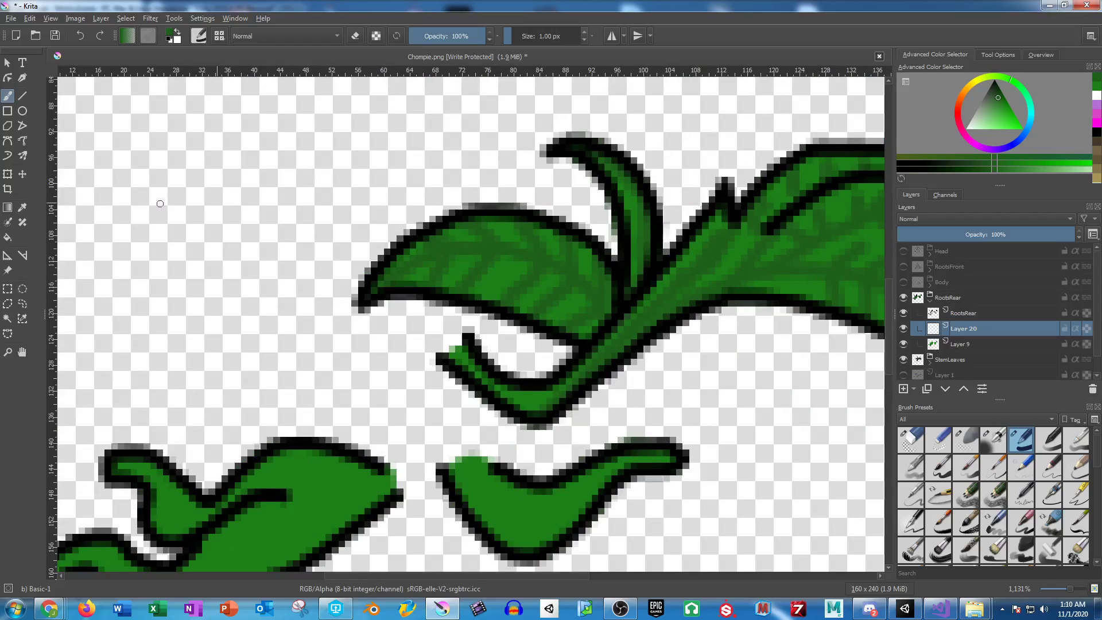
pyautogui.moveTo(166, 203); pyautogui.dragTo(353, 195)
pyautogui.moveTo(228, 223)
pyautogui.mouseDown()
pyautogui.moveTo(358, 221)
pyautogui.moveTo(315, 175)
pyautogui.mouseUp()
pyautogui.moveTo(365, 227)
pyautogui.mouseDown()
pyautogui.moveTo(329, 258)
pyautogui.moveTo(310, 283)
pyautogui.mouseUp()
pyautogui.moveTo(405, 352); pyautogui.dragTo(432, 217)
pyautogui.hotkey('ctrl', 'z')
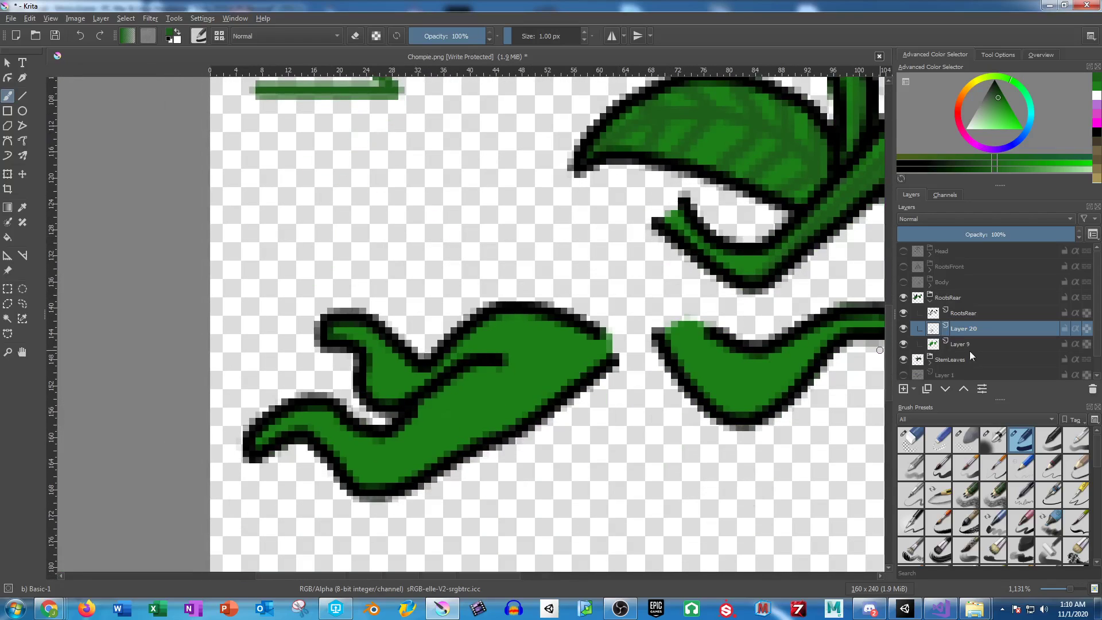
pyautogui.hotkey('ctrl', 'z')
# Collapse the RootsRear group and hide StemLeaves so that only the rear roots are shown.
pyautogui.click(930, 302)
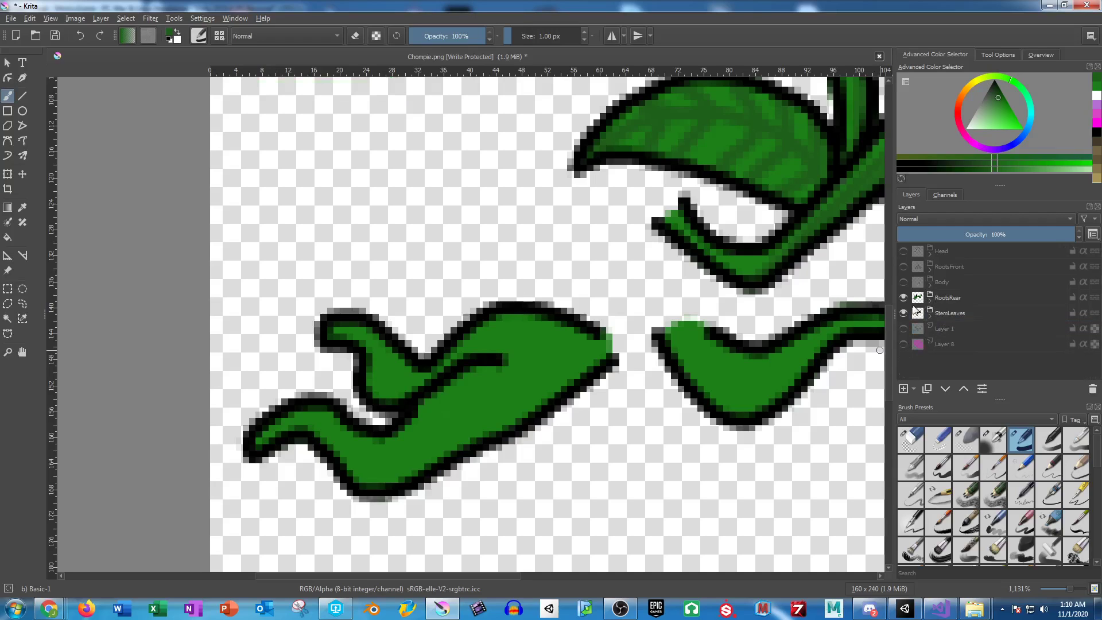
pyautogui.click(904, 314)
pyautogui.moveTo(766, 317); pyautogui.dragTo(556, 314)
pyautogui.scroll(2, 555, 314)
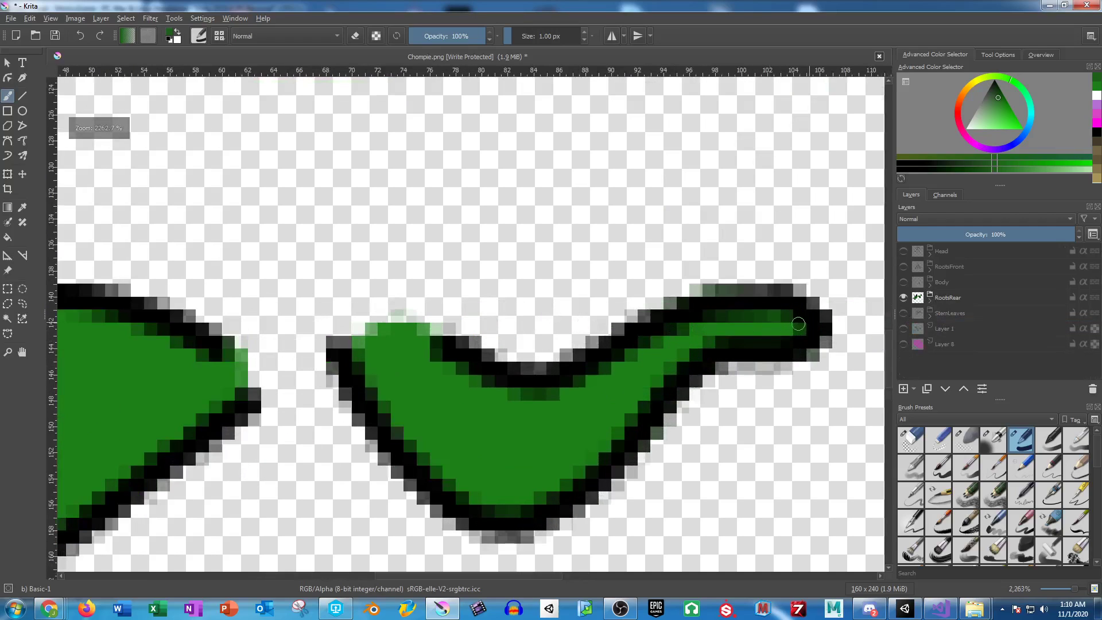
pyautogui.moveTo(673, 332)
pyautogui.mouseDown()
pyautogui.moveTo(560, 385)
pyautogui.moveTo(588, 376)
pyautogui.mouseUp()
pyautogui.moveTo(659, 391)
pyautogui.mouseDown()
pyautogui.moveTo(603, 445)
pyautogui.moveTo(545, 477)
pyautogui.moveTo(468, 488)
pyautogui.moveTo(557, 483)
pyautogui.mouseUp()
pyautogui.moveTo(422, 341)
pyautogui.mouseDown()
pyautogui.moveTo(496, 394)
pyautogui.moveTo(436, 345)
pyautogui.moveTo(486, 376)
pyautogui.mouseUp()
pyautogui.moveTo(390, 354)
pyautogui.mouseDown()
pyautogui.moveTo(470, 348)
pyautogui.moveTo(568, 384)
pyautogui.mouseUp()
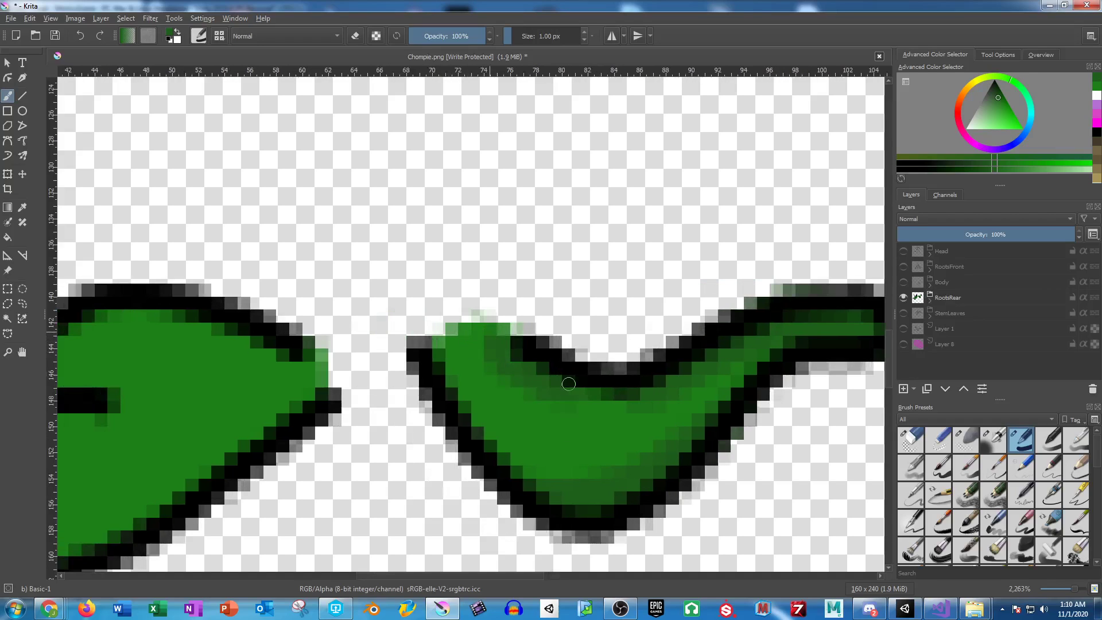
pyautogui.moveTo(452, 349)
pyautogui.mouseDown()
pyautogui.moveTo(536, 329)
pyautogui.moveTo(407, 339)
pyautogui.mouseUp()
pyautogui.hotkey('ctrl', 'z')
pyautogui.hotkey('ctrl', 'z')
pyautogui.hotkey('ctrl', 'z')
pyautogui.hotkey('ctrl', 'z')
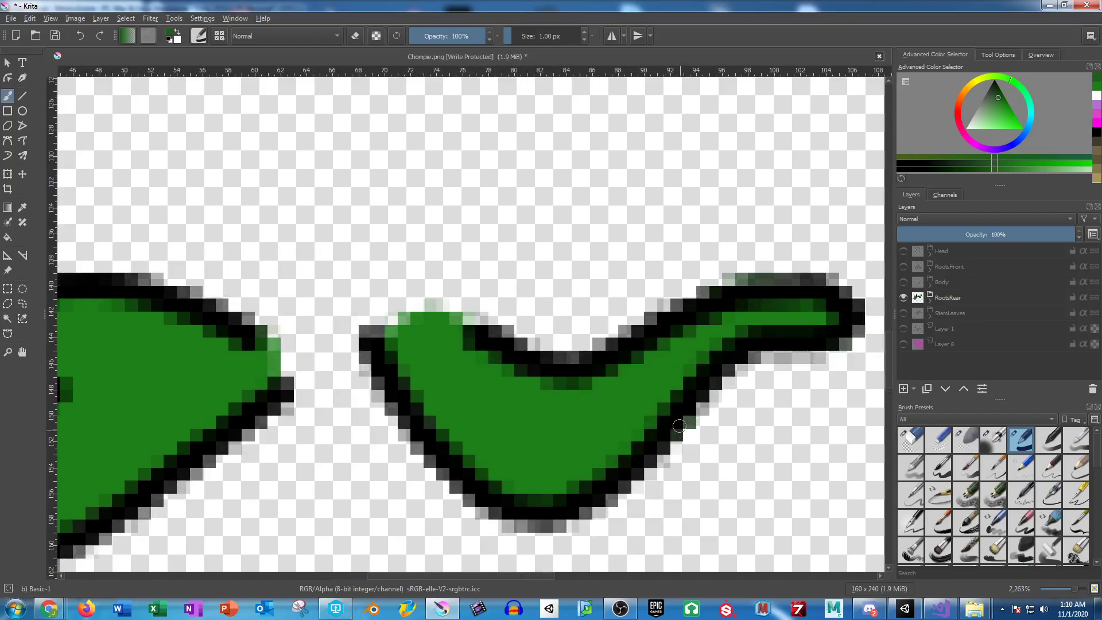
# Shade the upper and lower edges of the right rear root, and a wide band along the left rear root's underside.
pyautogui.moveTo(822, 320)
pyautogui.mouseDown()
pyautogui.moveTo(746, 328)
pyautogui.moveTo(607, 449)
pyautogui.moveTo(566, 478)
pyautogui.moveTo(516, 491)
pyautogui.moveTo(702, 408)
pyautogui.moveTo(632, 413)
pyautogui.moveTo(575, 463)
pyautogui.mouseUp()
pyautogui.moveTo(428, 319)
pyautogui.mouseDown()
pyautogui.moveTo(511, 379)
pyautogui.moveTo(442, 330)
pyautogui.moveTo(546, 373)
pyautogui.moveTo(834, 278)
pyautogui.mouseUp()
pyautogui.moveTo(573, 317)
pyautogui.mouseDown()
pyautogui.moveTo(741, 260)
pyautogui.moveTo(669, 249)
pyautogui.moveTo(408, 402)
pyautogui.moveTo(293, 445)
pyautogui.moveTo(232, 443)
pyautogui.moveTo(336, 462)
pyautogui.moveTo(402, 445)
pyautogui.moveTo(361, 443)
pyautogui.moveTo(522, 374)
pyautogui.moveTo(456, 390)
pyautogui.moveTo(632, 307)
pyautogui.moveTo(697, 255)
pyautogui.moveTo(670, 274)
pyautogui.mouseUp()
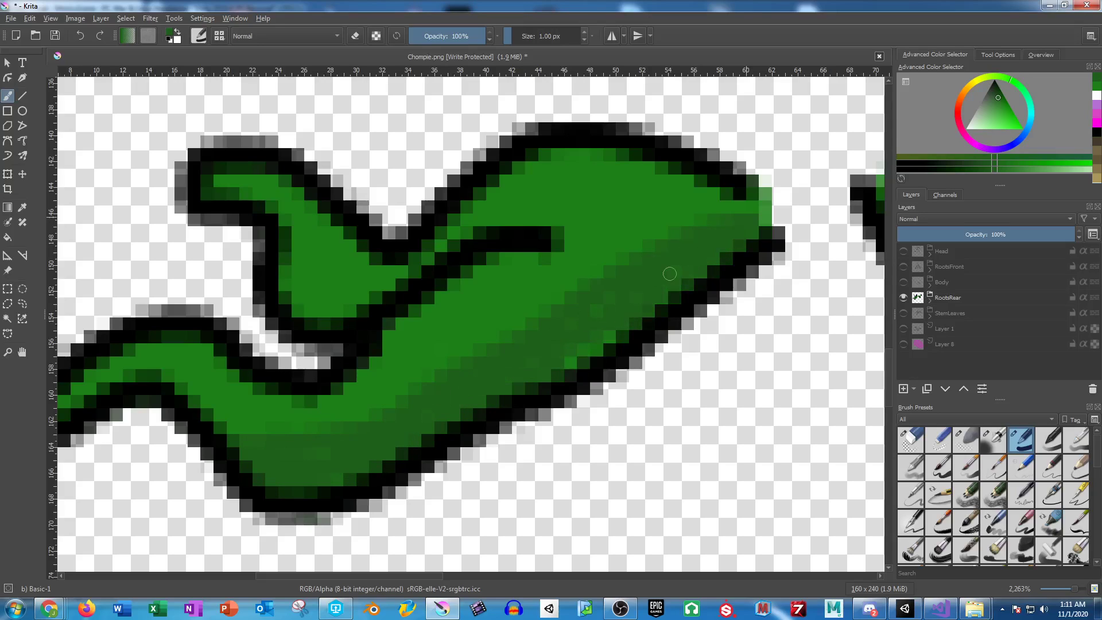
pyautogui.moveTo(552, 348); pyautogui.dragTo(617, 319)
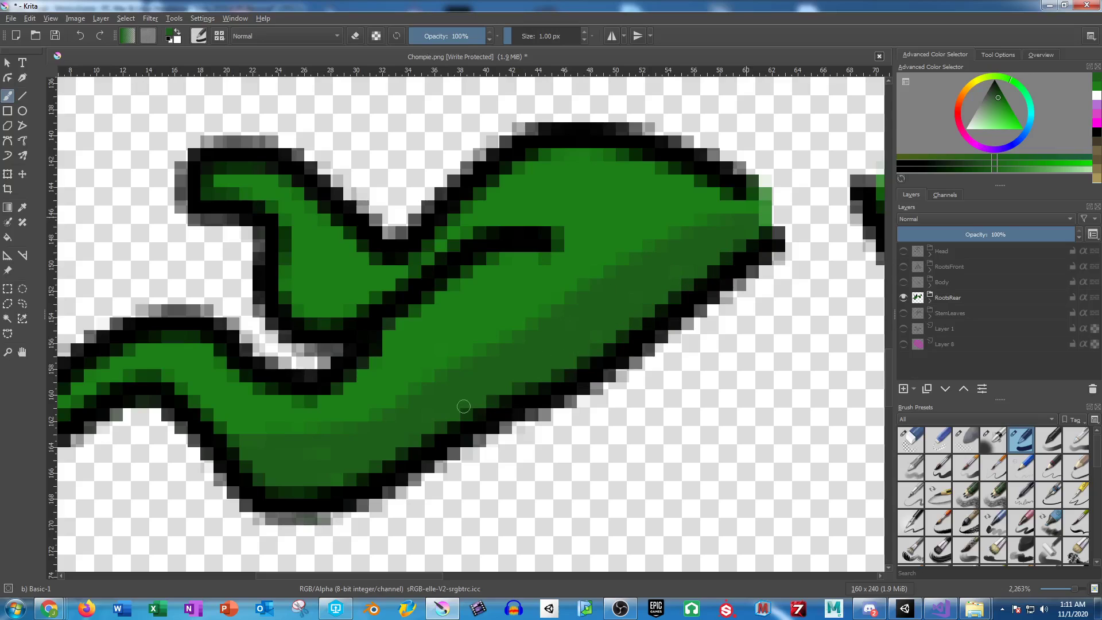
# Shade the upper edges of the left rear root's two tips and the lower edge of its upper tip in dark green.
pyautogui.moveTo(334, 433); pyautogui.dragTo(556, 406)
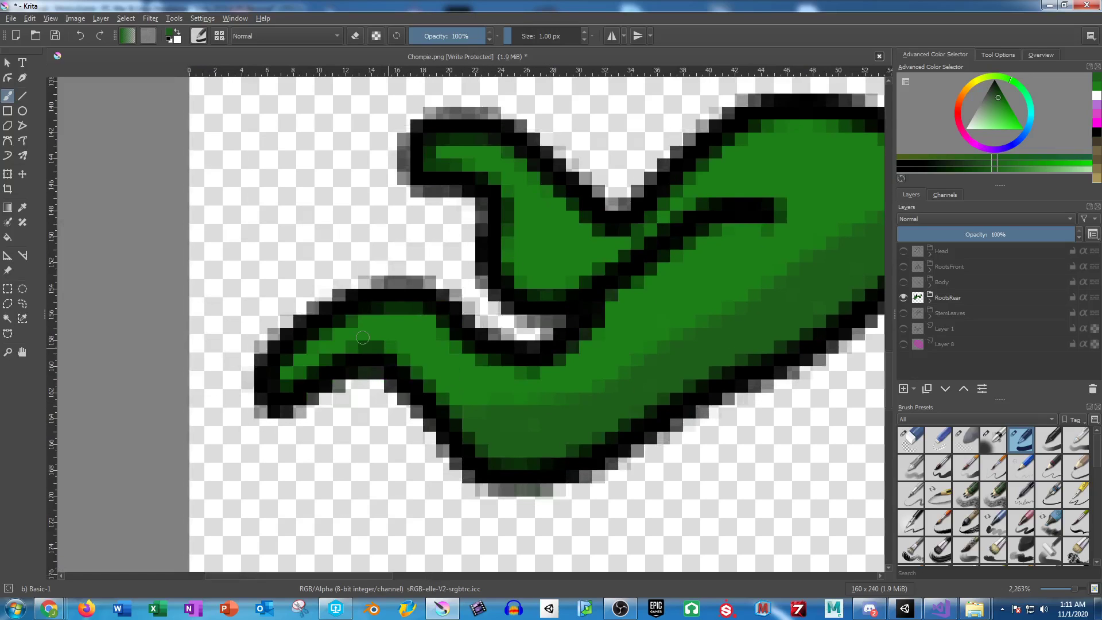
pyautogui.moveTo(400, 304); pyautogui.dragTo(482, 348)
pyautogui.moveTo(347, 334); pyautogui.dragTo(287, 373)
pyautogui.moveTo(444, 139)
pyautogui.mouseDown()
pyautogui.moveTo(467, 136)
pyautogui.moveTo(577, 213)
pyautogui.moveTo(504, 151)
pyautogui.mouseUp()
pyautogui.moveTo(624, 203); pyautogui.dragTo(611, 204)
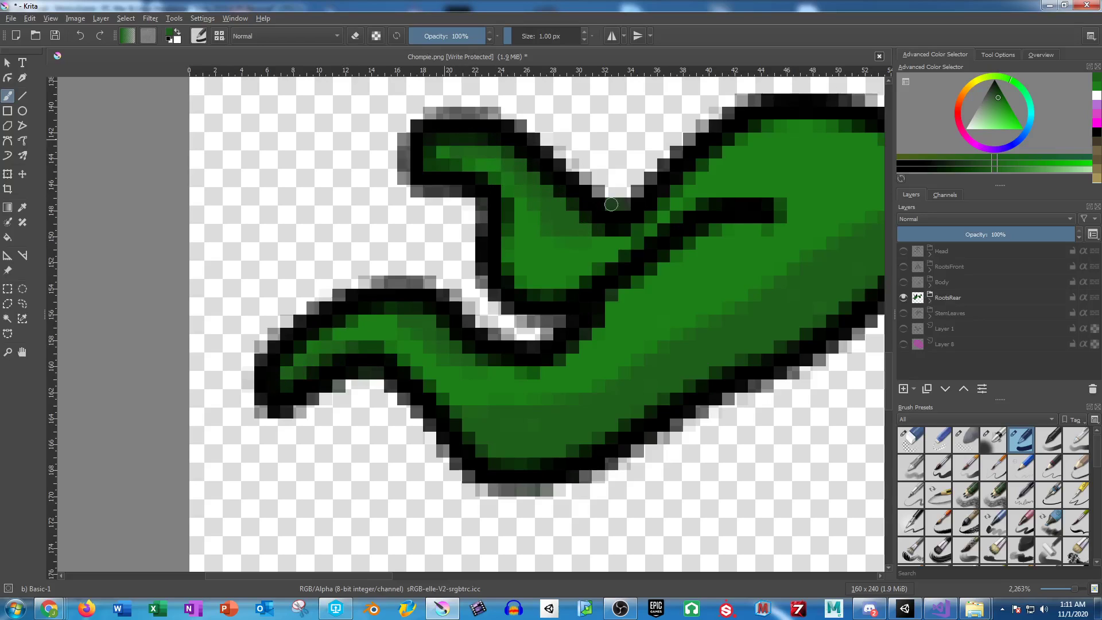
pyautogui.moveTo(737, 180); pyautogui.dragTo(573, 210)
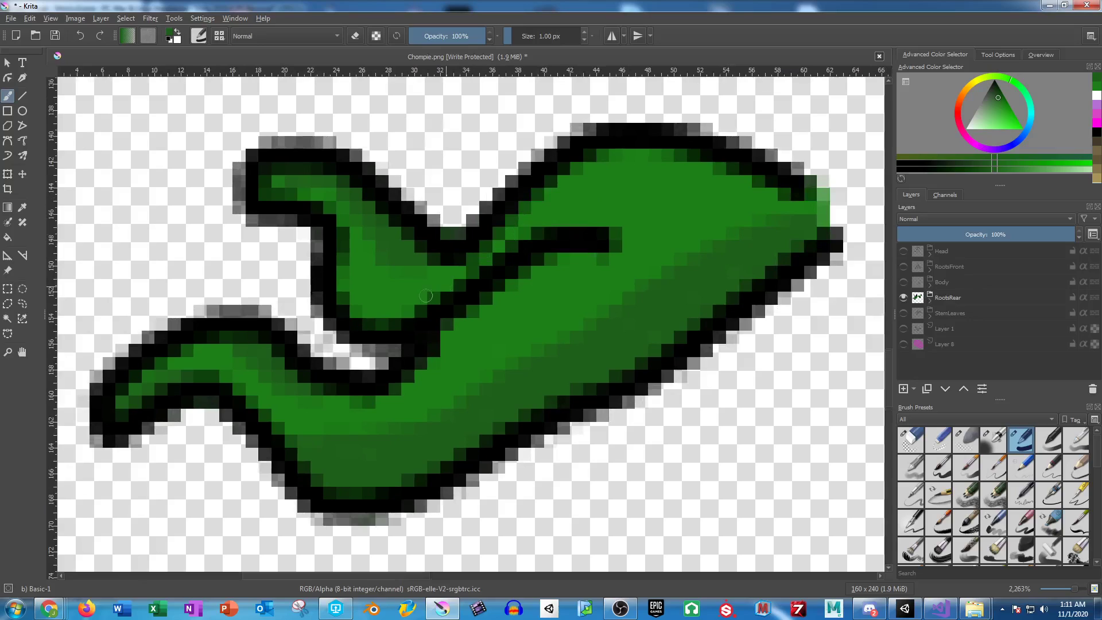
pyautogui.moveTo(383, 320)
pyautogui.mouseDown()
pyautogui.moveTo(457, 283)
pyautogui.moveTo(379, 321)
pyautogui.moveTo(373, 309)
pyautogui.moveTo(387, 310)
pyautogui.moveTo(353, 314)
pyautogui.moveTo(460, 267)
pyautogui.moveTo(487, 268)
pyautogui.mouseUp()
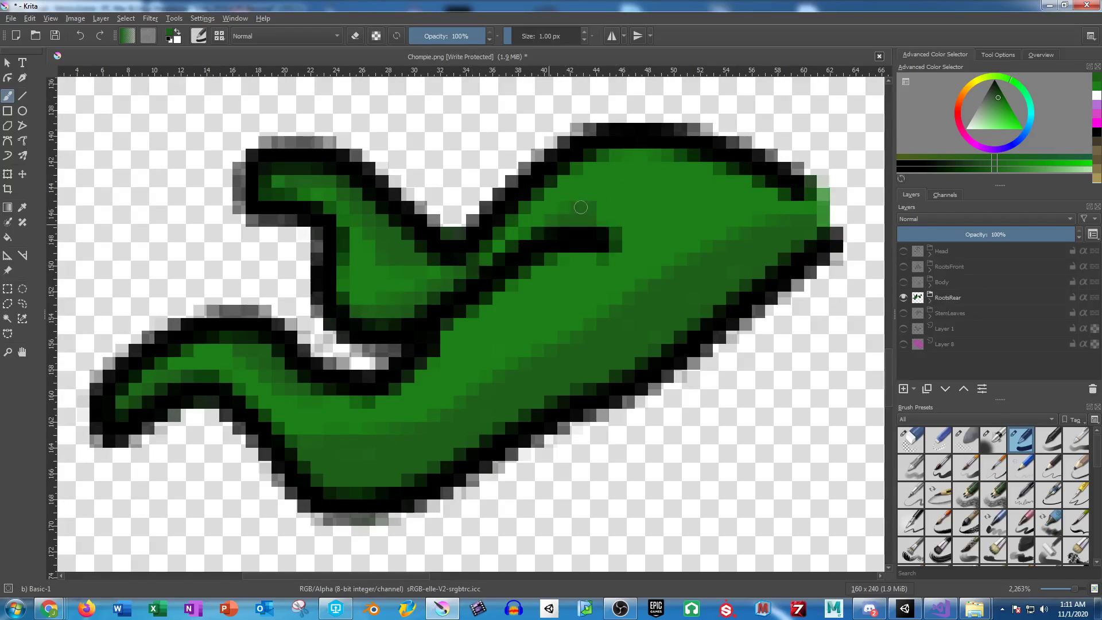
# Shade the area above the left rear root's crease line and widen the dark band along its underside.
pyautogui.moveTo(562, 217); pyautogui.dragTo(581, 210)
pyautogui.moveTo(718, 184); pyautogui.dragTo(558, 196)
pyautogui.moveTo(468, 221); pyautogui.dragTo(510, 206)
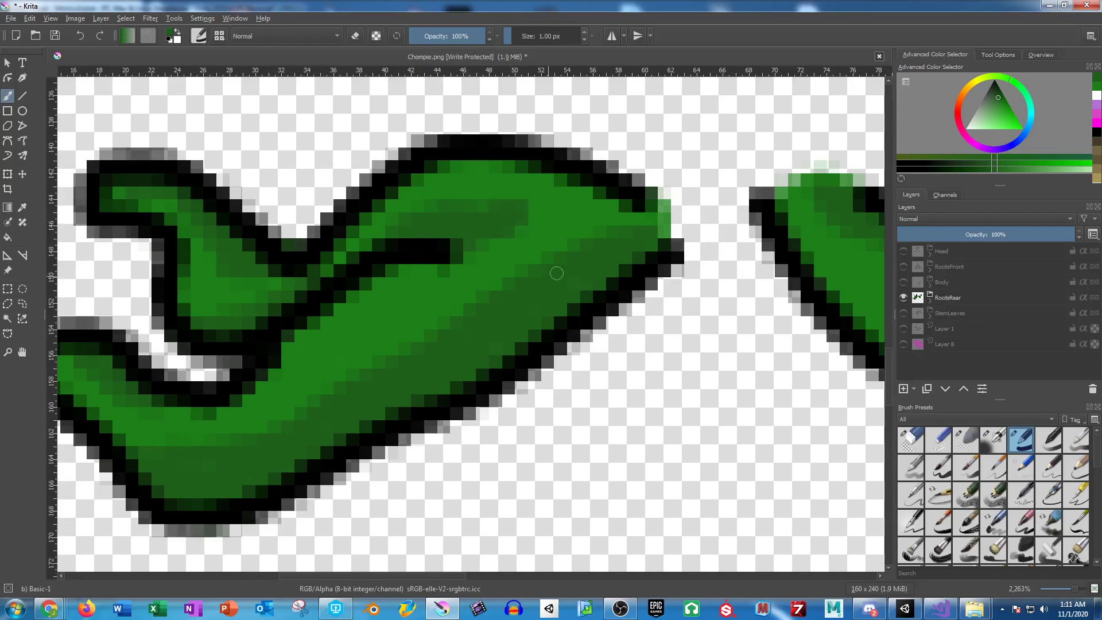
pyautogui.moveTo(466, 299)
pyautogui.mouseDown()
pyautogui.moveTo(406, 327)
pyautogui.moveTo(370, 376)
pyautogui.moveTo(442, 326)
pyautogui.moveTo(333, 391)
pyautogui.moveTo(385, 335)
pyautogui.mouseUp()
pyautogui.moveTo(651, 265); pyautogui.dragTo(551, 333)
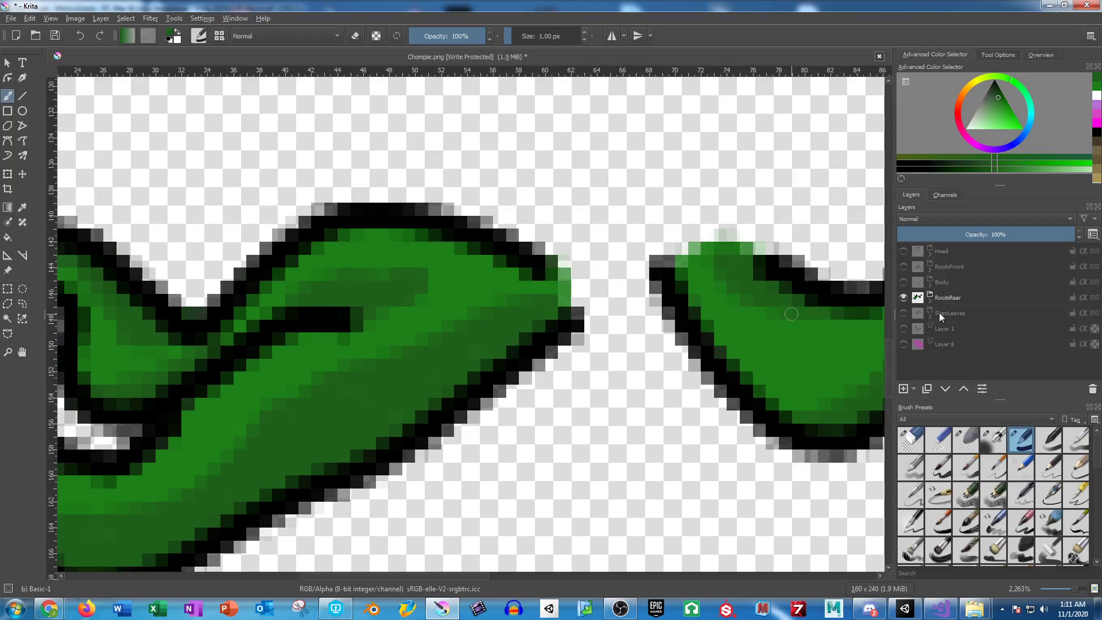
# Hide RootsRear, show and expand the Body group, and add a new layer directly above Layer 10.
pyautogui.click(904, 297)
pyautogui.click(904, 282)
pyautogui.click(930, 284)
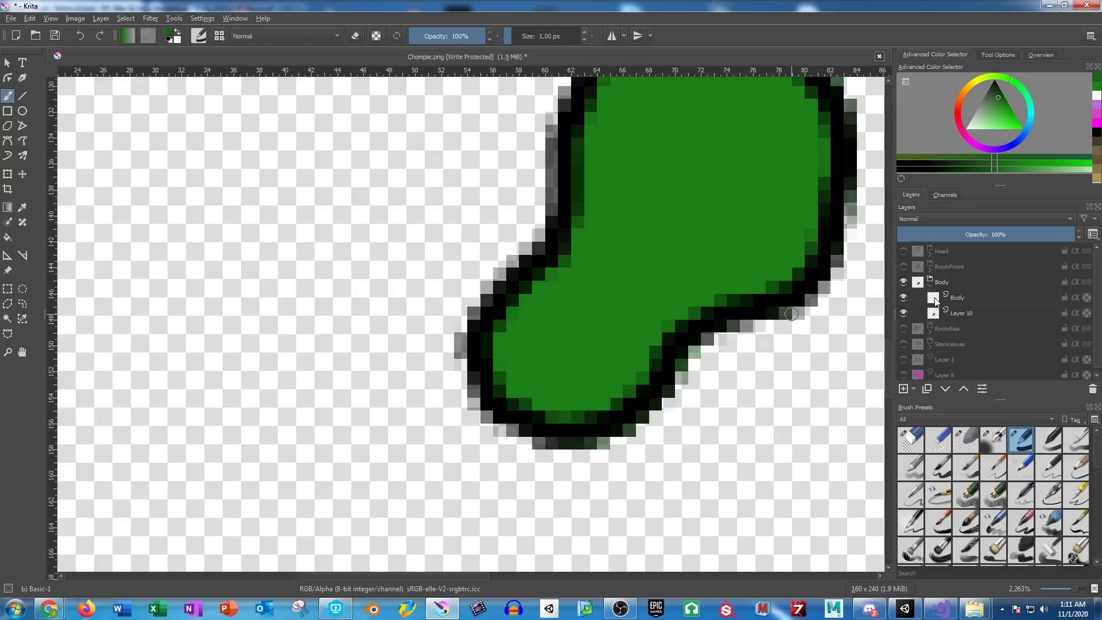
pyautogui.click(964, 314)
pyautogui.click(903, 390)
# Set the brush size to 3 px and shade the body's right side and lower edge in dark green.
pyautogui.moveTo(677, 269); pyautogui.dragTo(540, 345)
pyautogui.moveTo(675, 228); pyautogui.dragTo(670, 283)
pyautogui.moveTo(553, 129)
pyautogui.mouseDown()
pyautogui.moveTo(550, 227)
pyautogui.moveTo(501, 404)
pyautogui.moveTo(368, 508)
pyautogui.moveTo(425, 523)
pyautogui.moveTo(462, 499)
pyautogui.mouseUp()
pyautogui.click(534, 36)
pyautogui.moveTo(535, 36); pyautogui.dragTo(510, 36)
pyautogui.moveTo(645, 167)
pyautogui.mouseDown()
pyautogui.moveTo(586, 192)
pyautogui.moveTo(575, 152)
pyautogui.moveTo(662, 260)
pyautogui.moveTo(643, 368)
pyautogui.moveTo(587, 406)
pyautogui.moveTo(528, 417)
pyautogui.moveTo(475, 456)
pyautogui.mouseUp()
pyautogui.moveTo(534, 432)
pyautogui.mouseDown()
pyautogui.moveTo(451, 518)
pyautogui.moveTo(423, 523)
pyautogui.moveTo(556, 364)
pyautogui.moveTo(547, 255)
pyautogui.moveTo(576, 224)
pyautogui.moveTo(630, 250)
pyautogui.moveTo(631, 335)
pyautogui.moveTo(590, 349)
pyautogui.moveTo(582, 263)
pyautogui.mouseUp()
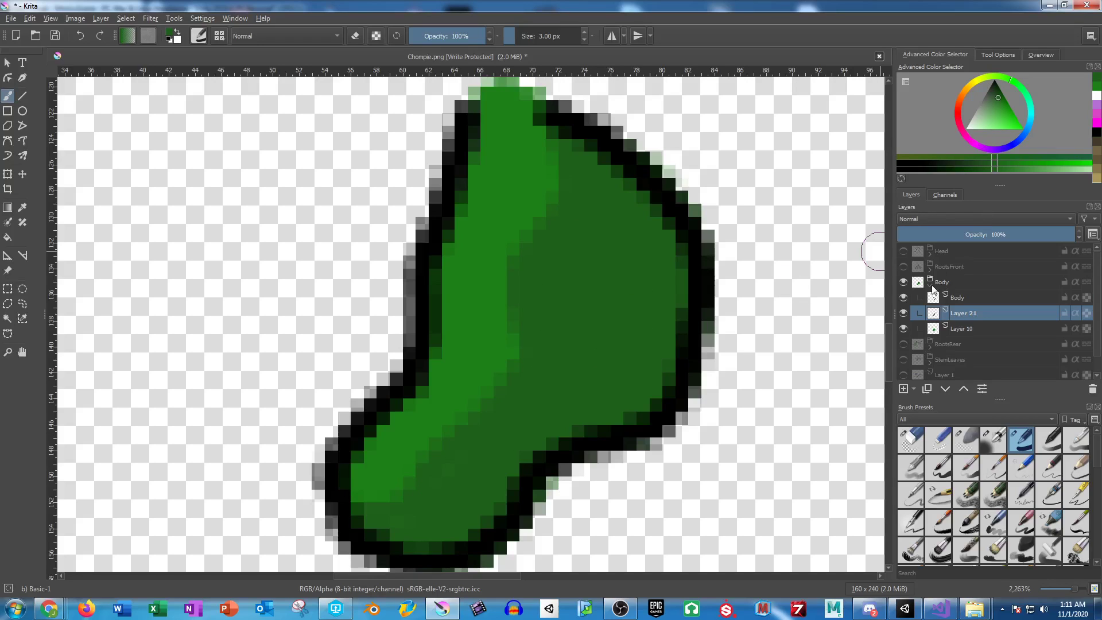
# Collapse and hide the Body group, and show the RootsFront group.
pyautogui.click(931, 281)
pyautogui.click(904, 266)
pyautogui.click(903, 282)
pyautogui.moveTo(500, 431)
pyautogui.mouseDown()
pyautogui.moveTo(422, 173)
pyautogui.moveTo(379, 150)
pyautogui.mouseUp()
pyautogui.moveTo(626, 274); pyautogui.dragTo(401, 259)
# Set the brush size to 1 px and add a new layer directly above Layer 11 in the RootsFront group.
pyautogui.rightClick(550, 42)
pyautogui.write('1')
pyautogui.press('Return')
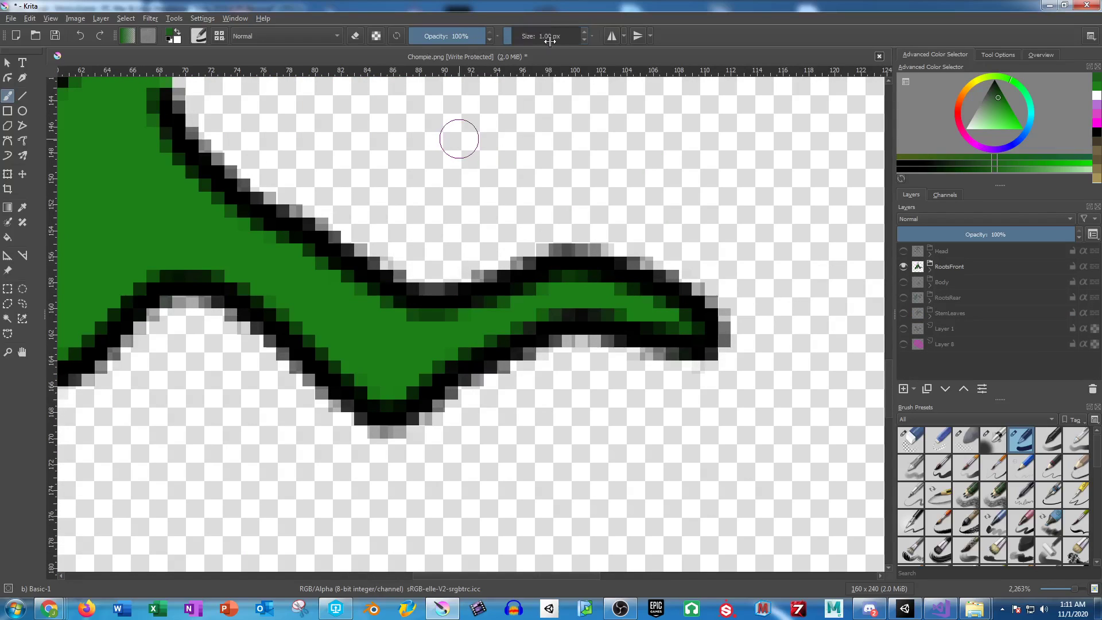
pyautogui.moveTo(262, 197); pyautogui.dragTo(333, 247)
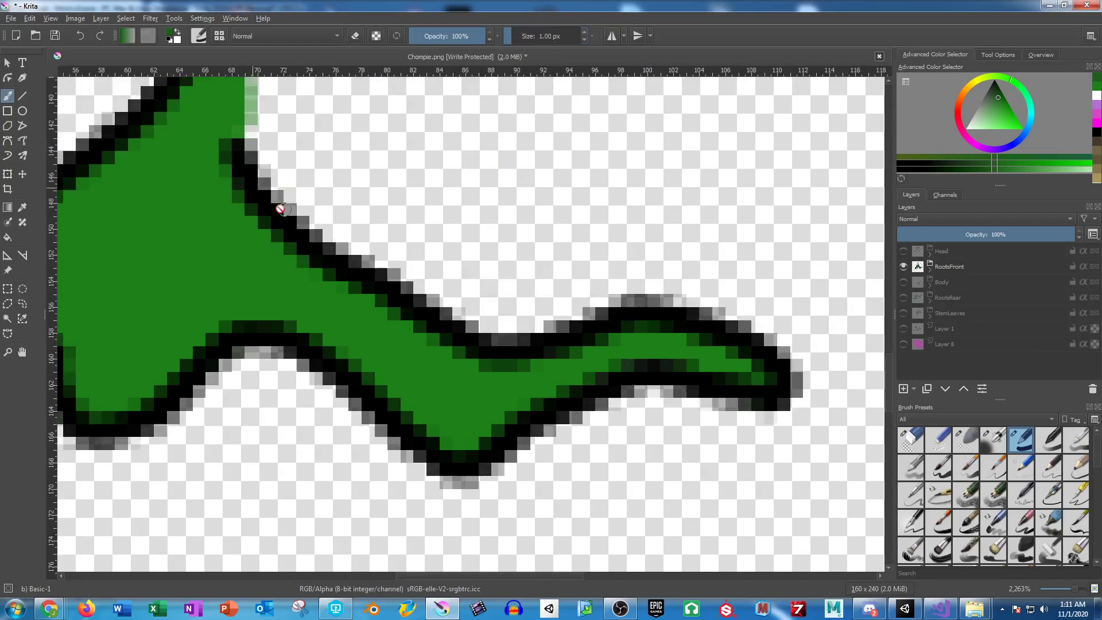
pyautogui.click(931, 270)
pyautogui.click(968, 300)
pyautogui.click(903, 388)
# Shade the upper edge of the right front root out to its tip, and its lower edge near the bend.
pyautogui.moveTo(227, 154)
pyautogui.mouseDown()
pyautogui.moveTo(267, 202)
pyautogui.moveTo(275, 253)
pyautogui.moveTo(359, 336)
pyautogui.moveTo(514, 407)
pyautogui.mouseUp()
pyautogui.moveTo(787, 423); pyautogui.dragTo(763, 408)
pyautogui.moveTo(651, 413)
pyautogui.mouseDown()
pyautogui.moveTo(605, 426)
pyautogui.moveTo(513, 488)
pyautogui.moveTo(549, 453)
pyautogui.moveTo(600, 432)
pyautogui.moveTo(481, 483)
pyautogui.mouseUp()
# Shade the lower right edge of the middle front root up to the arch beside the right root.
pyautogui.moveTo(299, 350); pyautogui.dragTo(627, 353)
pyautogui.moveTo(579, 382); pyautogui.dragTo(457, 451)
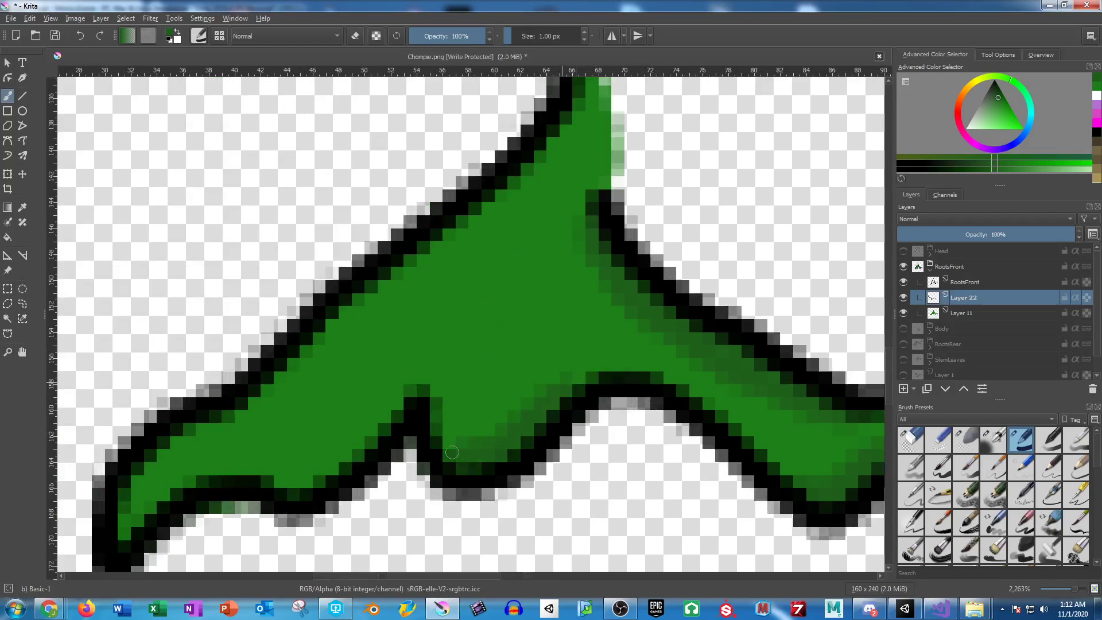
pyautogui.moveTo(609, 374)
pyautogui.mouseDown()
pyautogui.moveTo(547, 390)
pyautogui.moveTo(514, 435)
pyautogui.mouseUp()
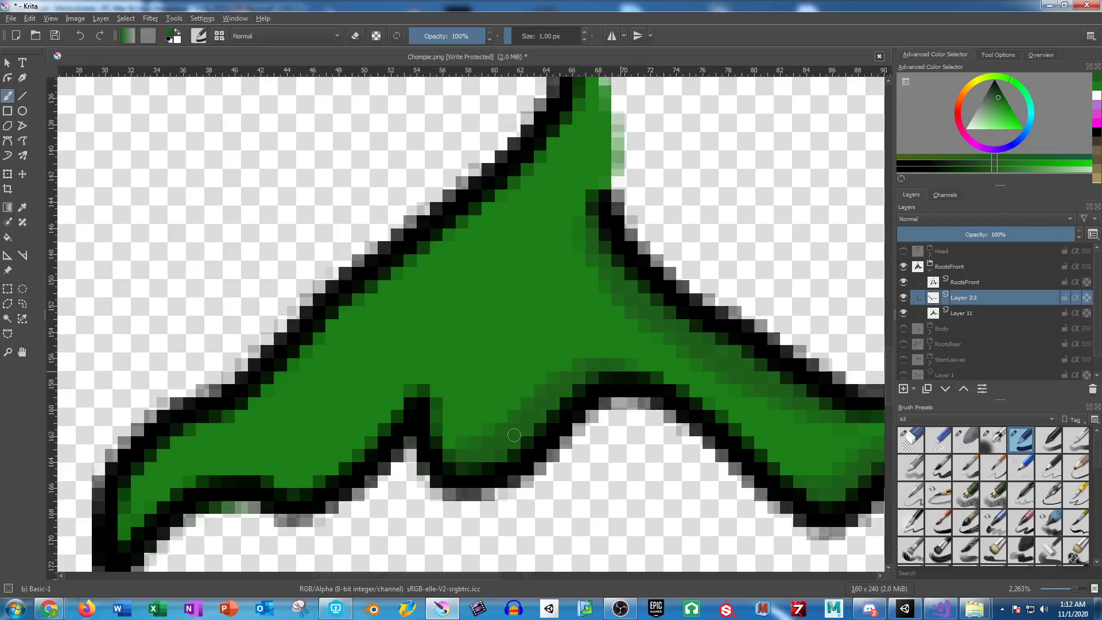
# Paint a diagonal dark green band between the left and middle front roots and shade the left root's lower edge.
pyautogui.moveTo(418, 397)
pyautogui.mouseDown()
pyautogui.moveTo(487, 300)
pyautogui.moveTo(395, 407)
pyautogui.moveTo(457, 325)
pyautogui.mouseUp()
pyautogui.moveTo(416, 365)
pyautogui.mouseDown()
pyautogui.moveTo(330, 457)
pyautogui.moveTo(275, 491)
pyautogui.moveTo(511, 247)
pyautogui.moveTo(494, 295)
pyautogui.mouseUp()
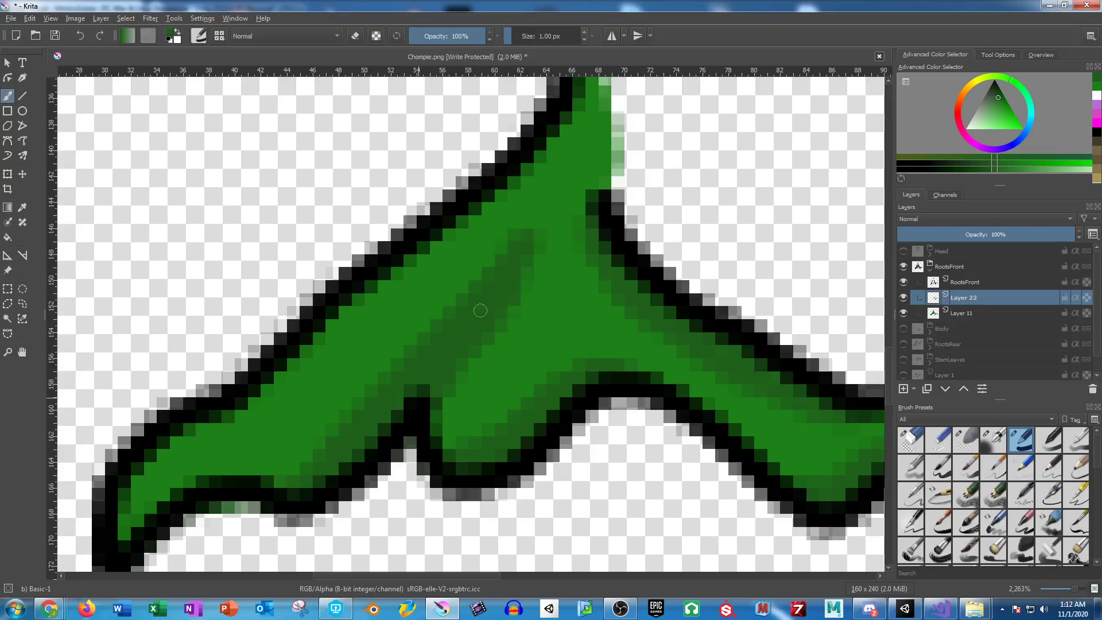
pyautogui.moveTo(349, 428)
pyautogui.mouseDown()
pyautogui.moveTo(287, 468)
pyautogui.moveTo(242, 467)
pyautogui.mouseUp()
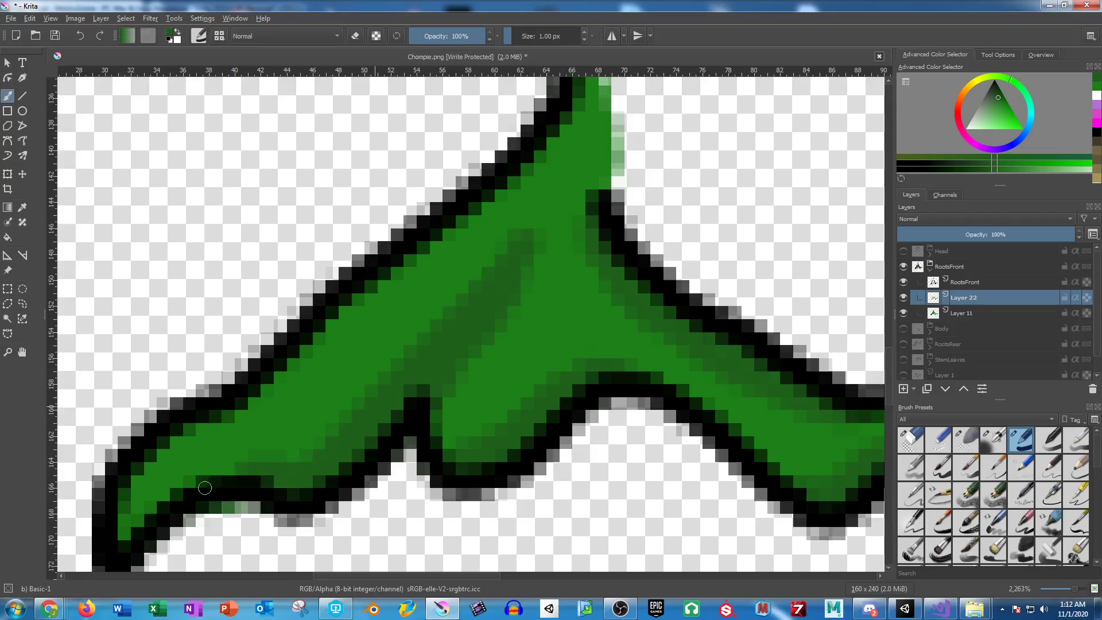
pyautogui.moveTo(454, 300); pyautogui.dragTo(290, 367)
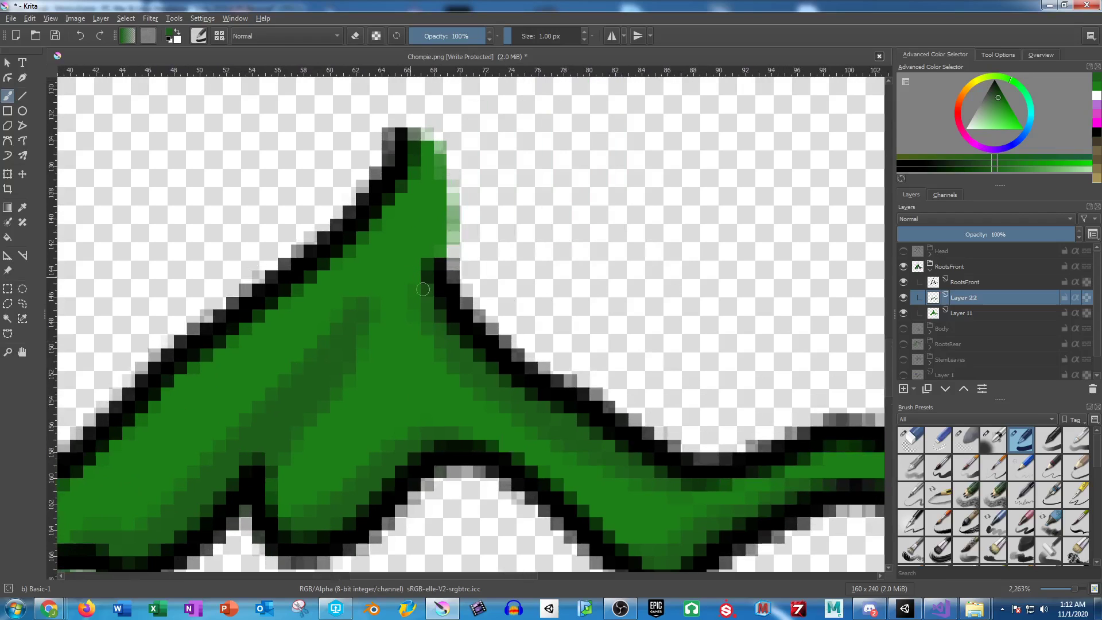
# Shade the middle front root with a dark green looped band between the diagonal band and its right edge.
pyautogui.moveTo(386, 370)
pyautogui.mouseDown()
pyautogui.moveTo(427, 385)
pyautogui.moveTo(382, 388)
pyautogui.moveTo(356, 414)
pyautogui.moveTo(332, 415)
pyautogui.moveTo(353, 417)
pyautogui.moveTo(305, 446)
pyautogui.moveTo(329, 470)
pyautogui.mouseUp()
pyautogui.moveTo(470, 349); pyautogui.dragTo(430, 260)
pyautogui.scroll(-2, 430, 260)
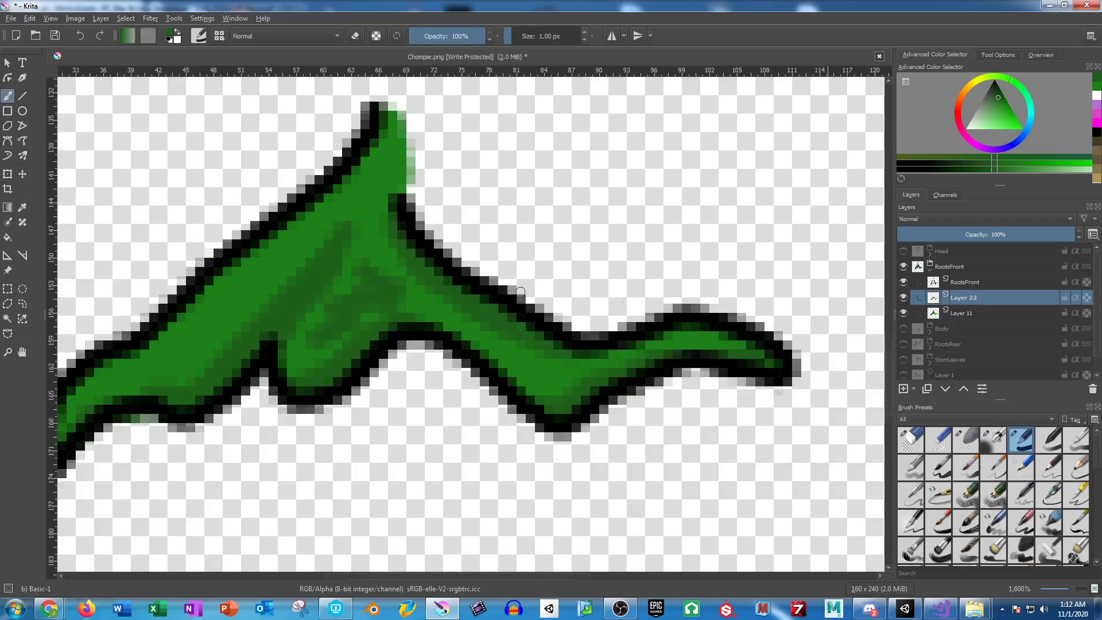
pyautogui.moveTo(597, 244); pyautogui.dragTo(553, 347)
# Collapse and hide the RootsFront group, show the Head group and add a new layer directly above Layer 12.
pyautogui.click(929, 266)
pyautogui.click(904, 266)
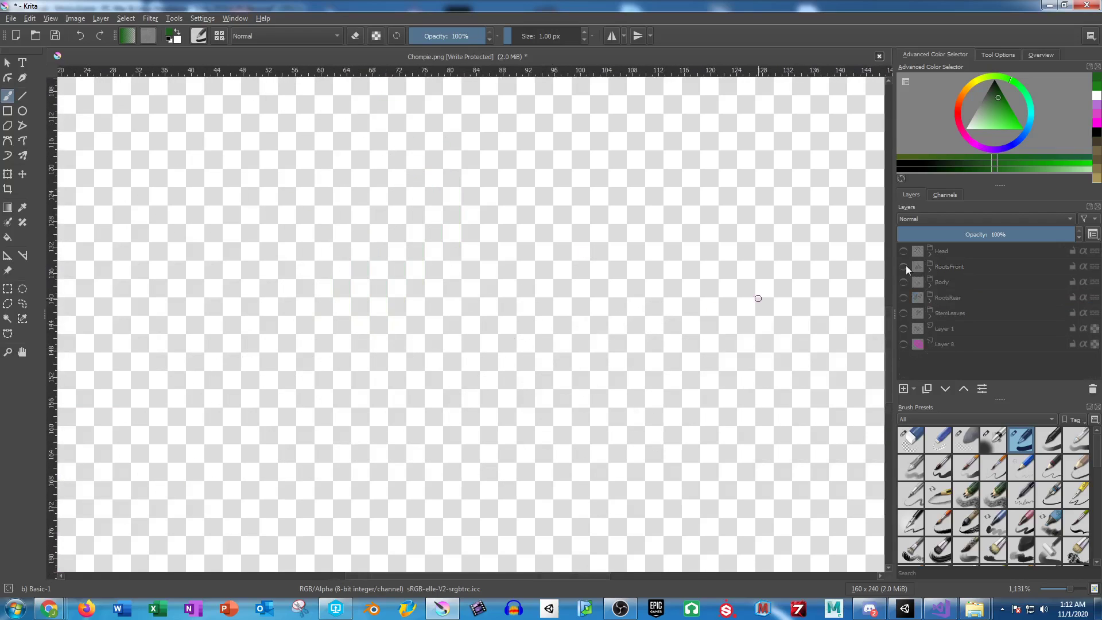
pyautogui.click(903, 251)
pyautogui.click(930, 256)
pyautogui.click(965, 283)
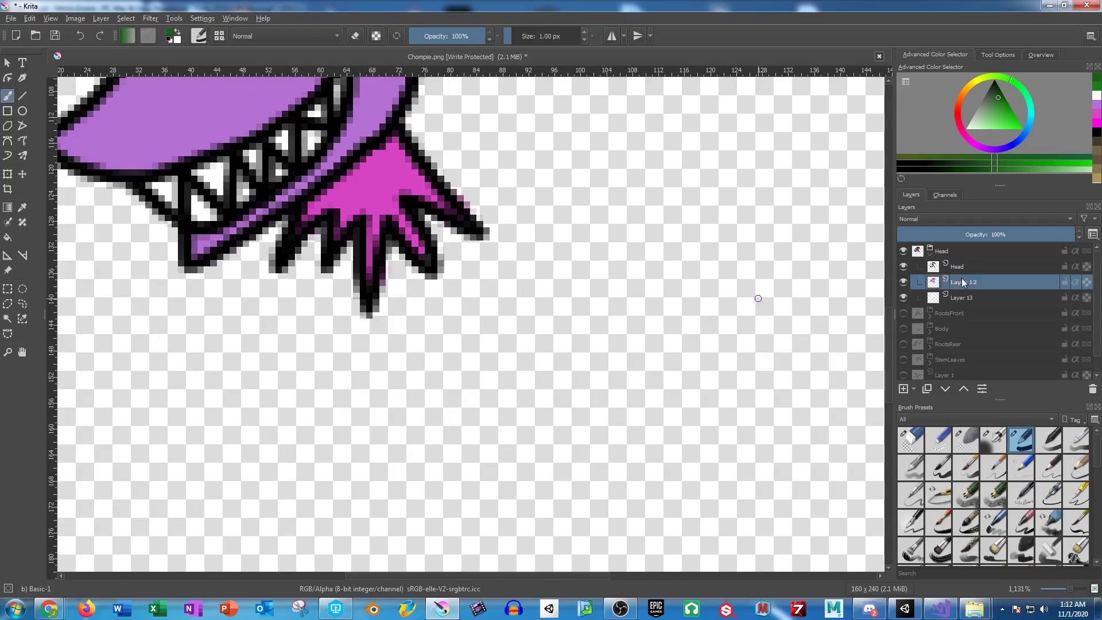
pyautogui.click(904, 389)
pyautogui.moveTo(494, 172); pyautogui.dragTo(570, 427)
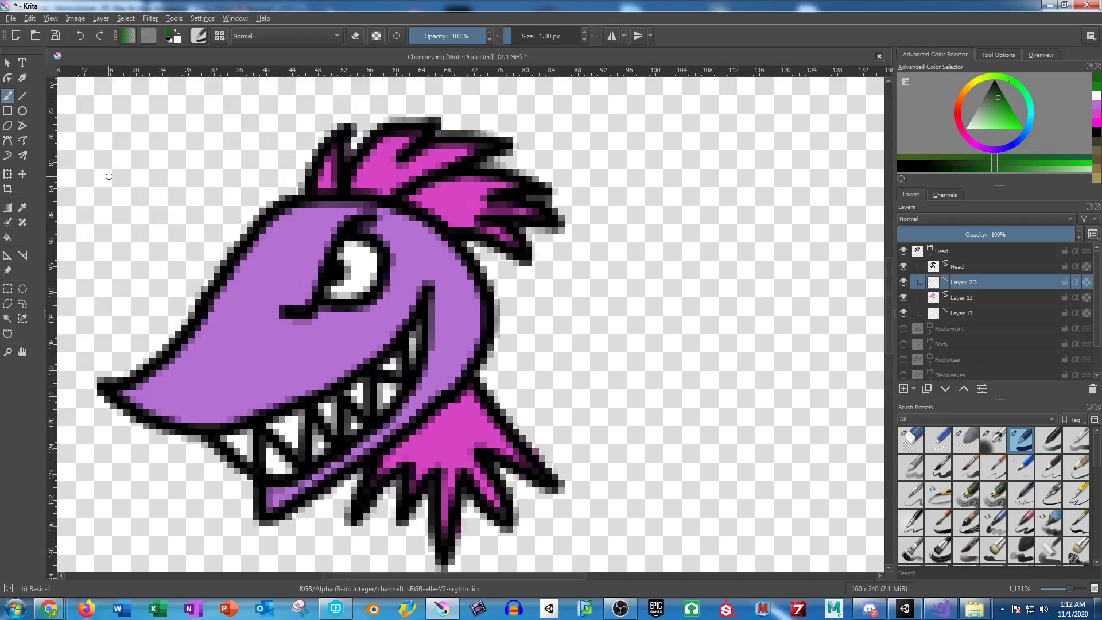
# Sample the head's purple and choose a darker shade of it for the brush.
pyautogui.click(23, 207)
pyautogui.click(249, 320)
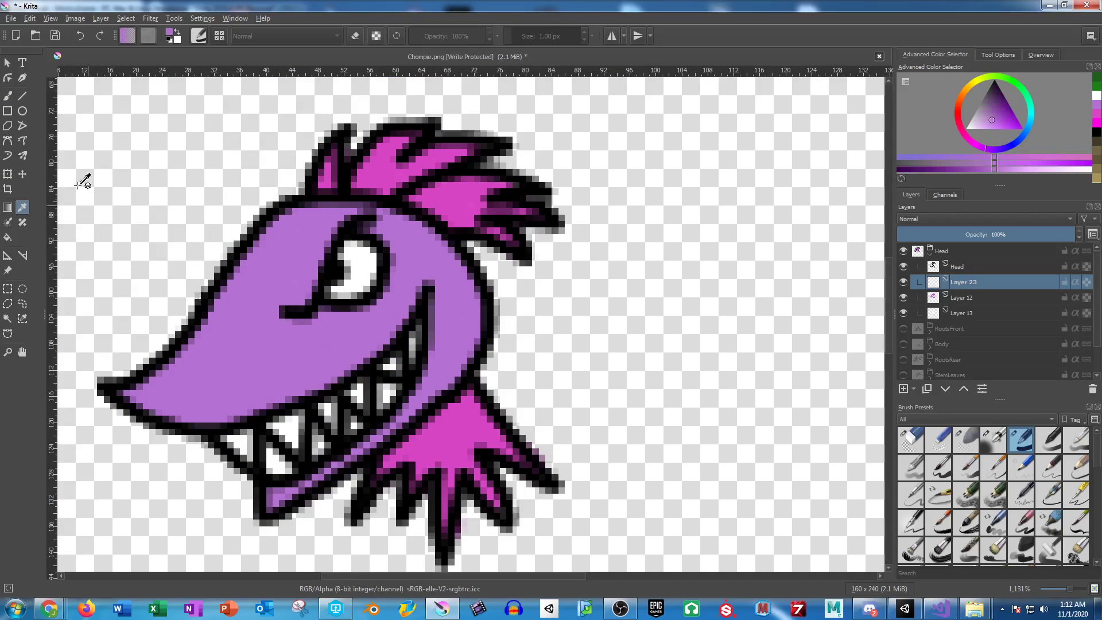
pyautogui.click(8, 96)
pyautogui.click(994, 107)
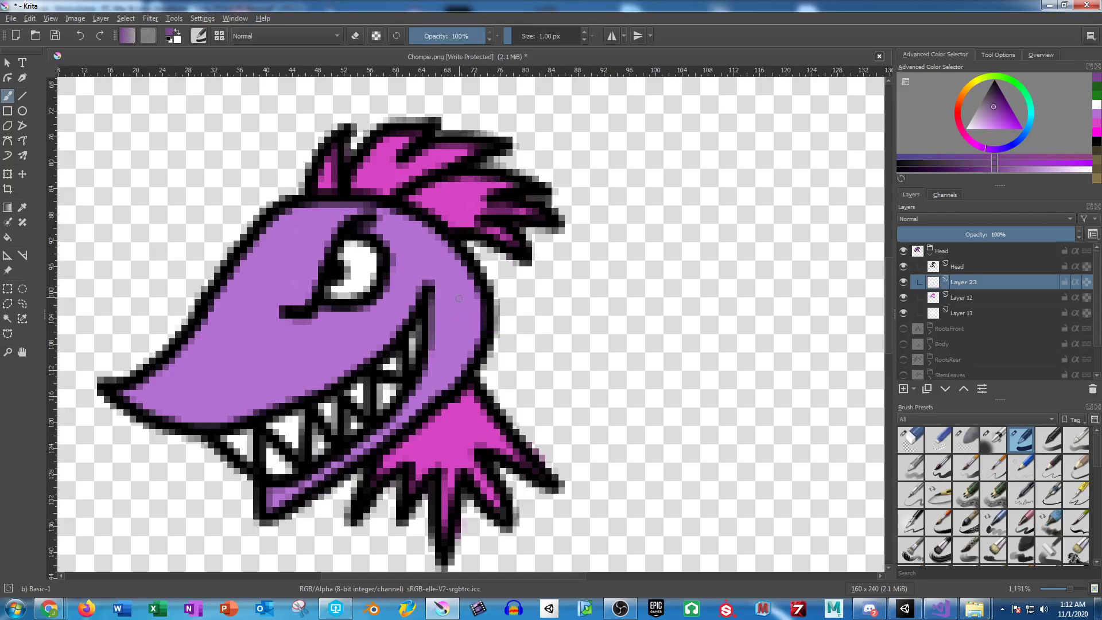
# Paint a curved purple shading band from below the eye up behind it, plus a short crease above the mouth corner.
pyautogui.scroll(3, 401, 255)
pyautogui.moveTo(376, 204)
pyautogui.mouseDown()
pyautogui.moveTo(400, 230)
pyautogui.moveTo(419, 213)
pyautogui.moveTo(491, 278)
pyautogui.moveTo(640, 244)
pyautogui.mouseUp()
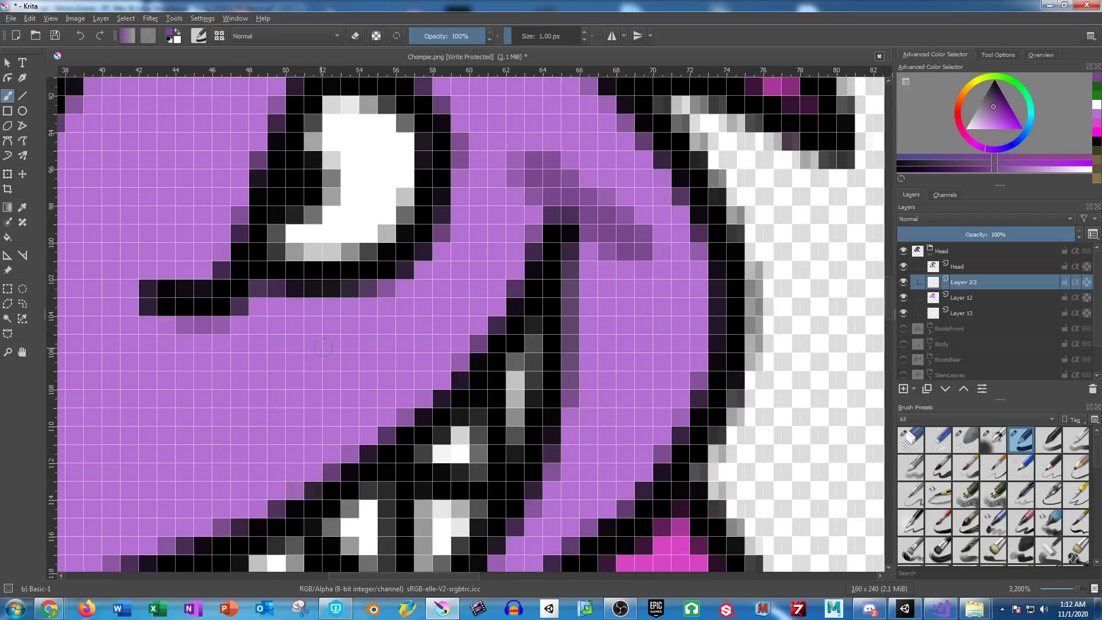
pyautogui.moveTo(248, 341)
pyautogui.mouseDown()
pyautogui.moveTo(236, 381)
pyautogui.moveTo(257, 391)
pyautogui.moveTo(351, 332)
pyautogui.moveTo(501, 165)
pyautogui.moveTo(576, 119)
pyautogui.mouseUp()
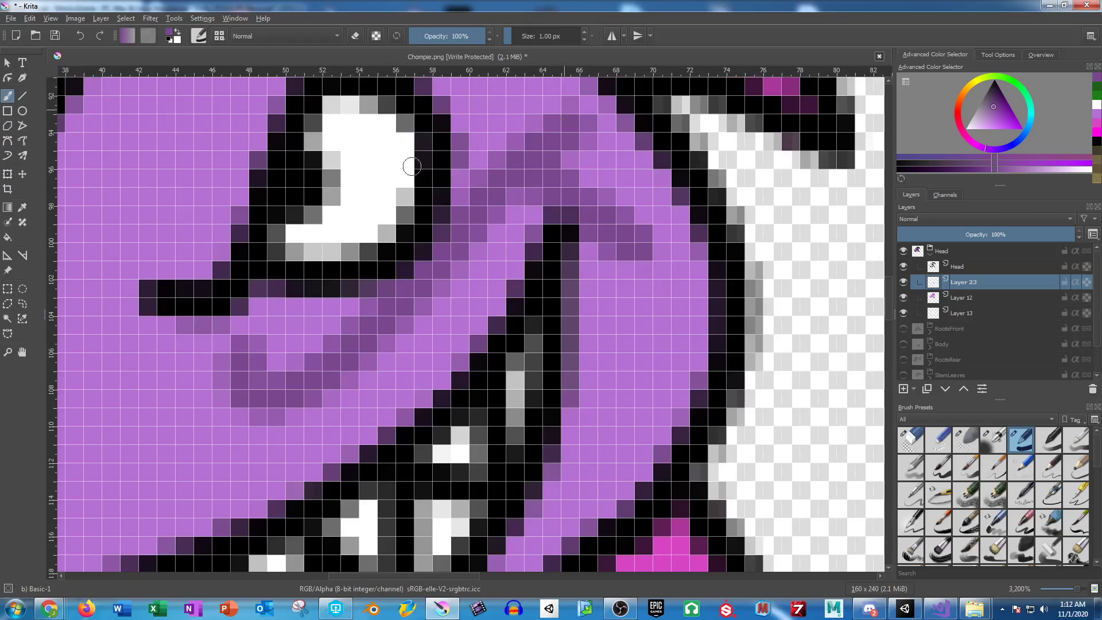
# Paint a curved purple band on the forehead in front of the eye and a nostril spot near the snout tip.
pyautogui.moveTo(328, 167); pyautogui.dragTo(443, 251)
pyautogui.moveTo(232, 344)
pyautogui.mouseDown()
pyautogui.moveTo(219, 320)
pyautogui.moveTo(273, 169)
pyautogui.moveTo(318, 138)
pyautogui.mouseUp()
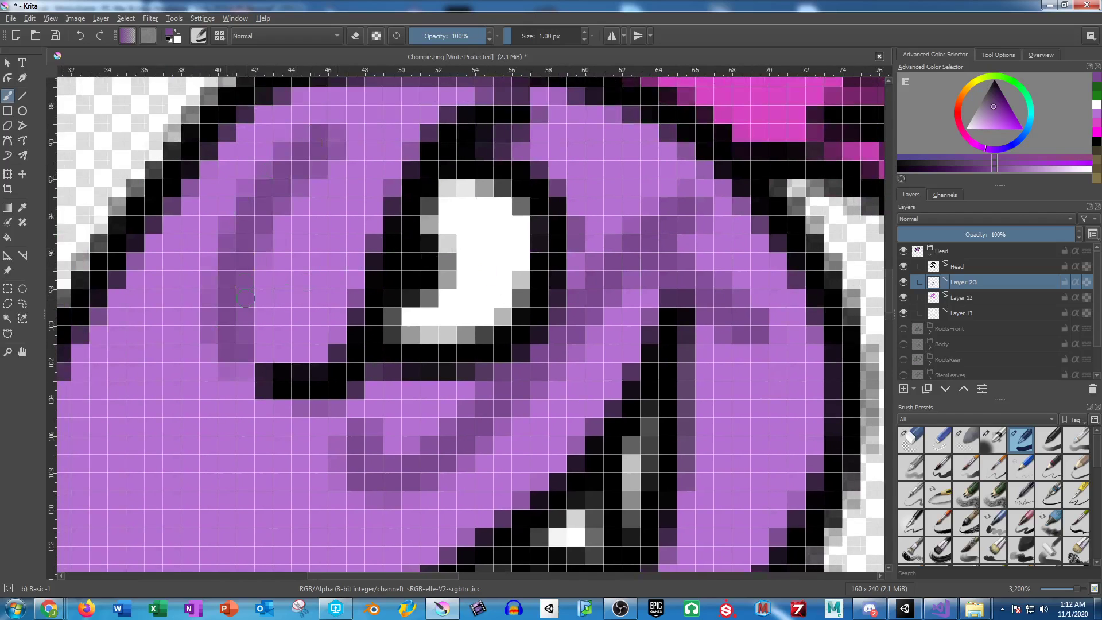
pyautogui.moveTo(295, 247)
pyautogui.mouseDown()
pyautogui.moveTo(492, 161)
pyautogui.moveTo(639, 114)
pyautogui.mouseUp()
pyautogui.moveTo(369, 354); pyautogui.dragTo(417, 307)
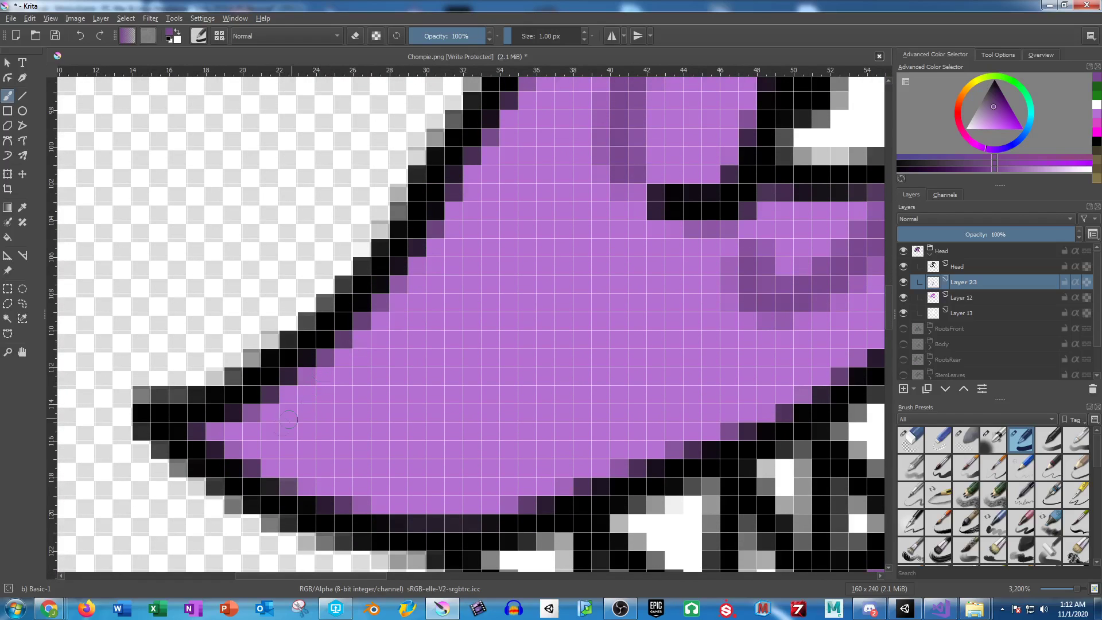
pyautogui.moveTo(292, 450); pyautogui.dragTo(305, 407)
pyautogui.scroll(-5, 305, 408)
pyautogui.scroll(2, 613, 308)
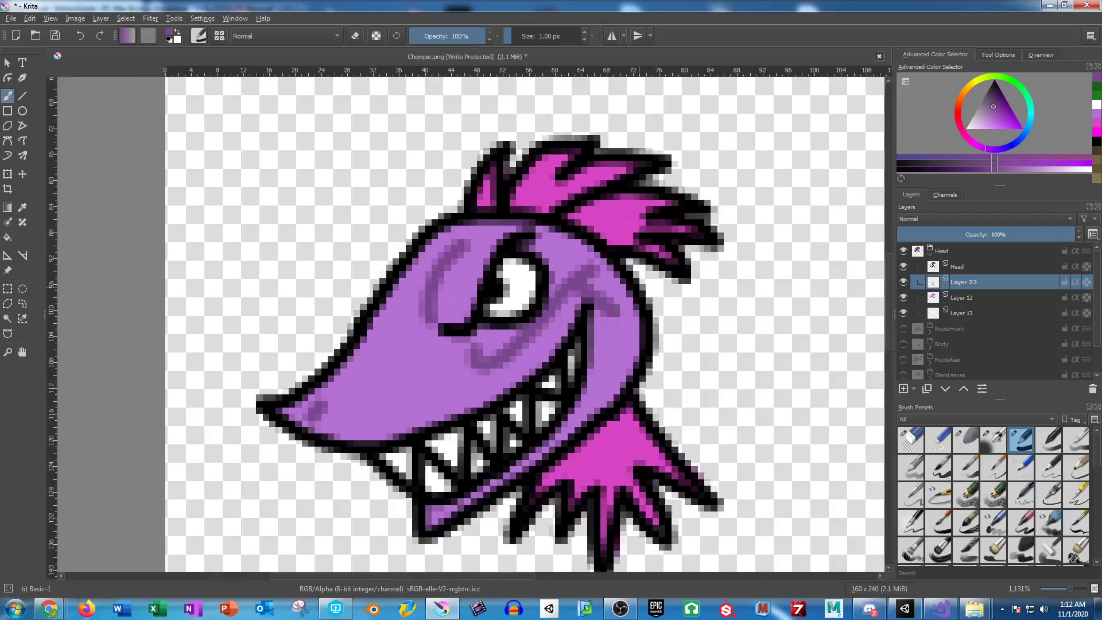
# Choose a still darker purple and shade the cheek behind the mouth corner and along the lower jaw.
pyautogui.click(994, 97)
pyautogui.scroll(4, 480, 211)
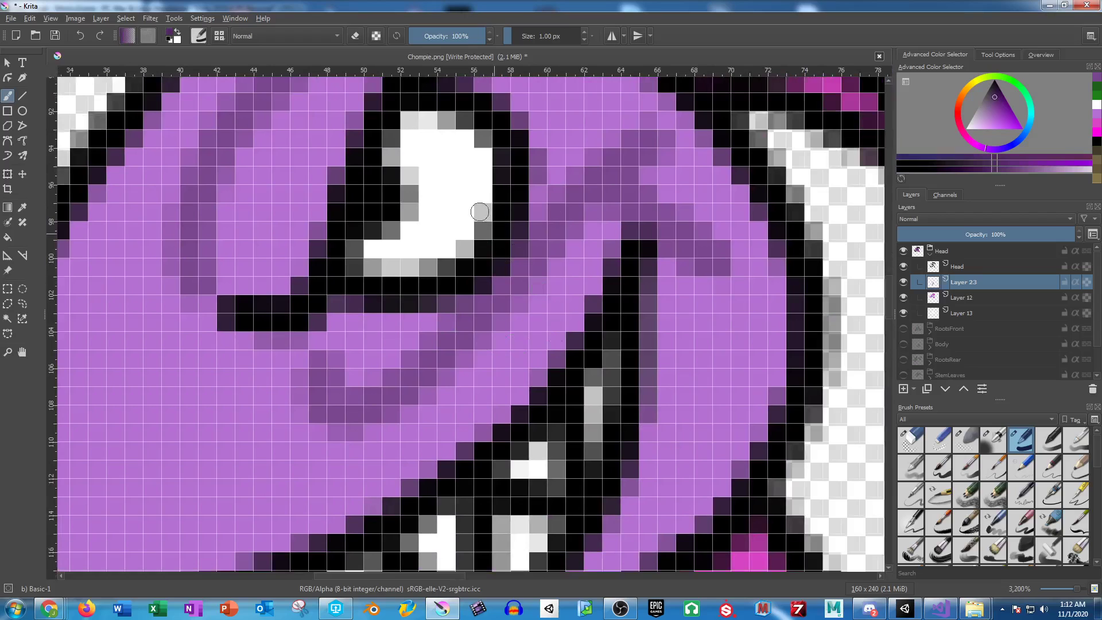
pyautogui.moveTo(650, 180)
pyautogui.mouseDown()
pyautogui.moveTo(724, 195)
pyautogui.moveTo(697, 182)
pyautogui.moveTo(746, 258)
pyautogui.moveTo(757, 246)
pyautogui.mouseUp()
pyautogui.moveTo(698, 347); pyautogui.dragTo(686, 220)
pyautogui.moveTo(655, 156)
pyautogui.mouseDown()
pyautogui.moveTo(640, 295)
pyautogui.moveTo(677, 206)
pyautogui.moveTo(660, 281)
pyautogui.moveTo(623, 346)
pyautogui.moveTo(627, 366)
pyautogui.mouseUp()
pyautogui.moveTo(623, 362)
pyautogui.mouseDown()
pyautogui.moveTo(728, 216)
pyautogui.moveTo(678, 283)
pyautogui.moveTo(438, 468)
pyautogui.moveTo(272, 531)
pyautogui.mouseUp()
pyautogui.scroll(-2, 649, 282)
pyautogui.moveTo(628, 218); pyautogui.dragTo(599, 367)
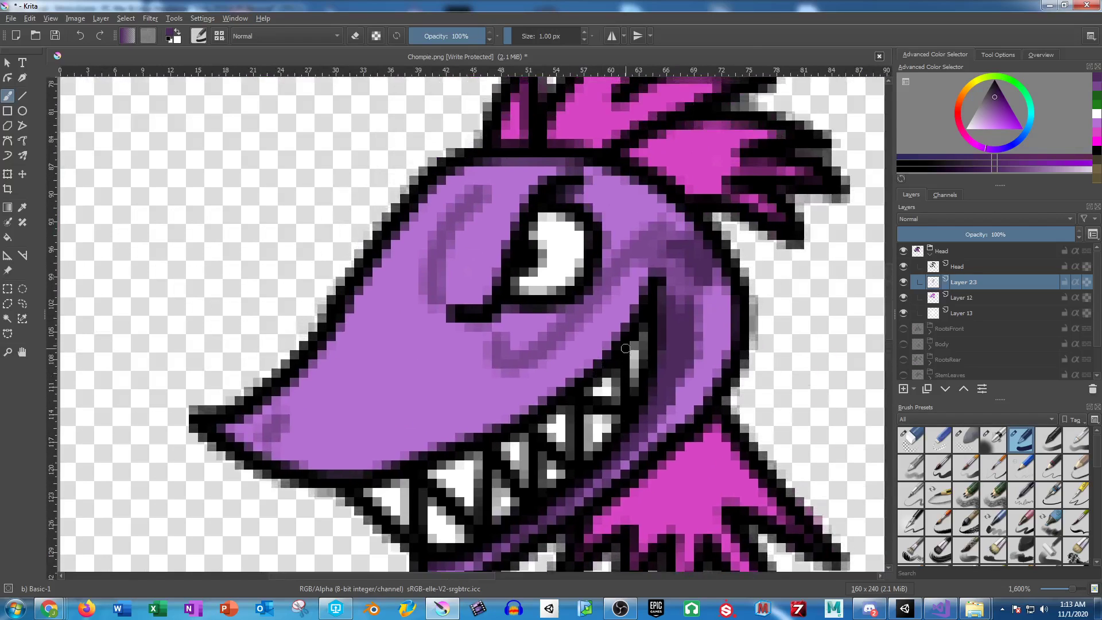
# Shade the area beneath the eye and the back of the head up to the crown with the darker purple.
pyautogui.scroll(2, 608, 363)
pyautogui.moveTo(396, 278)
pyautogui.mouseDown()
pyautogui.moveTo(401, 316)
pyautogui.moveTo(455, 288)
pyautogui.moveTo(494, 299)
pyautogui.mouseUp()
pyautogui.moveTo(610, 180); pyautogui.dragTo(589, 319)
pyautogui.moveTo(538, 141)
pyautogui.mouseDown()
pyautogui.moveTo(684, 218)
pyautogui.moveTo(631, 221)
pyautogui.moveTo(603, 212)
pyautogui.moveTo(552, 167)
pyautogui.moveTo(448, 149)
pyautogui.mouseUp()
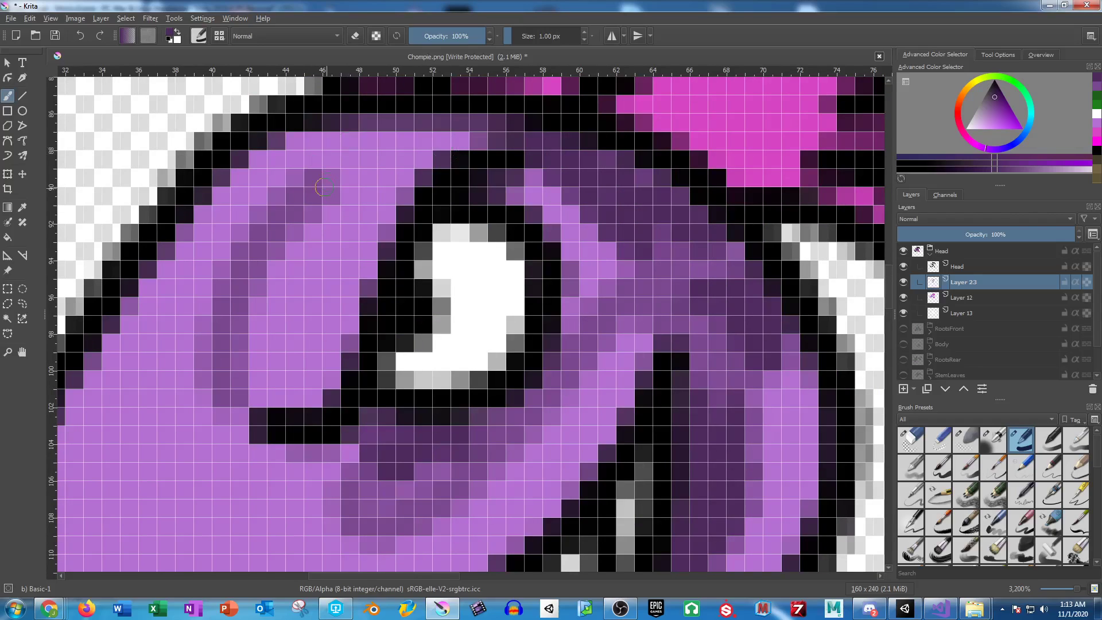
# Deepen the forehead band and shade along the front edge of the eye with the darker purple.
pyautogui.moveTo(299, 391)
pyautogui.mouseDown()
pyautogui.moveTo(368, 221)
pyautogui.moveTo(441, 148)
pyautogui.mouseUp()
pyautogui.moveTo(373, 211); pyautogui.dragTo(322, 384)
pyautogui.moveTo(295, 178)
pyautogui.mouseDown()
pyautogui.moveTo(399, 179)
pyautogui.moveTo(517, 118)
pyautogui.moveTo(413, 173)
pyautogui.moveTo(366, 240)
pyautogui.moveTo(346, 320)
pyautogui.moveTo(353, 363)
pyautogui.mouseUp()
pyautogui.scroll(-2, 484, 293)
pyautogui.moveTo(612, 323); pyautogui.dragTo(821, 185)
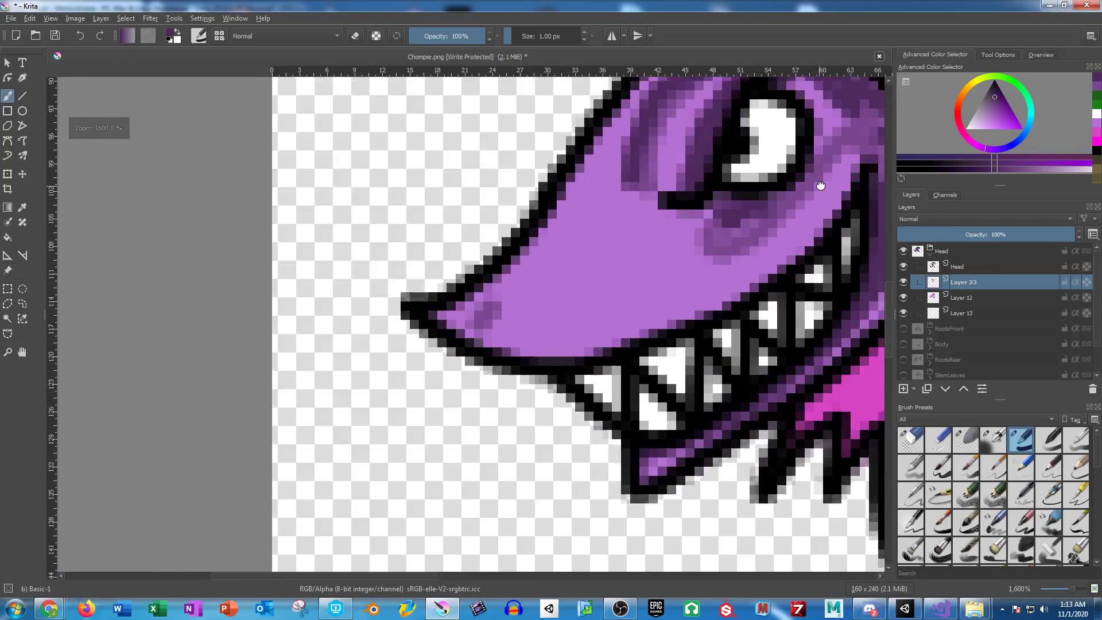
# Darken the centre of the nostril spot near the snout tip.
pyautogui.scroll(2, 543, 310)
pyautogui.moveTo(439, 311); pyautogui.dragTo(459, 341)
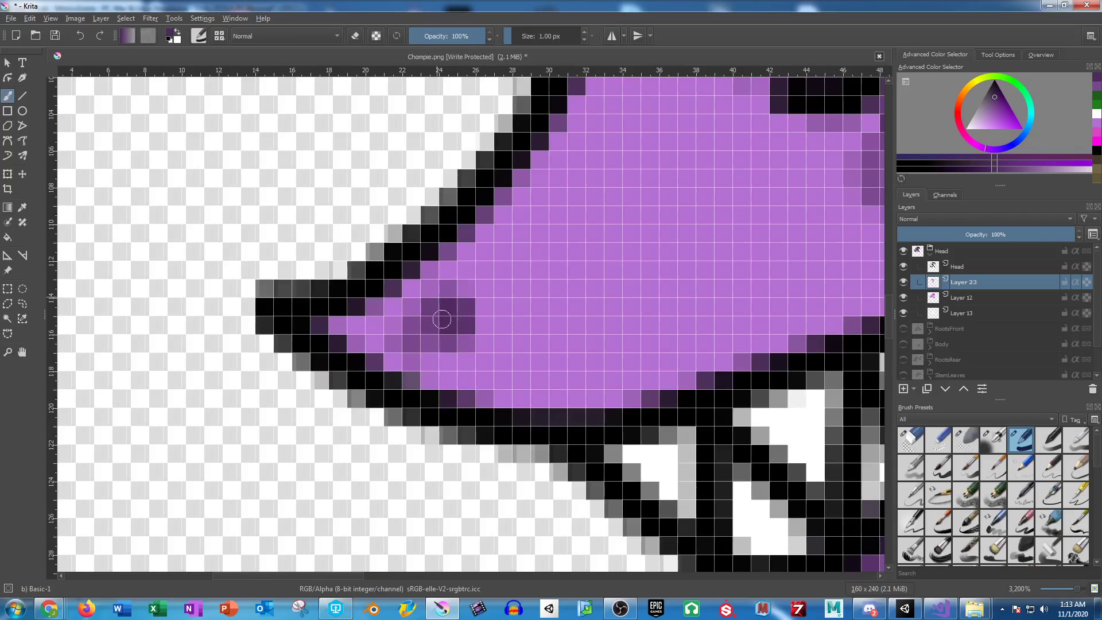
pyautogui.scroll(-4, 673, 231)
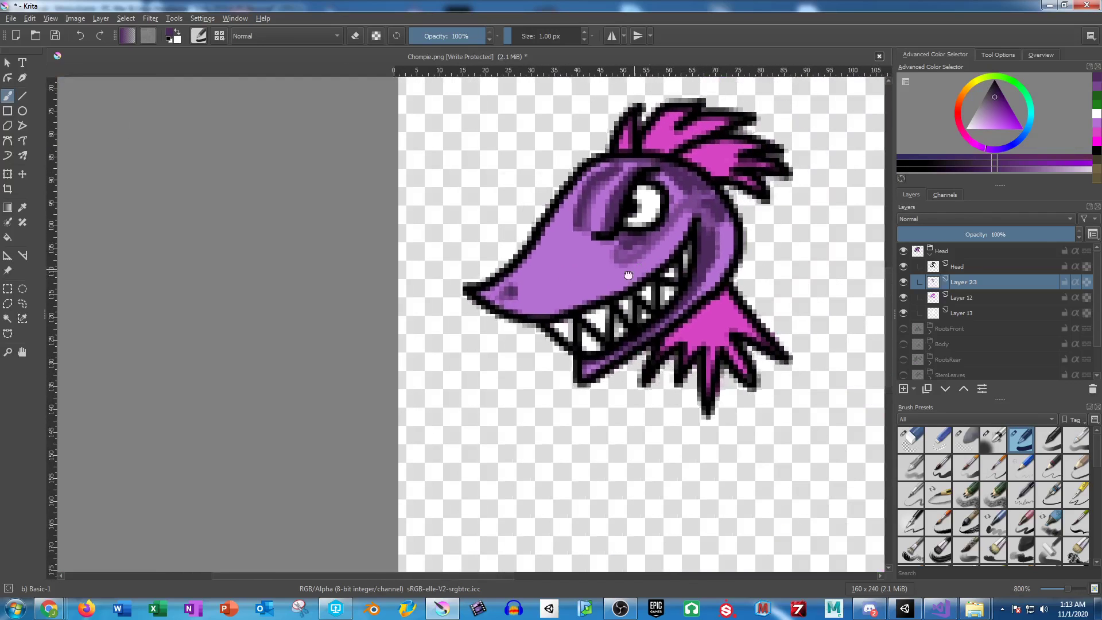
pyautogui.scroll(4, 561, 291)
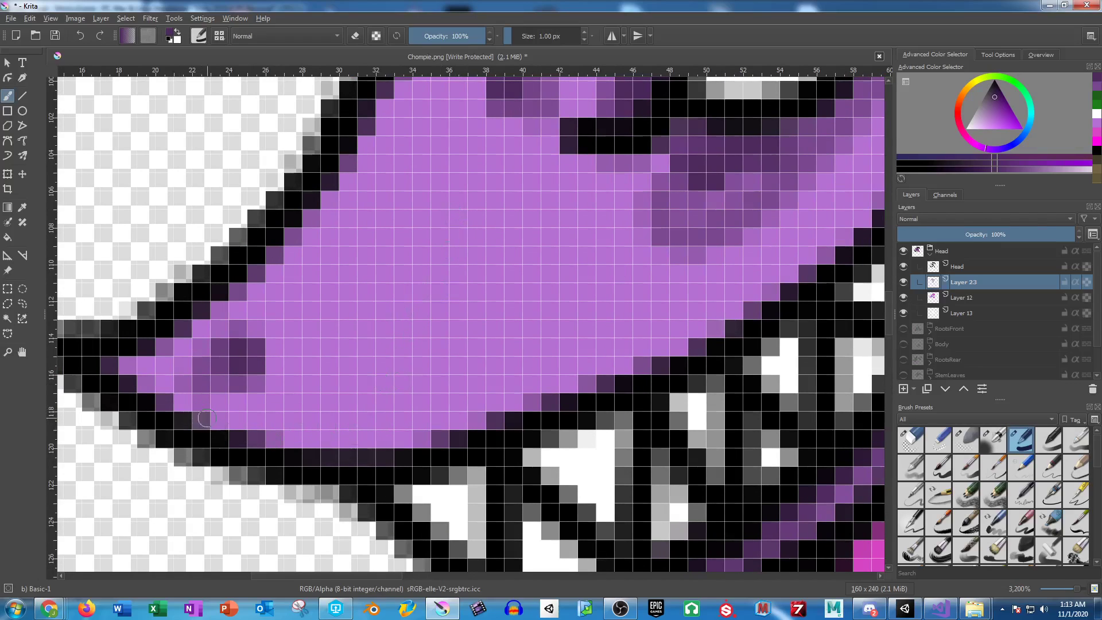
# Shade the upper lip with dark purple along the edge above the teeth up to the mouth corner.
pyautogui.moveTo(435, 433)
pyautogui.mouseDown()
pyautogui.moveTo(728, 291)
pyautogui.moveTo(884, 187)
pyautogui.mouseUp()
pyautogui.moveTo(791, 222)
pyautogui.mouseDown()
pyautogui.moveTo(708, 273)
pyautogui.moveTo(545, 339)
pyautogui.mouseUp()
pyautogui.moveTo(615, 315)
pyautogui.mouseDown()
pyautogui.moveTo(709, 207)
pyautogui.moveTo(687, 227)
pyautogui.mouseUp()
pyautogui.scroll(-4, 644, 316)
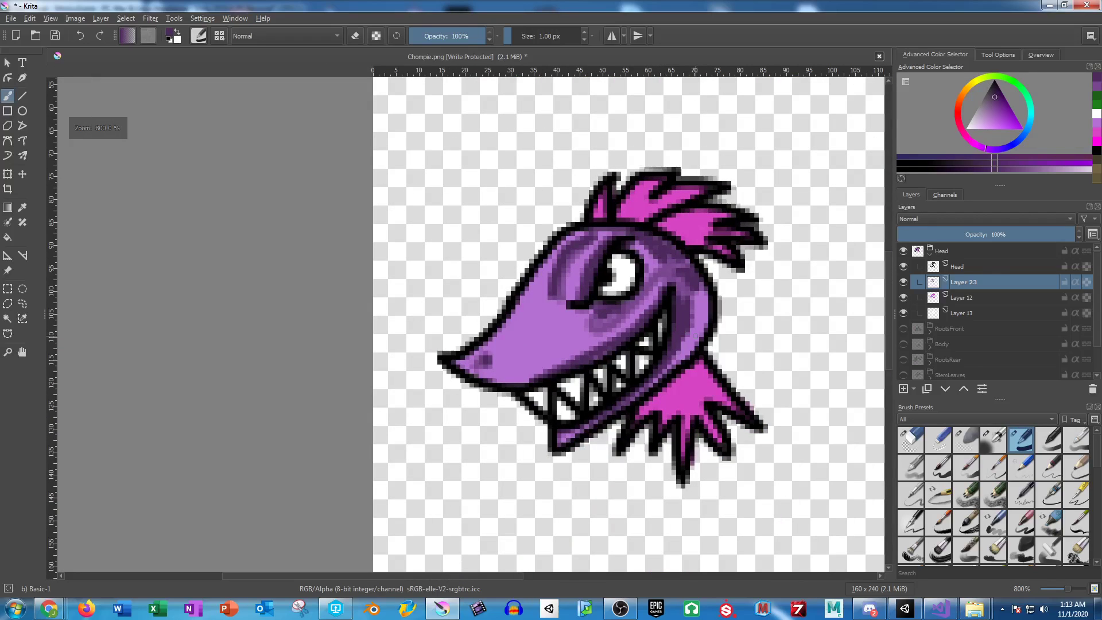
pyautogui.scroll(3, 631, 350)
pyautogui.moveTo(556, 349); pyautogui.dragTo(505, 379)
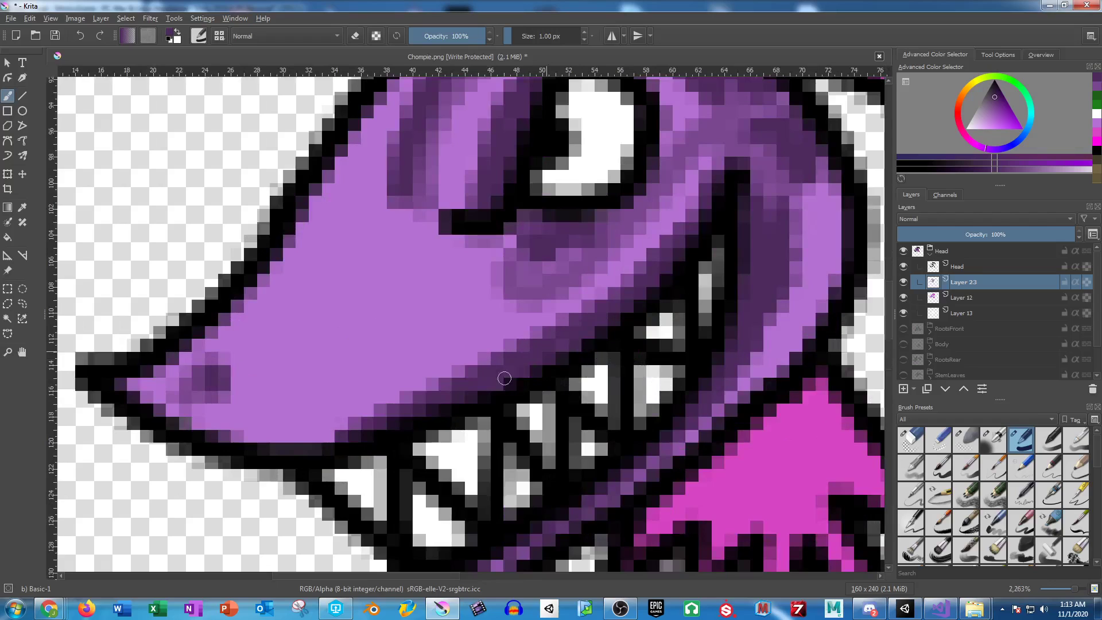
pyautogui.scroll(-4, 629, 325)
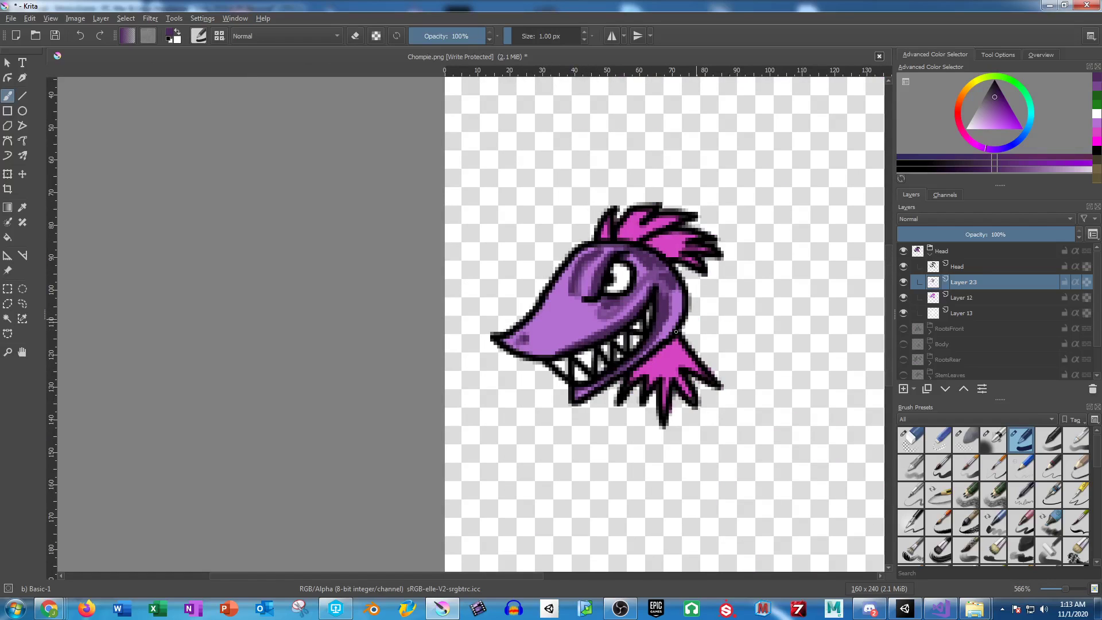
# Paint a dark purple patch on the middle of the snout and border its upper edge with the lighter shading purple.
pyautogui.scroll(5, 588, 332)
pyautogui.moveTo(372, 265)
pyautogui.mouseDown()
pyautogui.moveTo(367, 287)
pyautogui.moveTo(454, 313)
pyautogui.moveTo(364, 270)
pyautogui.moveTo(471, 300)
pyautogui.moveTo(370, 249)
pyautogui.moveTo(520, 318)
pyautogui.moveTo(338, 229)
pyautogui.moveTo(521, 342)
pyautogui.mouseUp()
pyautogui.click(1097, 87)
pyautogui.moveTo(372, 226)
pyautogui.mouseDown()
pyautogui.moveTo(505, 305)
pyautogui.moveTo(447, 229)
pyautogui.moveTo(469, 229)
pyautogui.mouseUp()
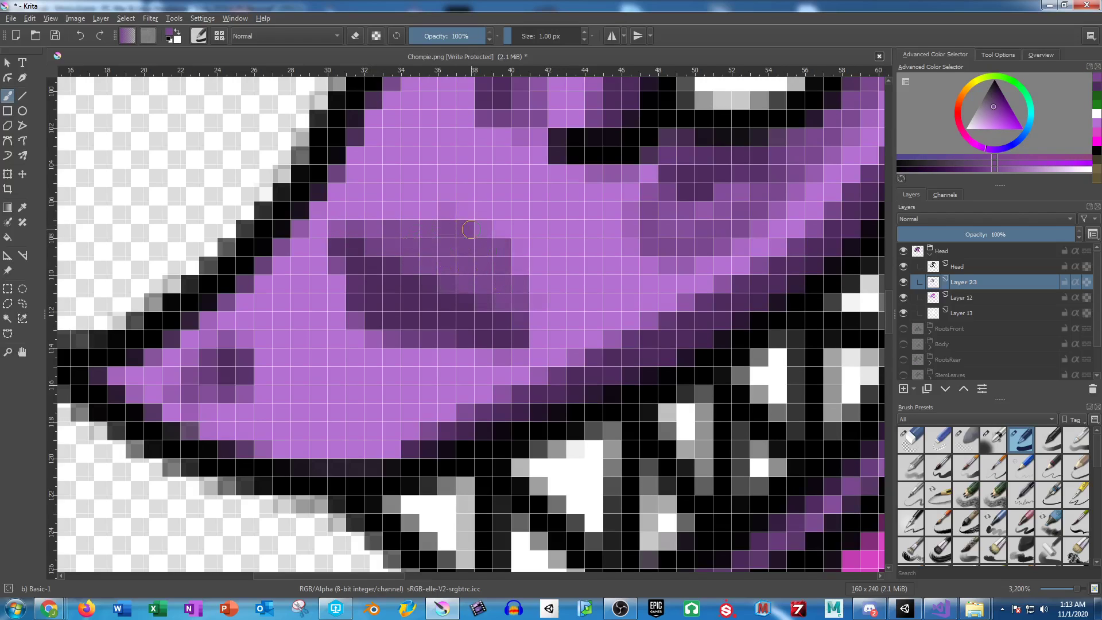
pyautogui.scroll(-10, 470, 230)
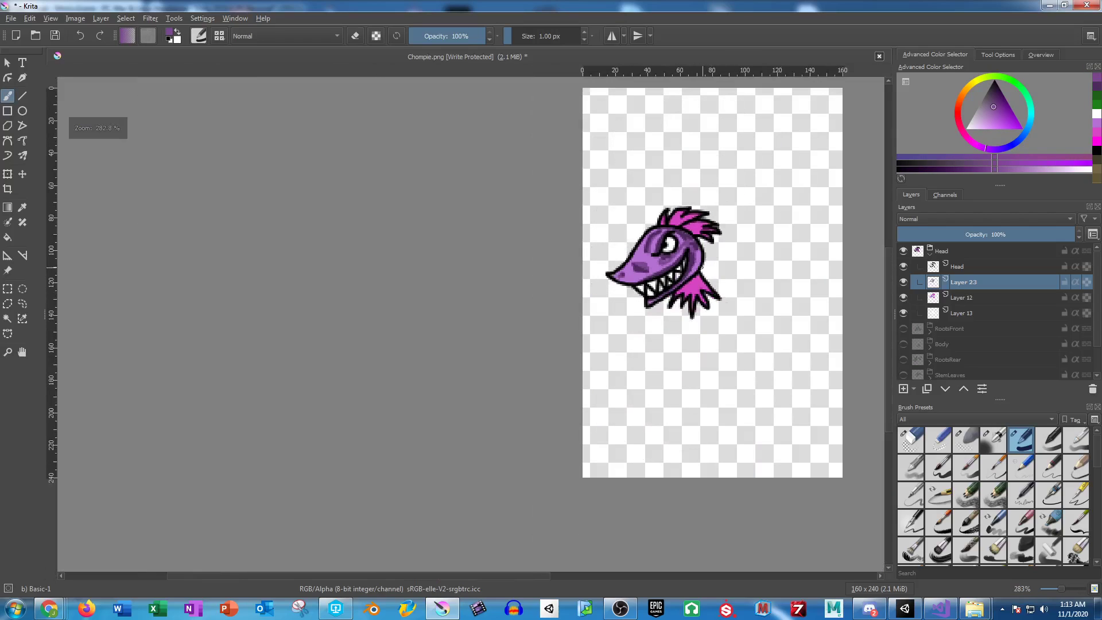
# Sample the neck frill's magenta and choose a darker shade of it for the brush.
pyautogui.scroll(6, 677, 287)
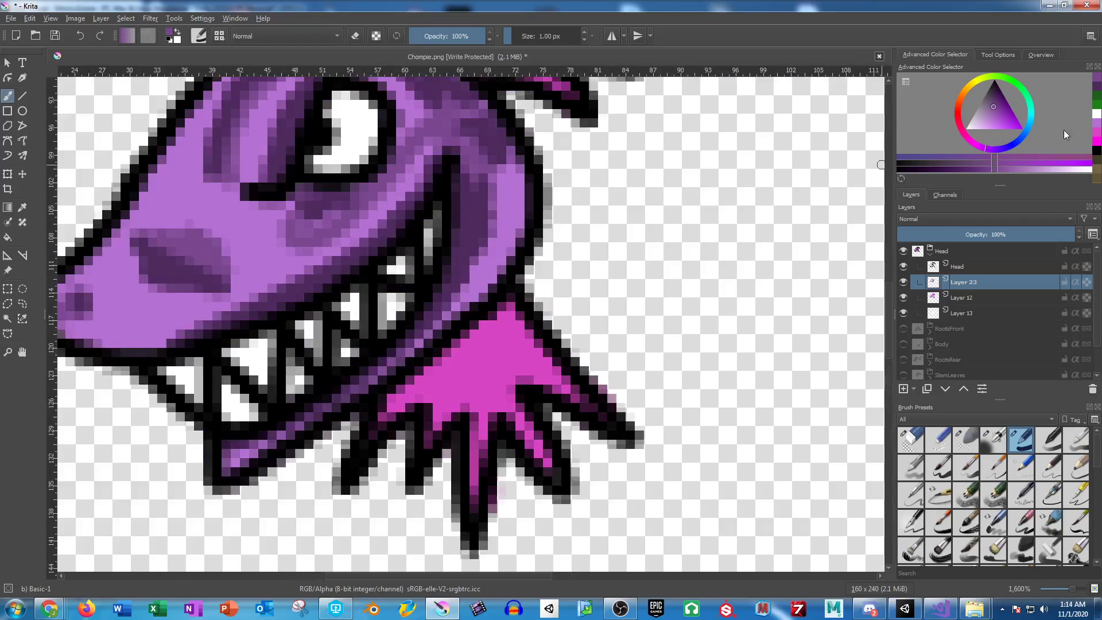
pyautogui.click(23, 209)
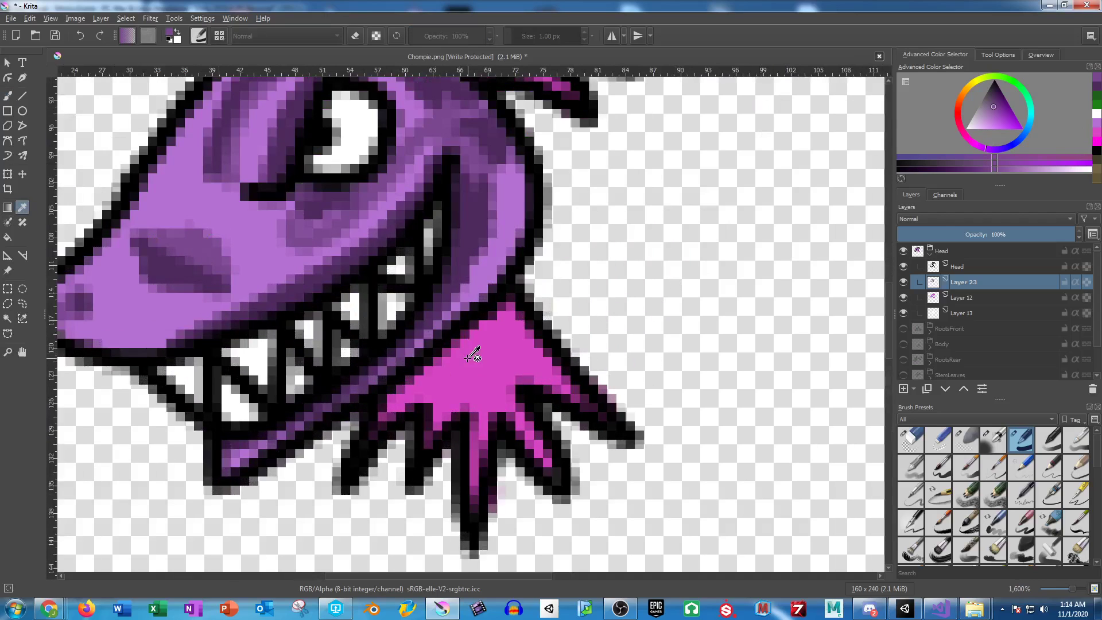
pyautogui.click(479, 355)
pyautogui.click(229, 111)
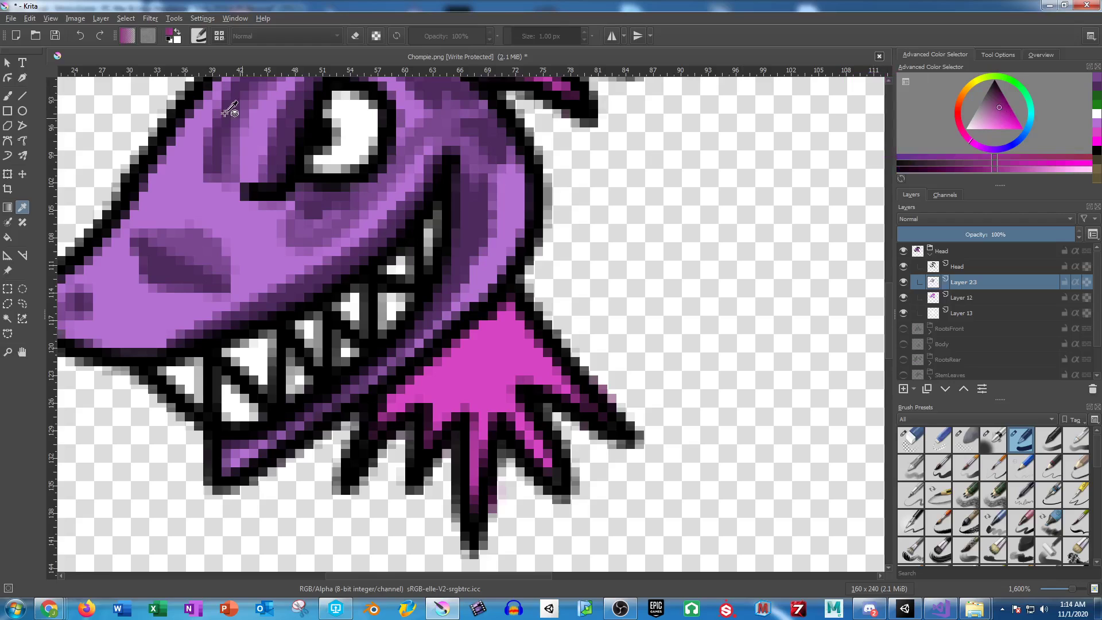
pyautogui.click(6, 97)
# Shade the neck frill with dark magenta along its right edge and down the middle of its spikes.
pyautogui.scroll(2, 508, 367)
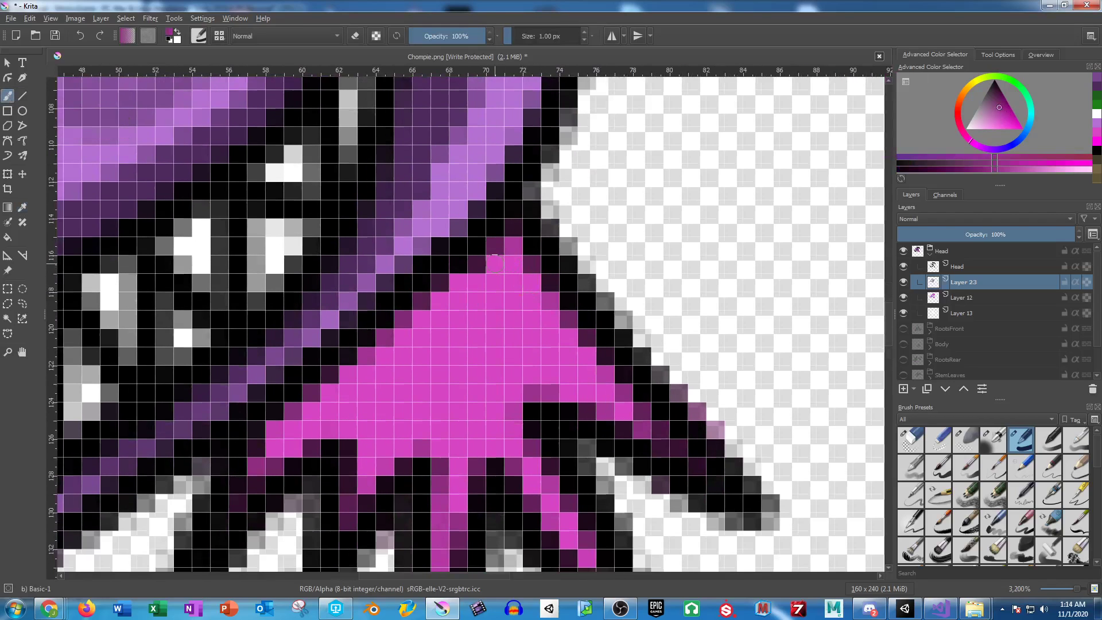
pyautogui.moveTo(636, 400); pyautogui.dragTo(662, 433)
pyautogui.moveTo(526, 391)
pyautogui.mouseDown()
pyautogui.moveTo(514, 431)
pyautogui.moveTo(582, 542)
pyautogui.mouseUp()
pyautogui.moveTo(543, 410); pyautogui.dragTo(558, 302)
pyautogui.moveTo(499, 360)
pyautogui.mouseDown()
pyautogui.moveTo(476, 304)
pyautogui.moveTo(455, 467)
pyautogui.mouseUp()
pyautogui.moveTo(436, 344); pyautogui.dragTo(422, 336)
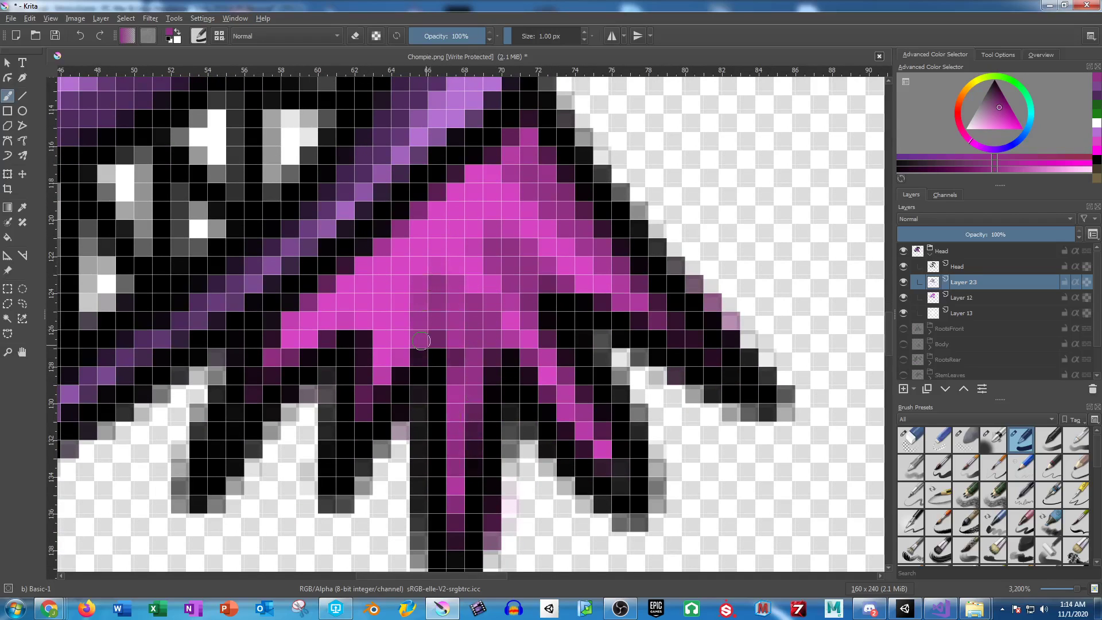
# Shade the rear, middle and front tufts of the head crest with dark magenta.
pyautogui.scroll(10, 447, 263)
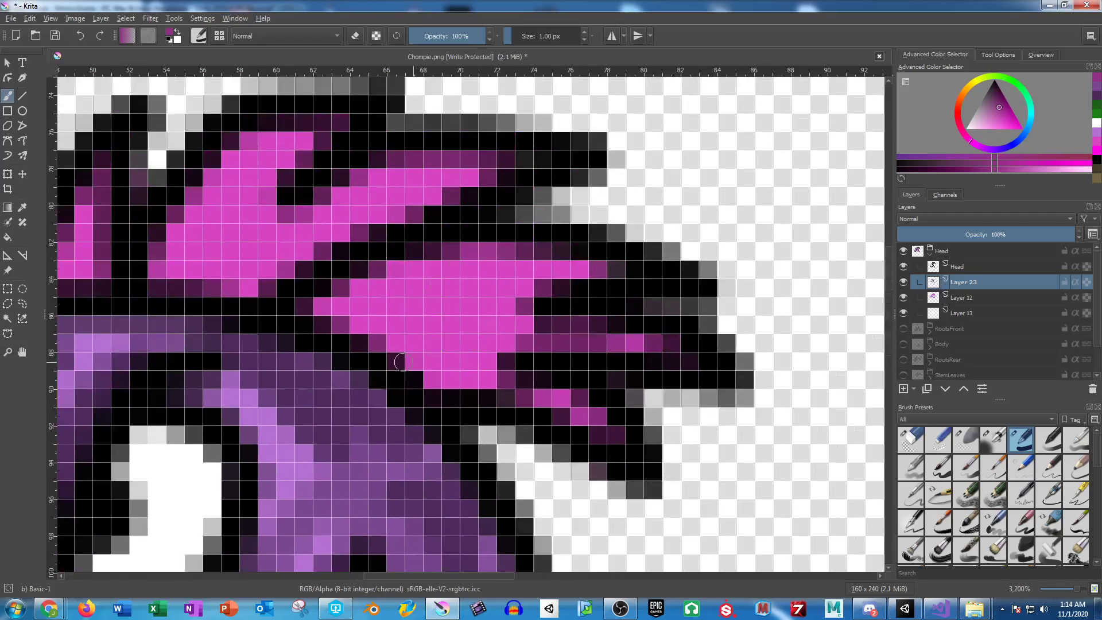
pyautogui.moveTo(402, 362)
pyautogui.mouseDown()
pyautogui.moveTo(482, 341)
pyautogui.moveTo(452, 361)
pyautogui.mouseUp()
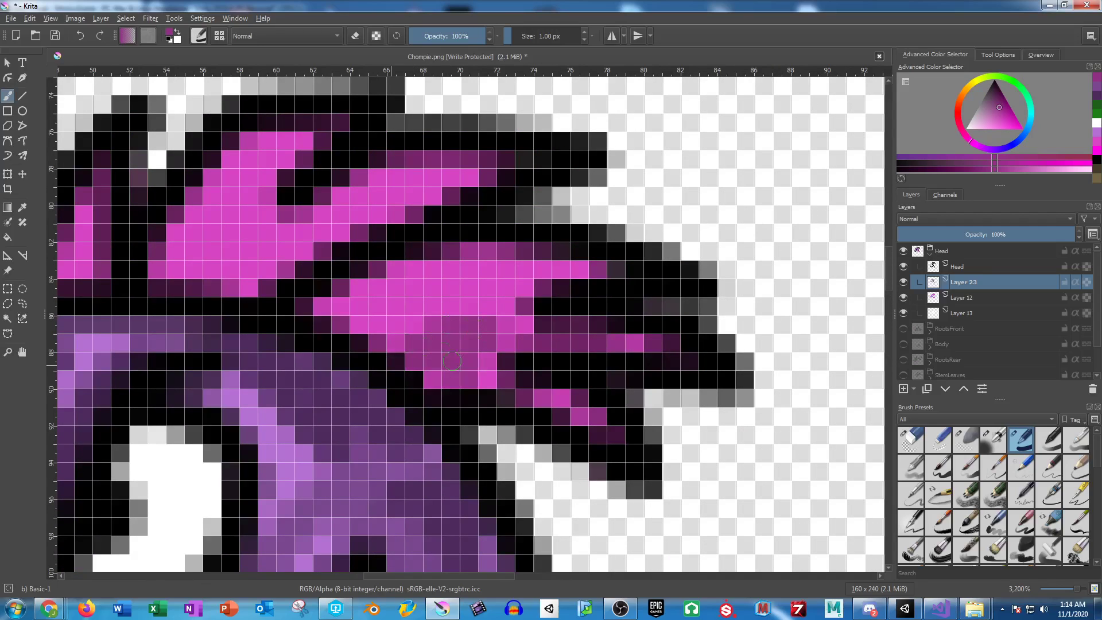
pyautogui.moveTo(360, 322)
pyautogui.mouseDown()
pyautogui.moveTo(529, 263)
pyautogui.moveTo(378, 287)
pyautogui.mouseUp()
pyautogui.moveTo(343, 249); pyautogui.dragTo(433, 277)
pyautogui.moveTo(296, 313)
pyautogui.mouseDown()
pyautogui.moveTo(368, 243)
pyautogui.moveTo(367, 287)
pyautogui.moveTo(544, 207)
pyautogui.mouseUp()
pyautogui.moveTo(282, 299); pyautogui.dragTo(403, 165)
pyautogui.moveTo(295, 219); pyautogui.dragTo(488, 201)
pyautogui.moveTo(386, 207); pyautogui.dragTo(387, 278)
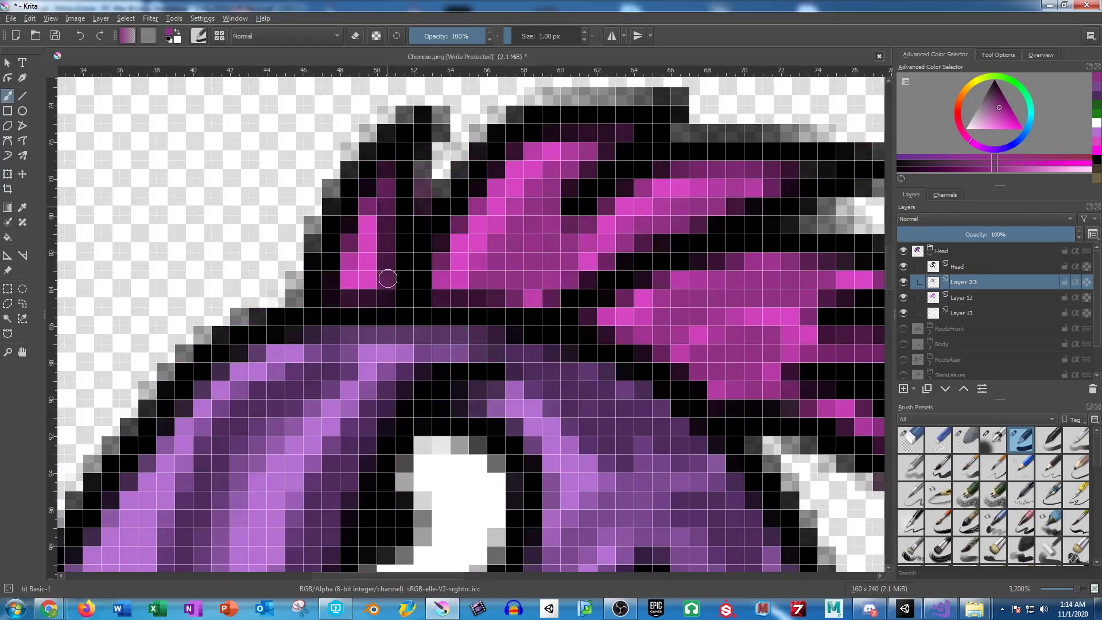
pyautogui.scroll(-7, 470, 230)
pyautogui.moveTo(691, 325); pyautogui.dragTo(667, 294)
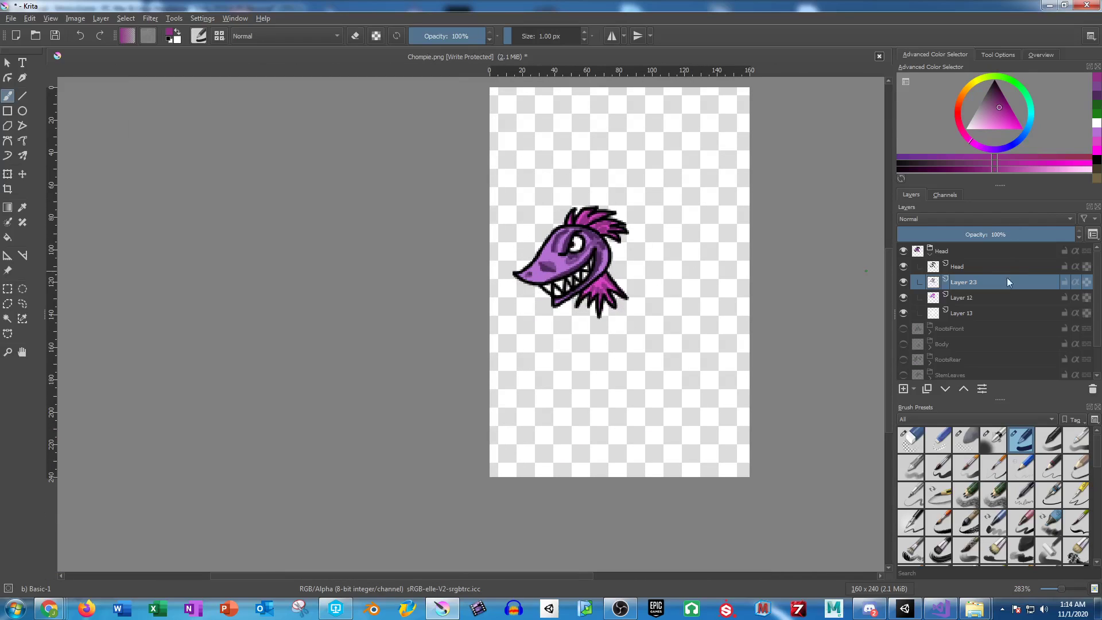
# Collapse the Head group and show RootsFront, Body, RootsRear, StemLeaves and Layer 1 to review the whole creature.
pyautogui.click(930, 253)
pyautogui.click(903, 266)
pyautogui.click(903, 281)
pyautogui.click(903, 298)
pyautogui.click(904, 313)
pyautogui.click(903, 328)
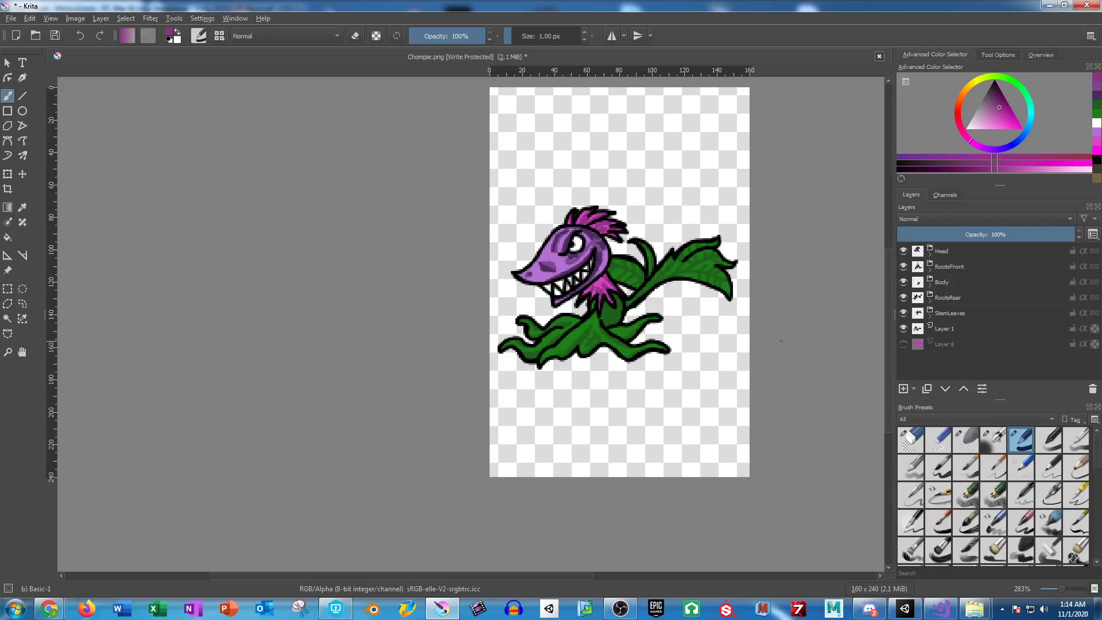
pyautogui.scroll(-2, 646, 213)
pyautogui.scroll(2, 675, 264)
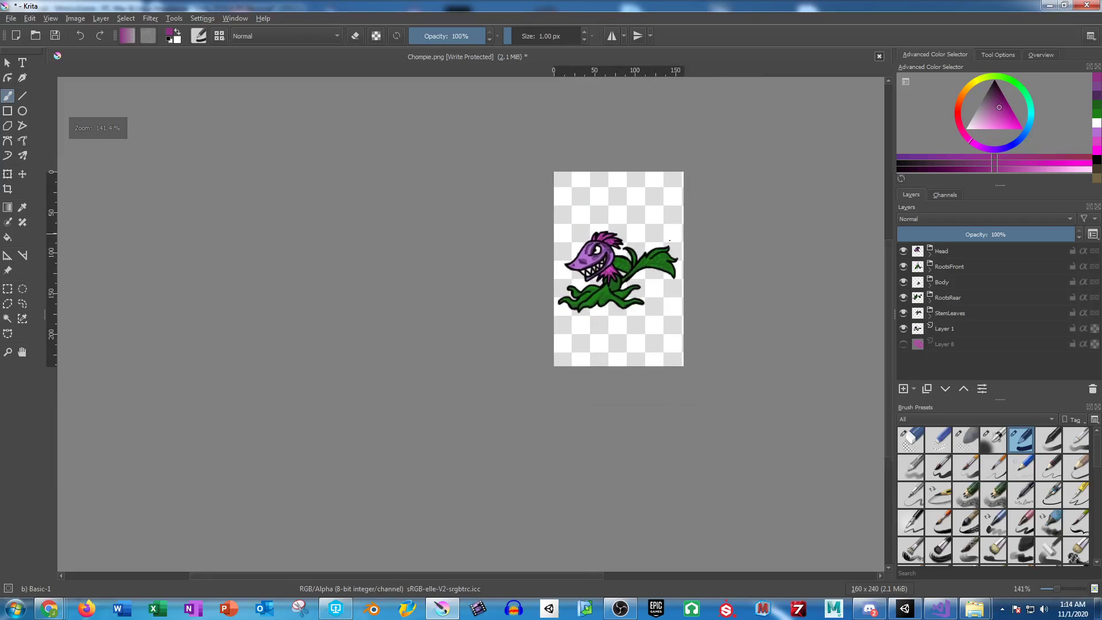
pyautogui.scroll(3, 518, 246)
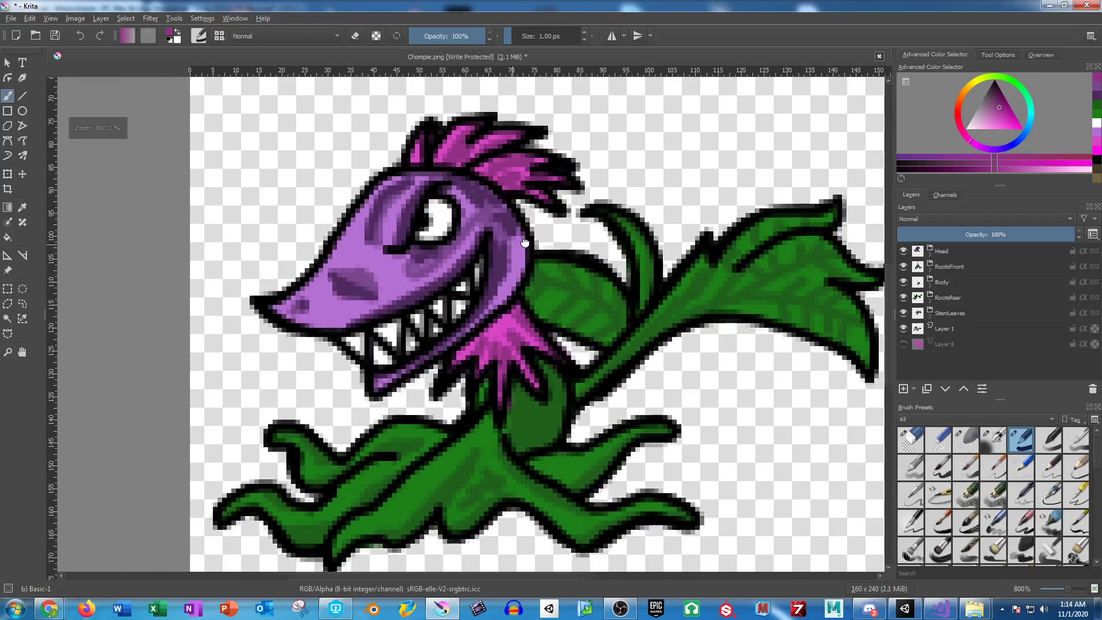
# Shade the light strip along the back of the head, behind the mouth corner, with mid-purple on Layer 23.
pyautogui.scroll(-2, 519, 236)
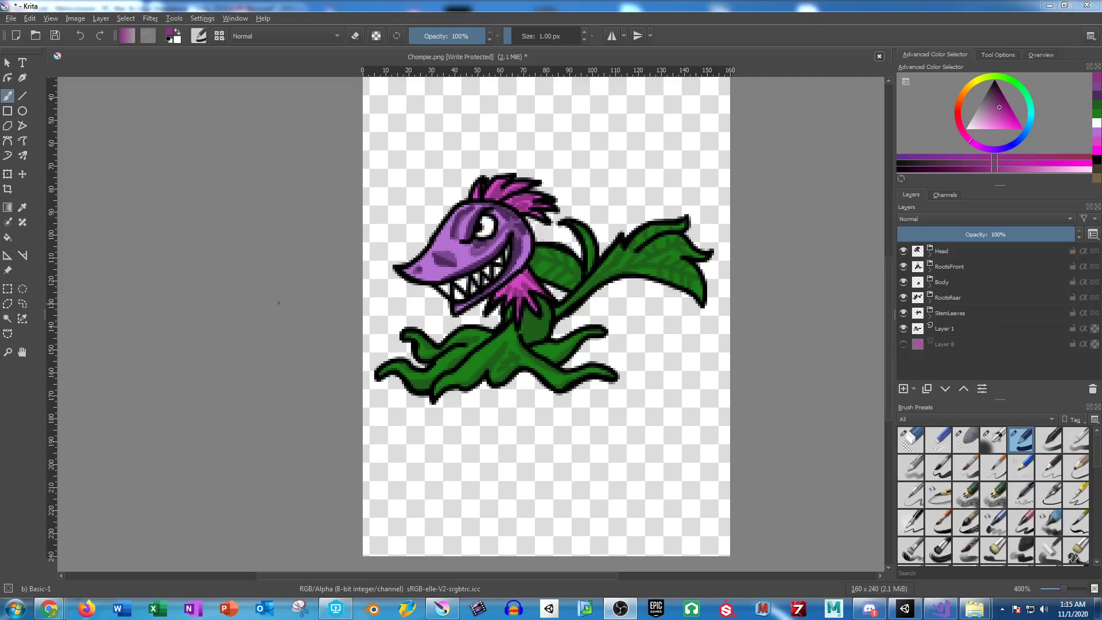
pyautogui.click(930, 259)
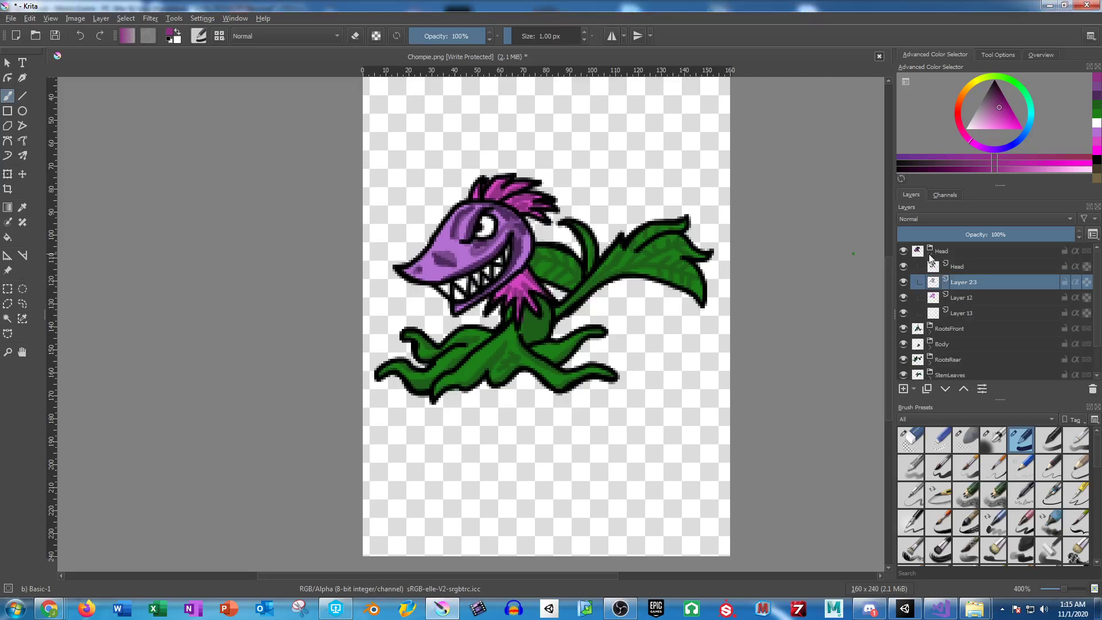
pyautogui.scroll(3, 466, 262)
pyautogui.scroll(4, 467, 263)
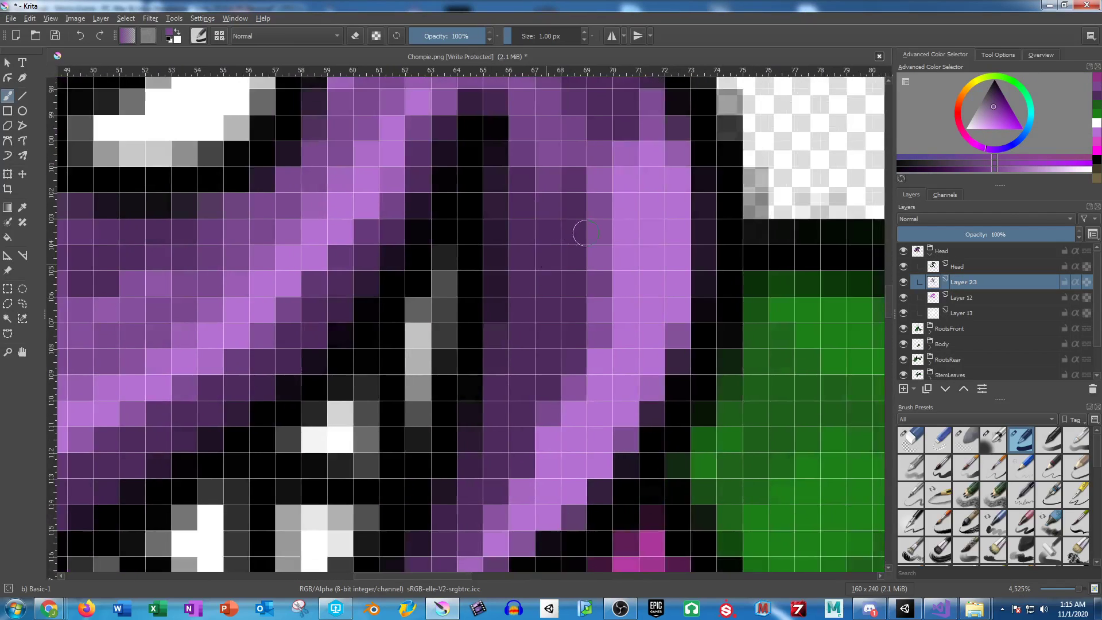
pyautogui.moveTo(607, 153)
pyautogui.mouseDown()
pyautogui.moveTo(638, 264)
pyautogui.moveTo(615, 315)
pyautogui.moveTo(623, 385)
pyautogui.mouseUp()
pyautogui.moveTo(618, 282)
pyautogui.mouseDown()
pyautogui.moveTo(623, 171)
pyautogui.moveTo(645, 182)
pyautogui.moveTo(664, 257)
pyautogui.moveTo(652, 154)
pyautogui.mouseUp()
pyautogui.moveTo(598, 285); pyautogui.dragTo(628, 196)
pyautogui.moveTo(653, 273); pyautogui.dragTo(523, 459)
pyautogui.scroll(-5, 688, 329)
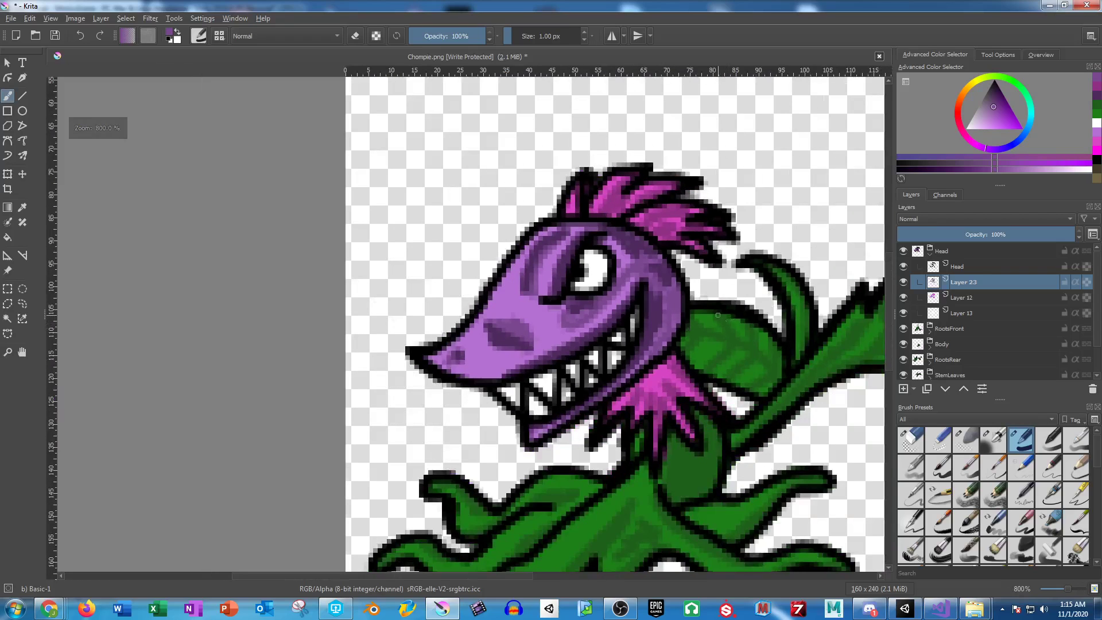
# Blend mid-purple over the dark shading at the upper back of the head, above and behind the mouth corner.
pyautogui.scroll(-4, 728, 284)
pyautogui.moveTo(768, 302); pyautogui.dragTo(711, 294)
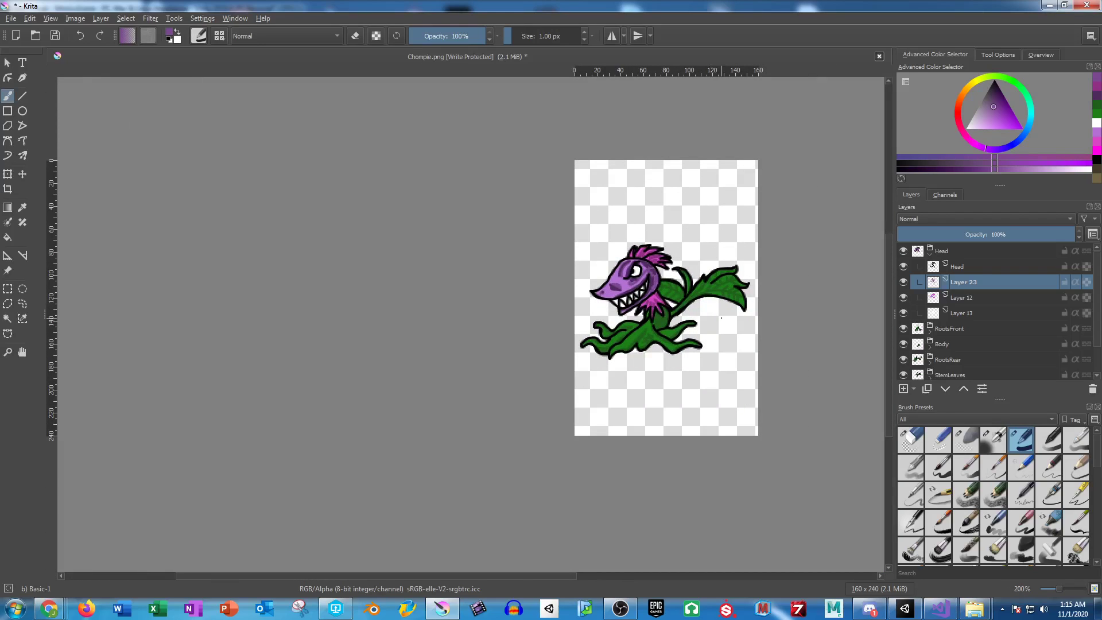
pyautogui.scroll(6, 657, 277)
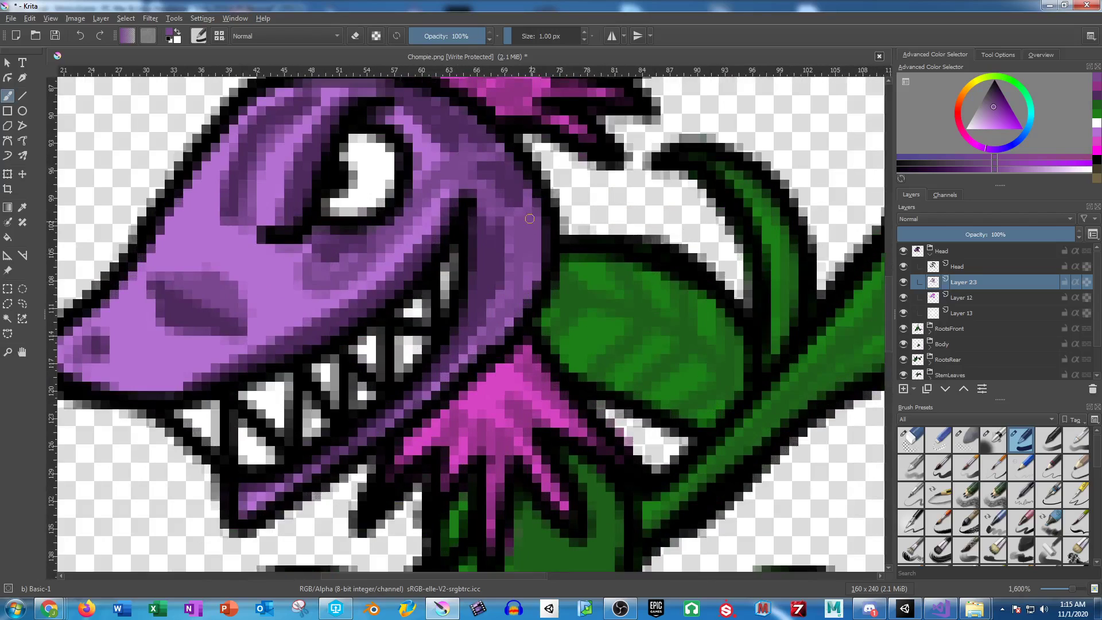
pyautogui.scroll(4, 529, 218)
pyautogui.moveTo(531, 278); pyautogui.dragTo(535, 185)
pyautogui.moveTo(489, 310); pyautogui.dragTo(463, 368)
pyautogui.moveTo(575, 231); pyautogui.dragTo(608, 495)
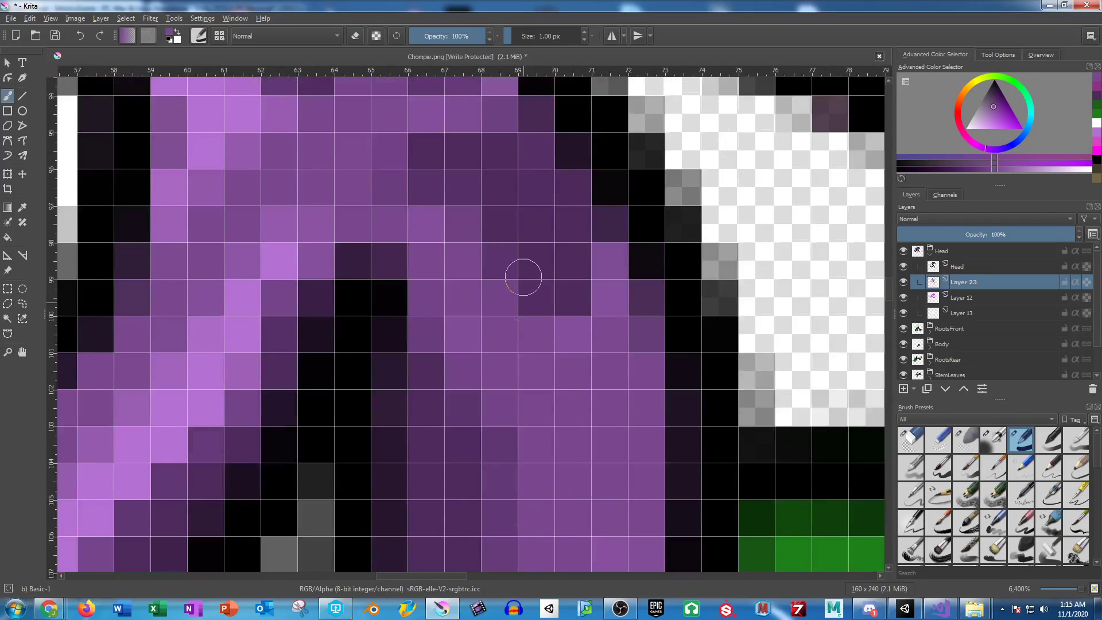
pyautogui.moveTo(524, 300); pyautogui.dragTo(569, 389)
pyautogui.scroll(-8, 598, 298)
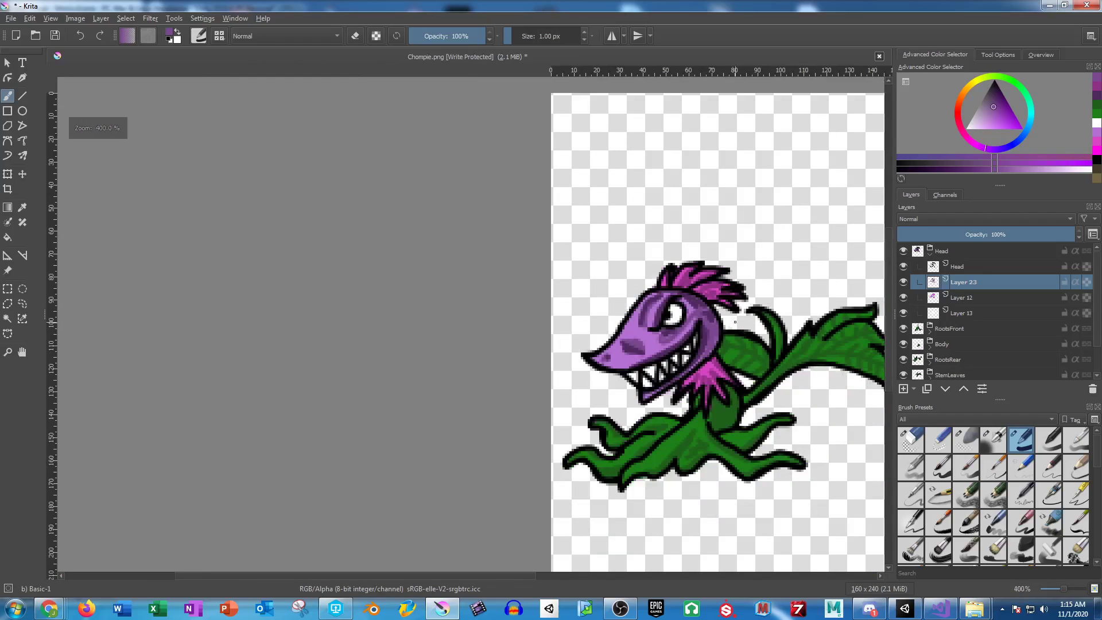
pyautogui.scroll(-6, 757, 326)
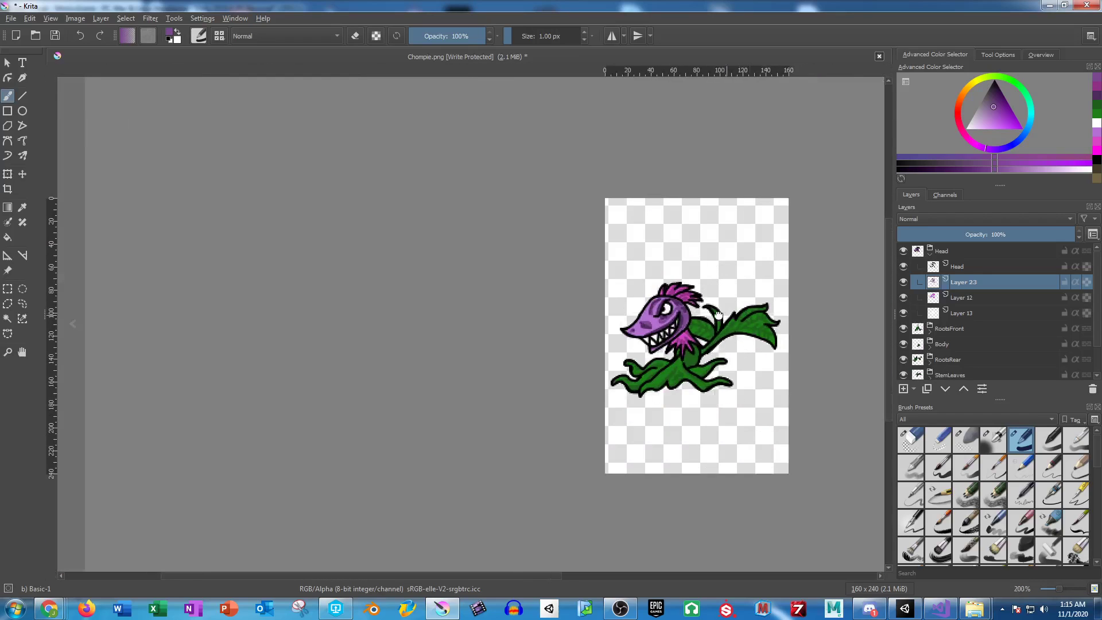
# Extend the mid-purple shading over the light area between the eye and the back of the head, and review the whole creature.
pyautogui.scroll(4, 747, 321)
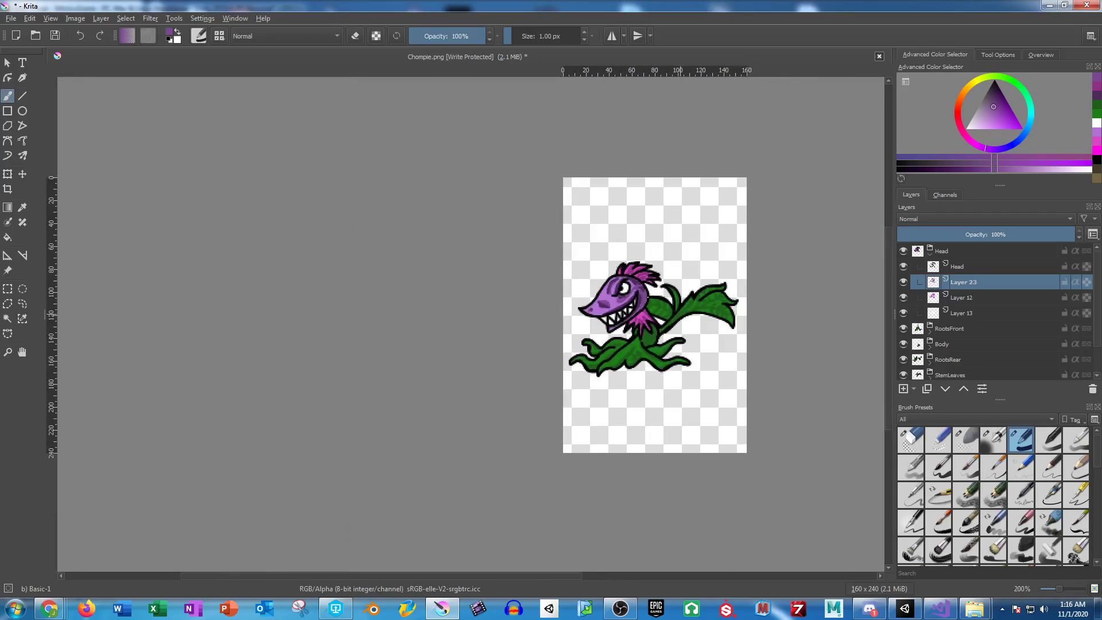
pyautogui.scroll(7, 641, 289)
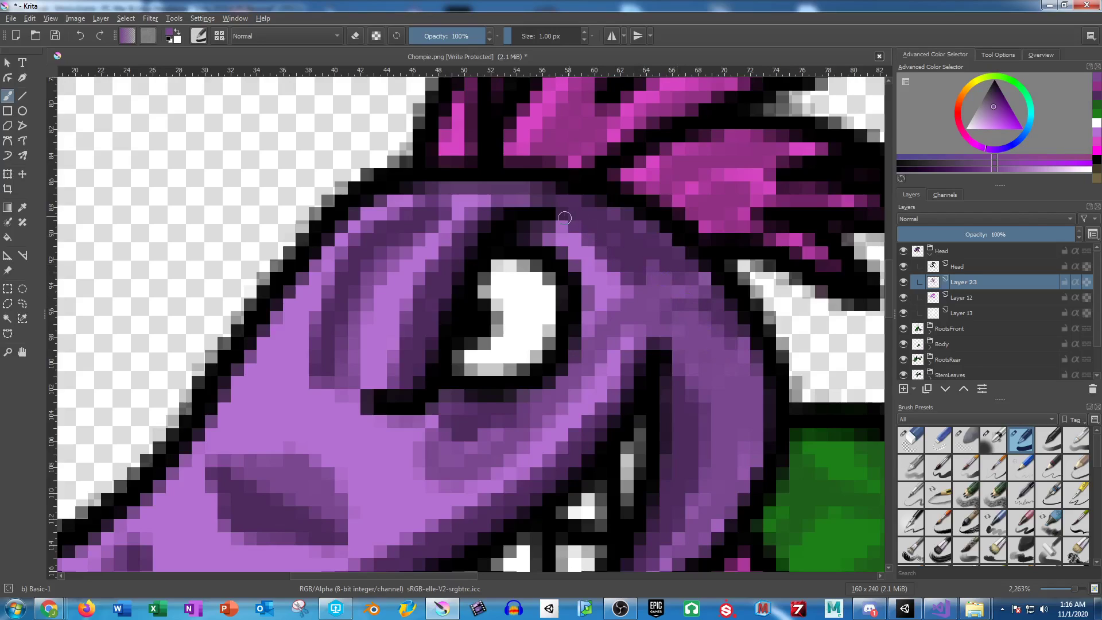
pyautogui.moveTo(588, 246)
pyautogui.mouseDown()
pyautogui.moveTo(612, 270)
pyautogui.moveTo(562, 240)
pyautogui.moveTo(595, 271)
pyautogui.mouseUp()
pyautogui.scroll(-1, 596, 270)
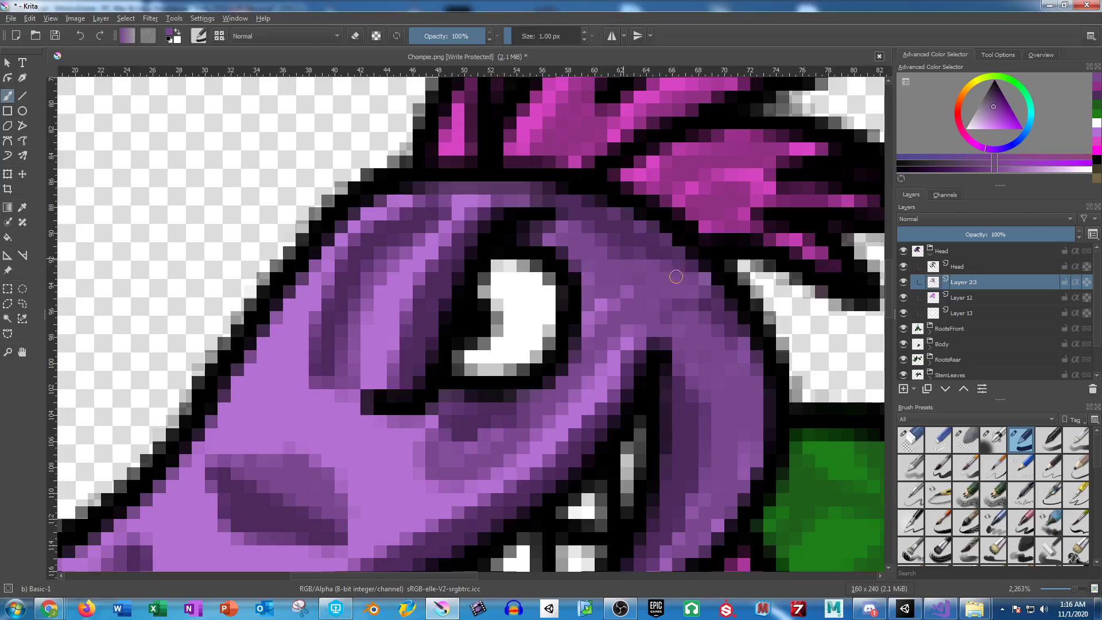
pyautogui.scroll(-2, 678, 275)
pyautogui.scroll(-4, 735, 302)
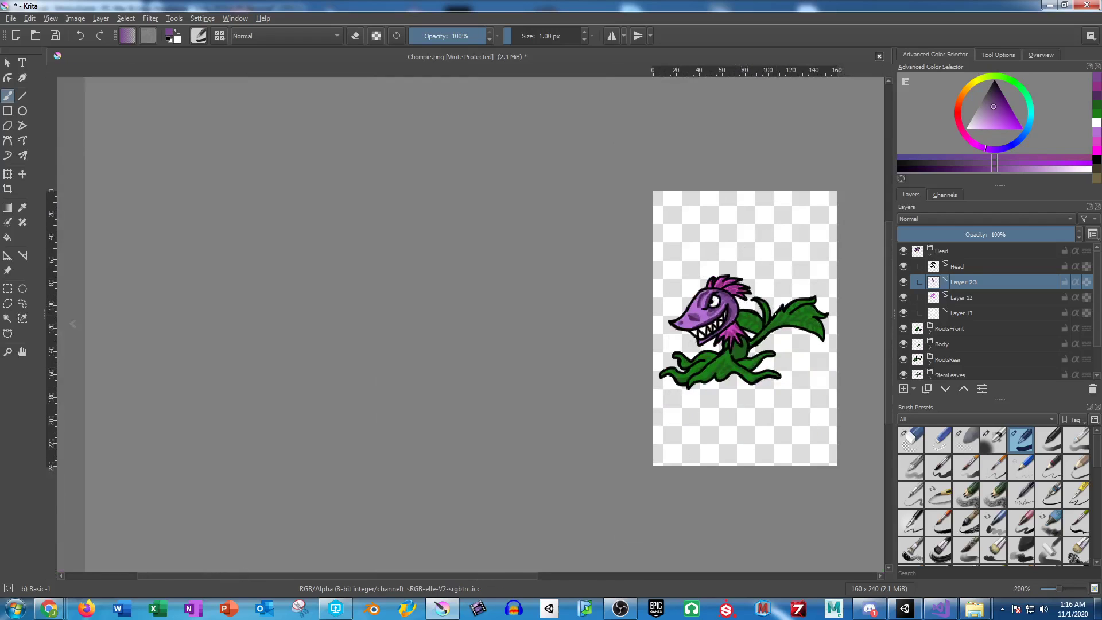
pyautogui.scroll(5, 523, 215)
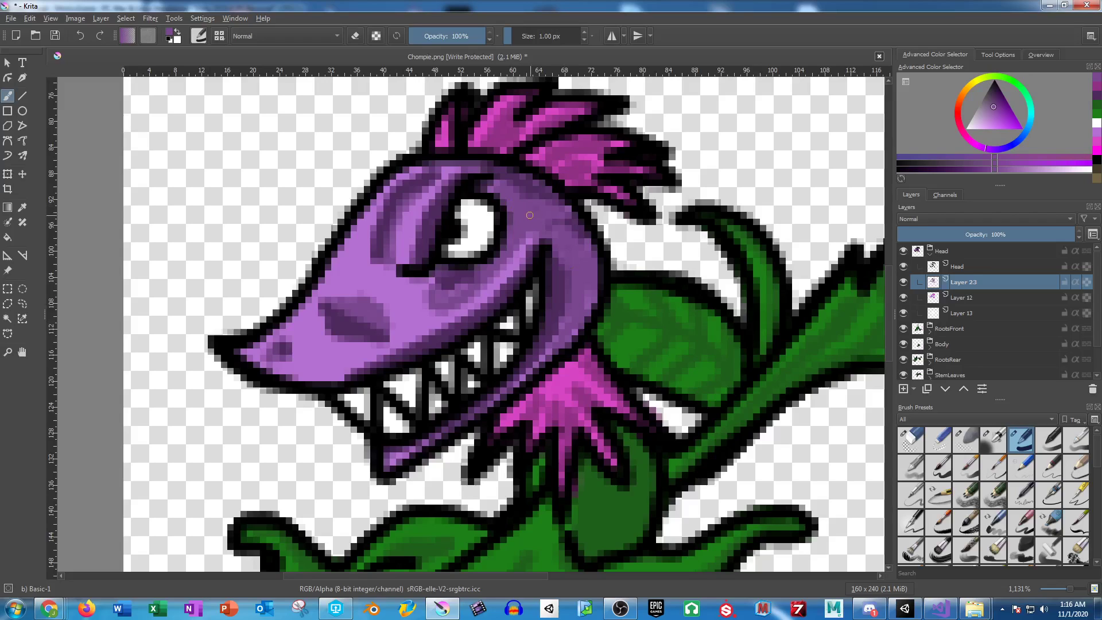
pyautogui.scroll(-5, 524, 214)
pyautogui.scroll(-3, 718, 273)
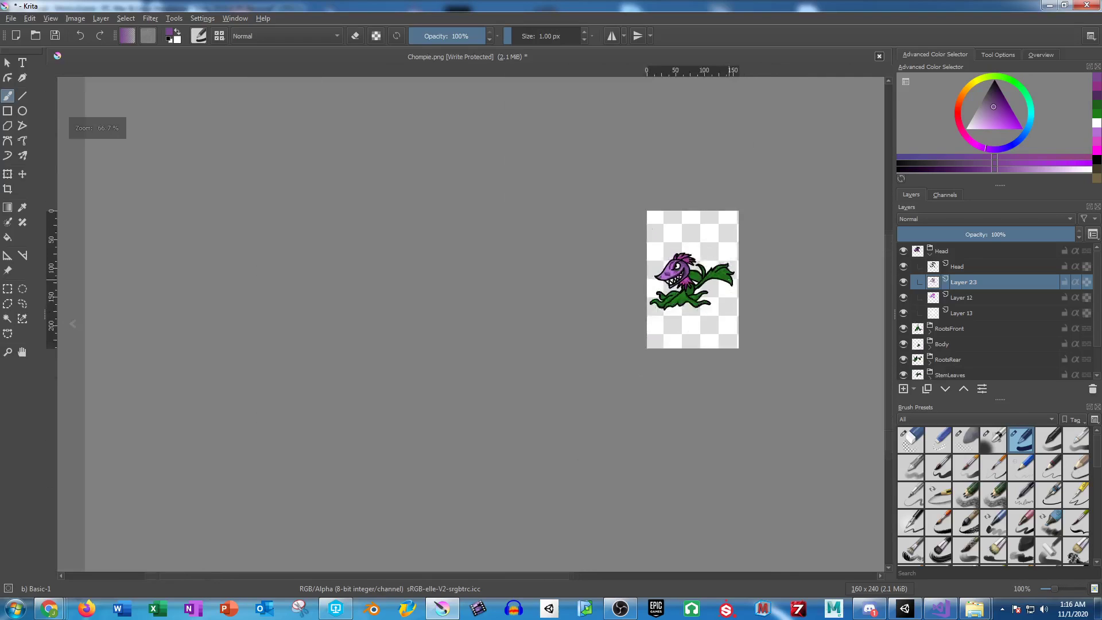
pyautogui.scroll(2, 718, 272)
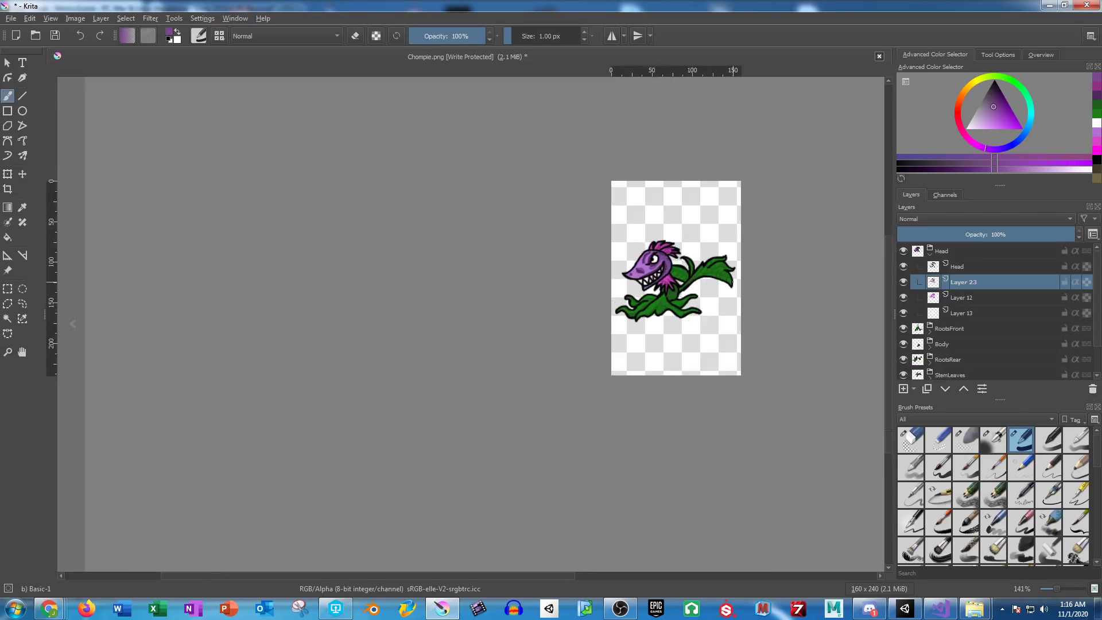
pyautogui.scroll(6, 692, 274)
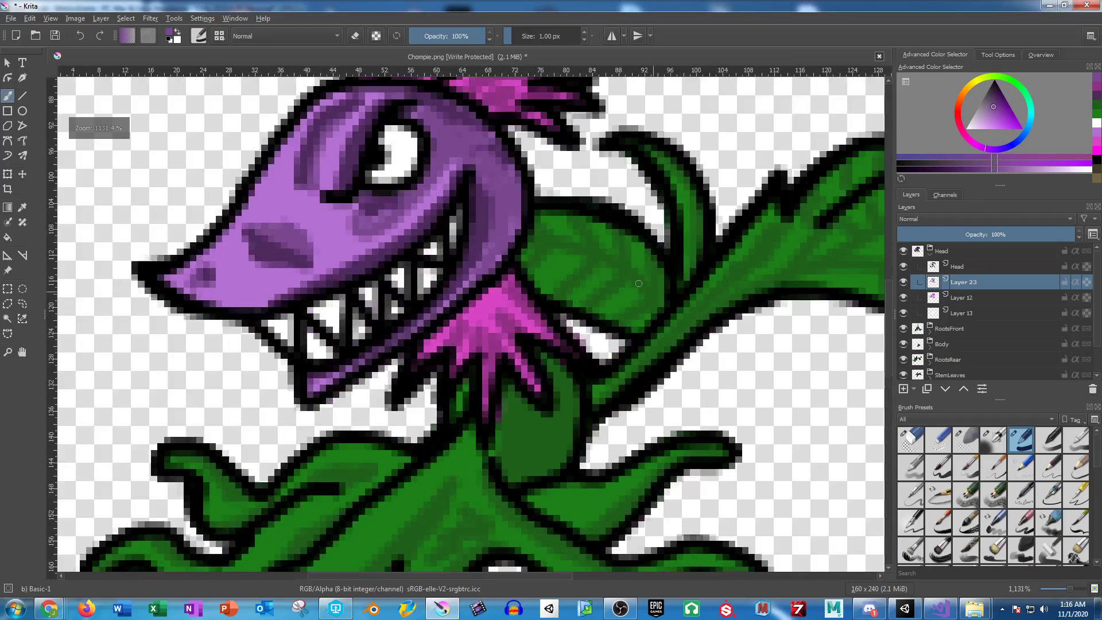
# Collapse the Head group and select the Body group.
pyautogui.click(930, 250)
pyautogui.moveTo(385, 265); pyautogui.dragTo(430, 293)
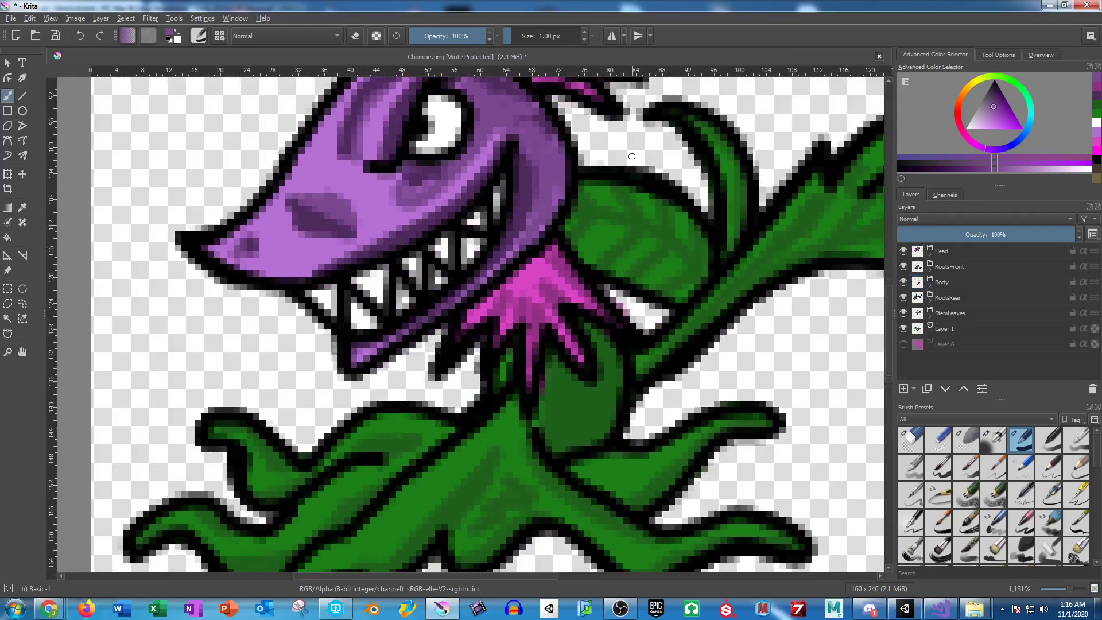
pyautogui.click(939, 282)
pyautogui.moveTo(676, 285); pyautogui.dragTo(541, 202)
pyautogui.moveTo(359, 159); pyautogui.dragTo(410, 272)
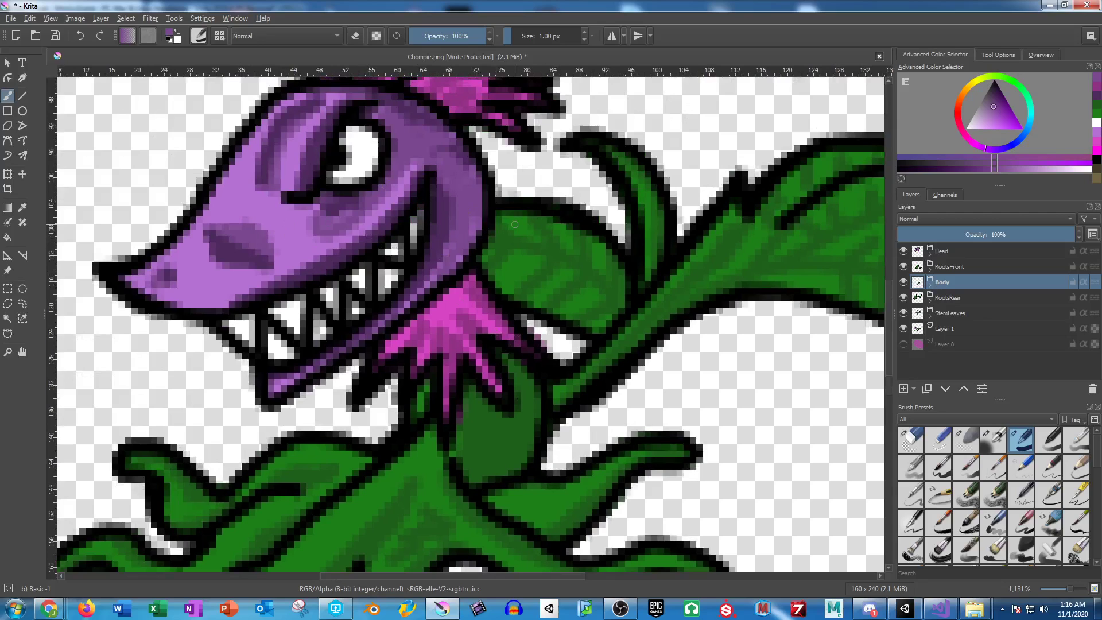
# Try to nest the Head group inside Body and group Body, Layer 21 and Layer 10 as BodyMain.
pyautogui.click(943, 254)
pyautogui.moveTo(943, 253); pyautogui.dragTo(948, 284)
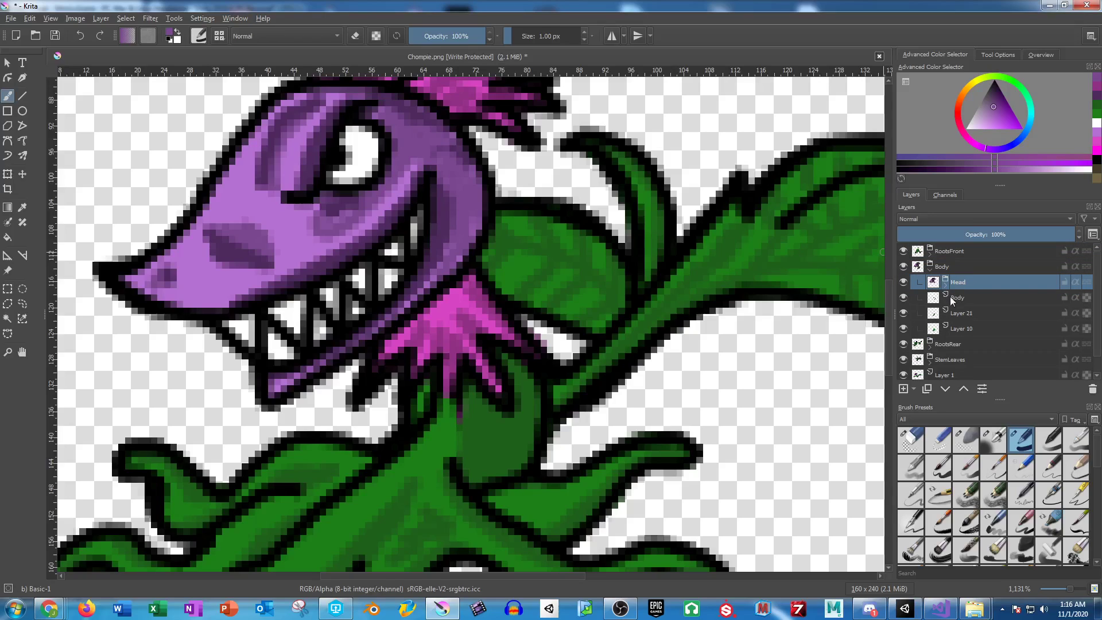
pyautogui.click(966, 329)
pyautogui.keyDown('shift'); pyautogui.click(962, 300); pyautogui.keyUp('shift')
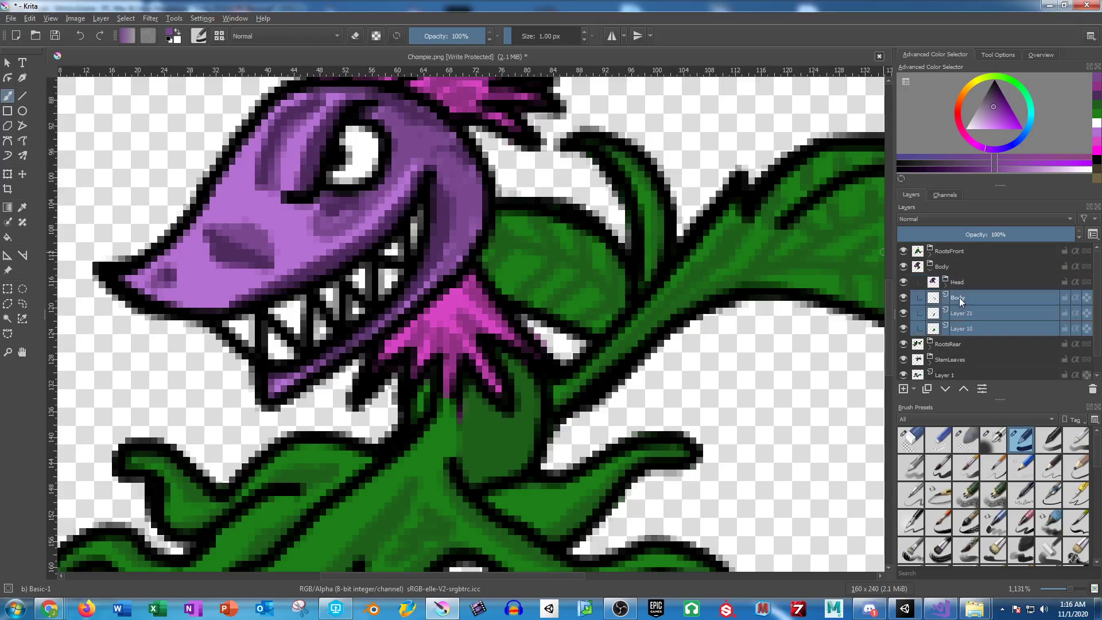
pyautogui.hotkey('ctrl', 'g')
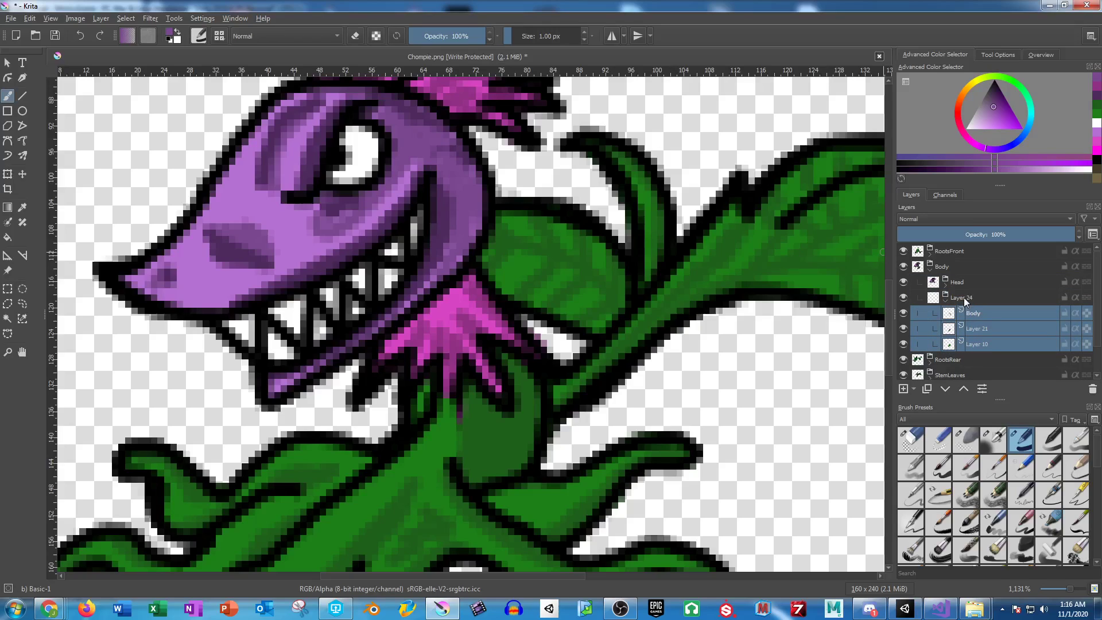
pyautogui.doubleClick(965, 298)
pyautogui.write('BodyMain')
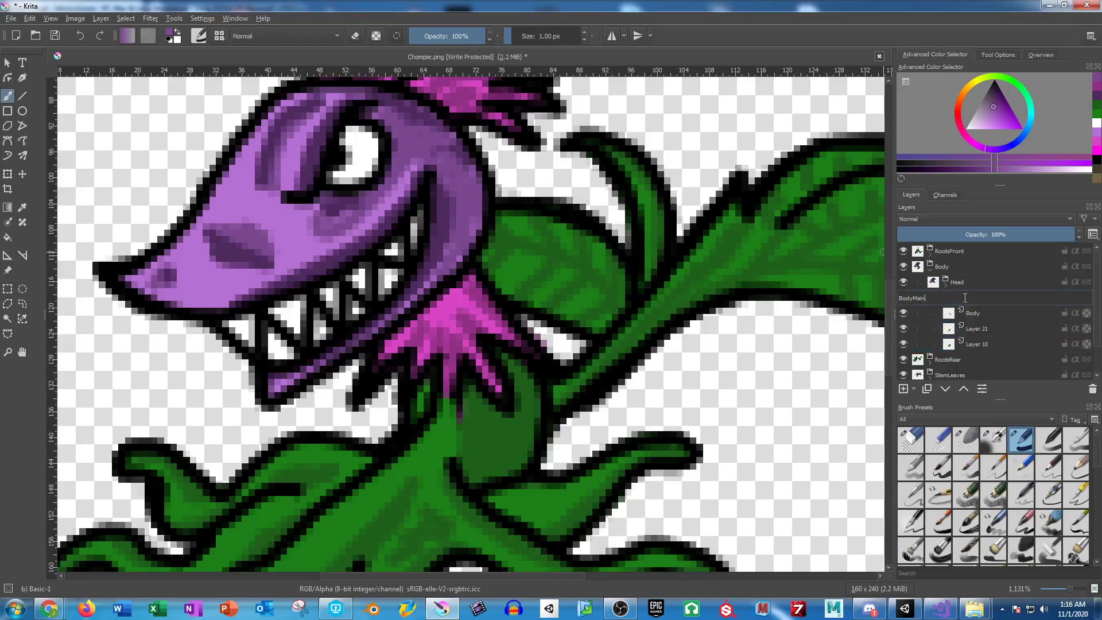
pyautogui.press('Return')
pyautogui.click(946, 302)
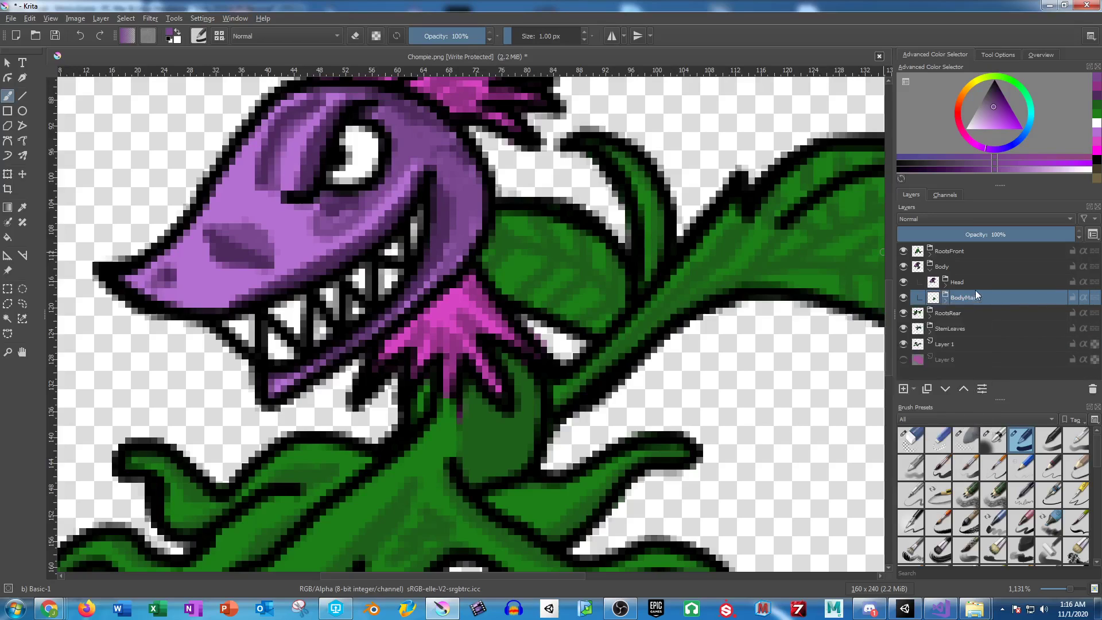
# Undo the BodyMain grouping and the nesting of Head, and collapse the Body group.
pyautogui.hotkey('ctrl', 'z')
pyautogui.hotkey('ctrl', 'z')
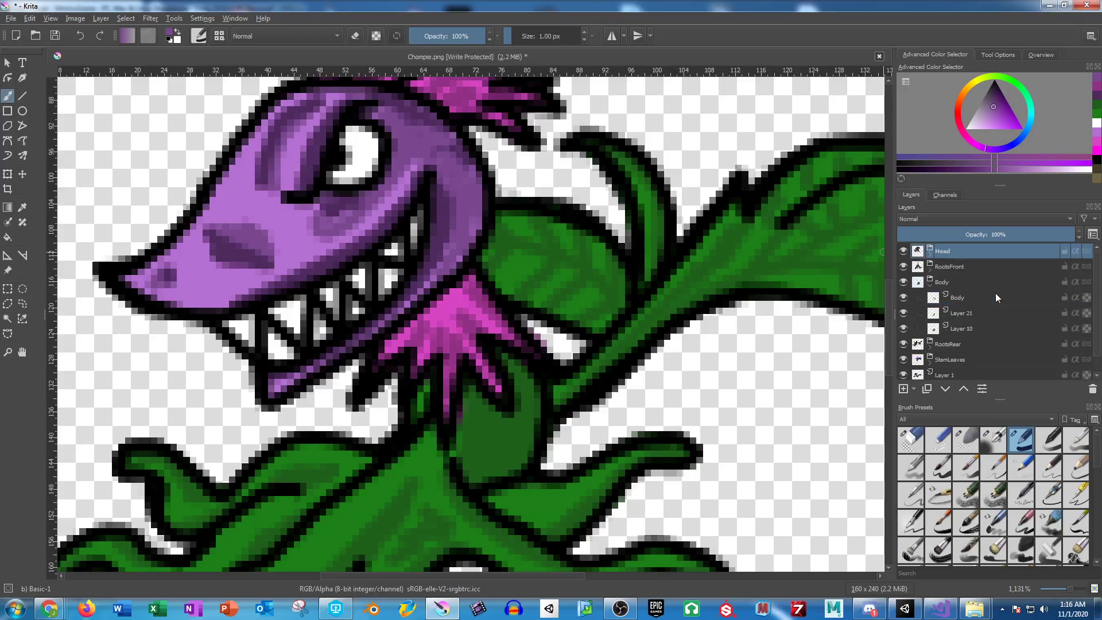
pyautogui.click(930, 285)
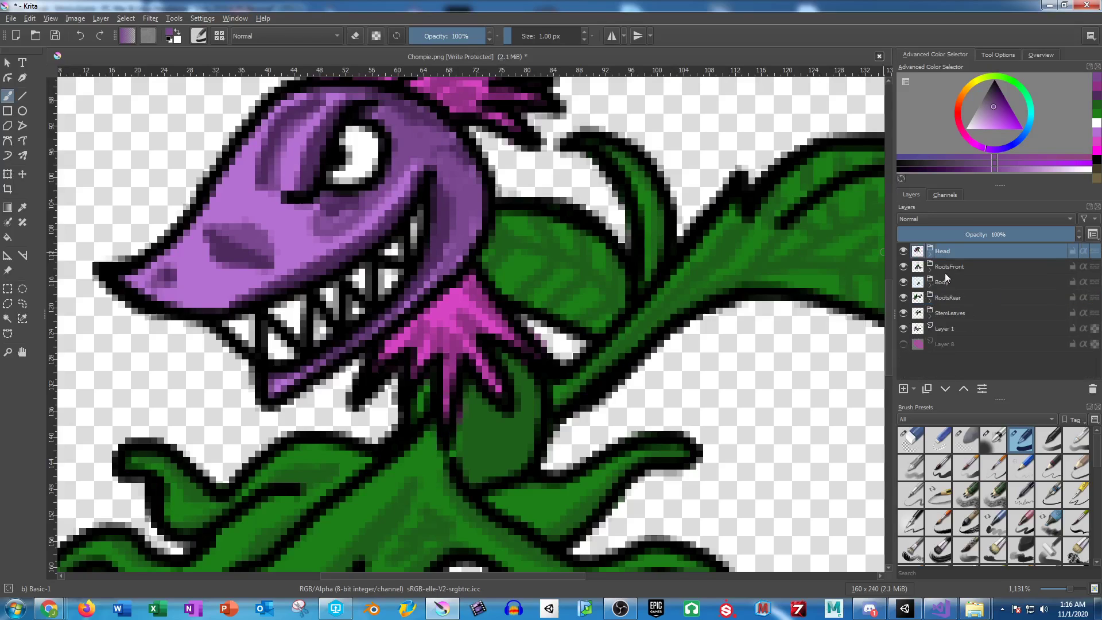
# Hide Layer 1 beneath the creature's part groups.
pyautogui.click(953, 298)
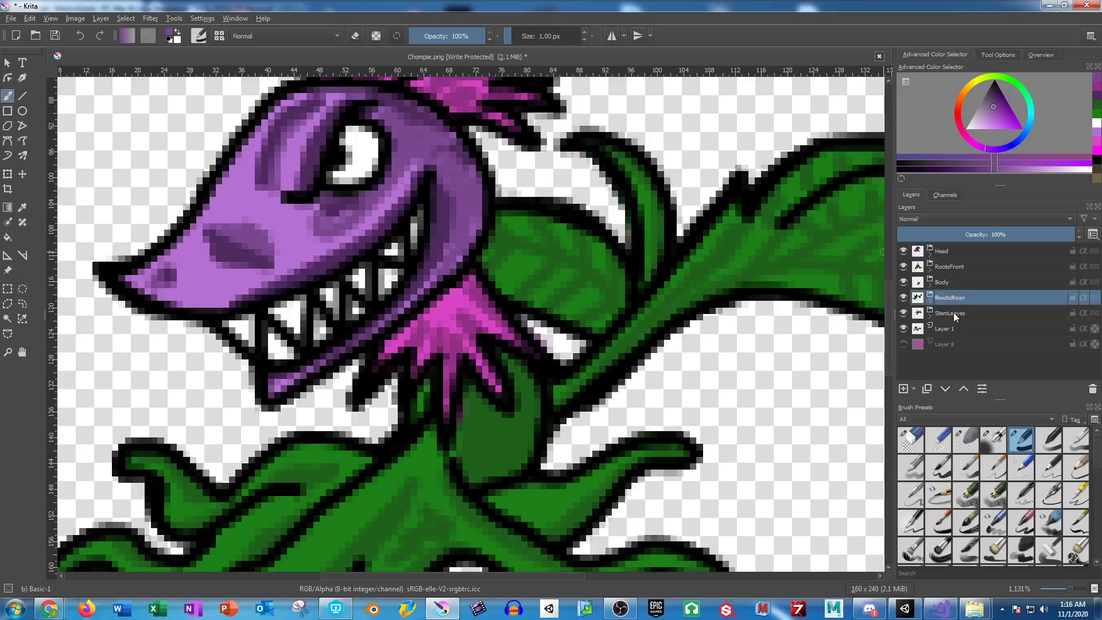
pyautogui.click(959, 312)
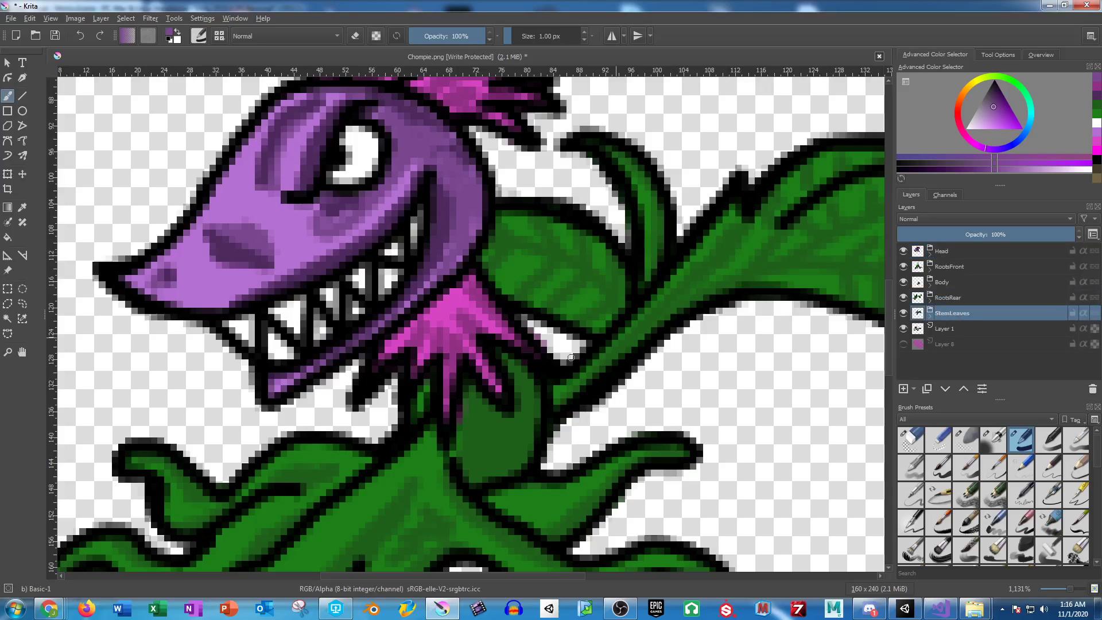
pyautogui.scroll(-1, 605, 341)
pyautogui.keyDown('ctrl'); pyautogui.click(952, 297); pyautogui.keyUp('ctrl')
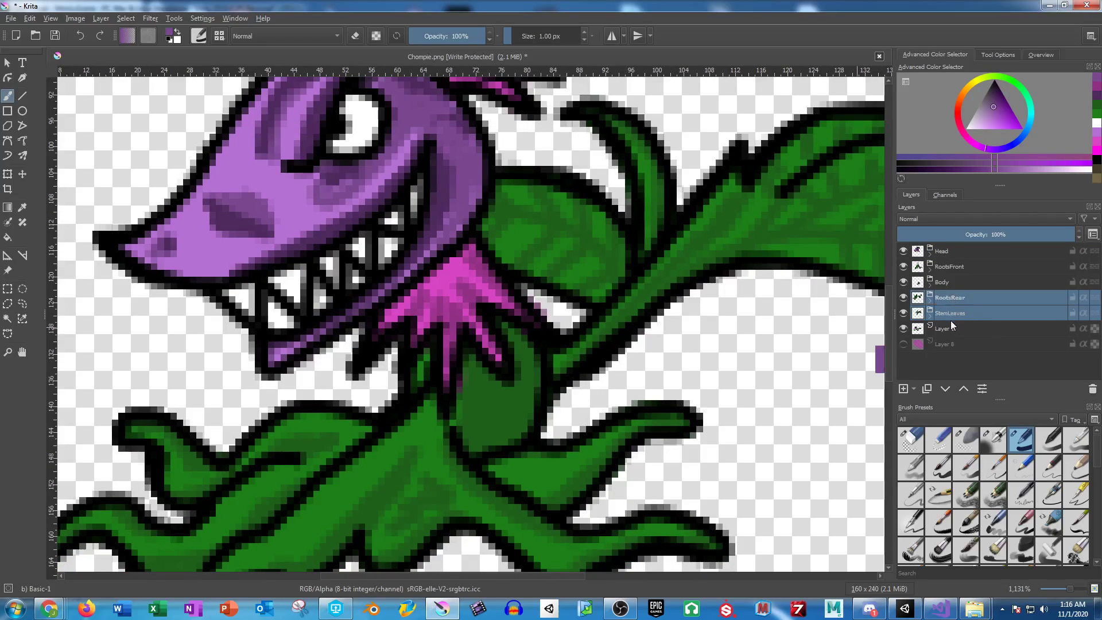
pyautogui.keyDown('ctrl'); pyautogui.click(951, 328); pyautogui.keyUp('ctrl')
pyautogui.click(956, 328)
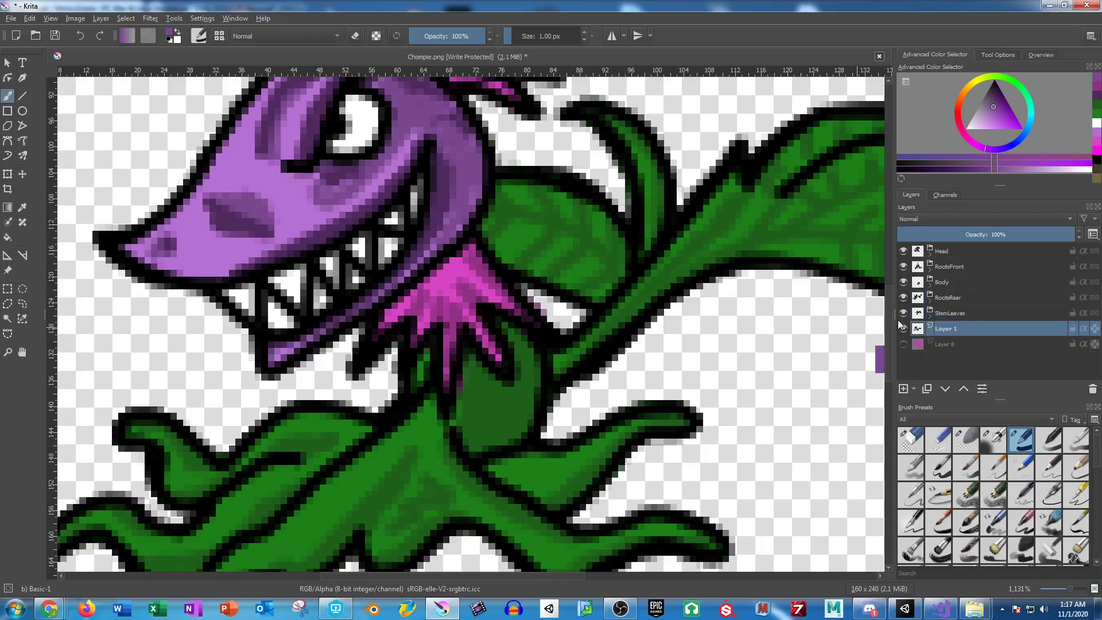
pyautogui.click(904, 329)
pyautogui.moveTo(516, 280); pyautogui.dragTo(592, 296)
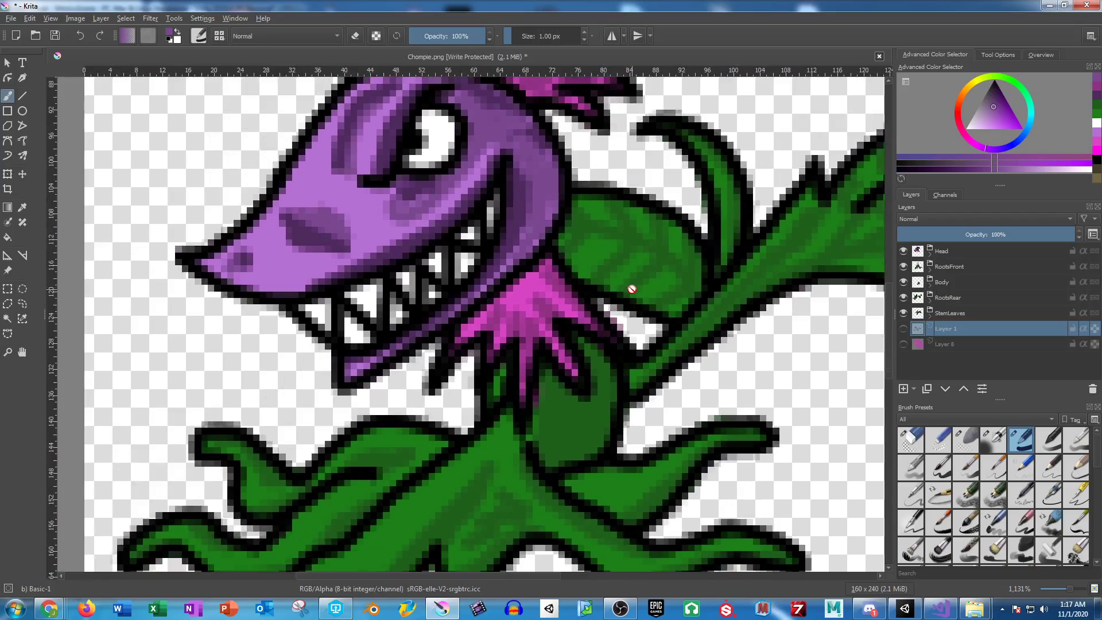
# Group Head, RootsFront, Body, RootsRear and StemLeaves into a new group named Idle01 and collapse it.
pyautogui.click(956, 253)
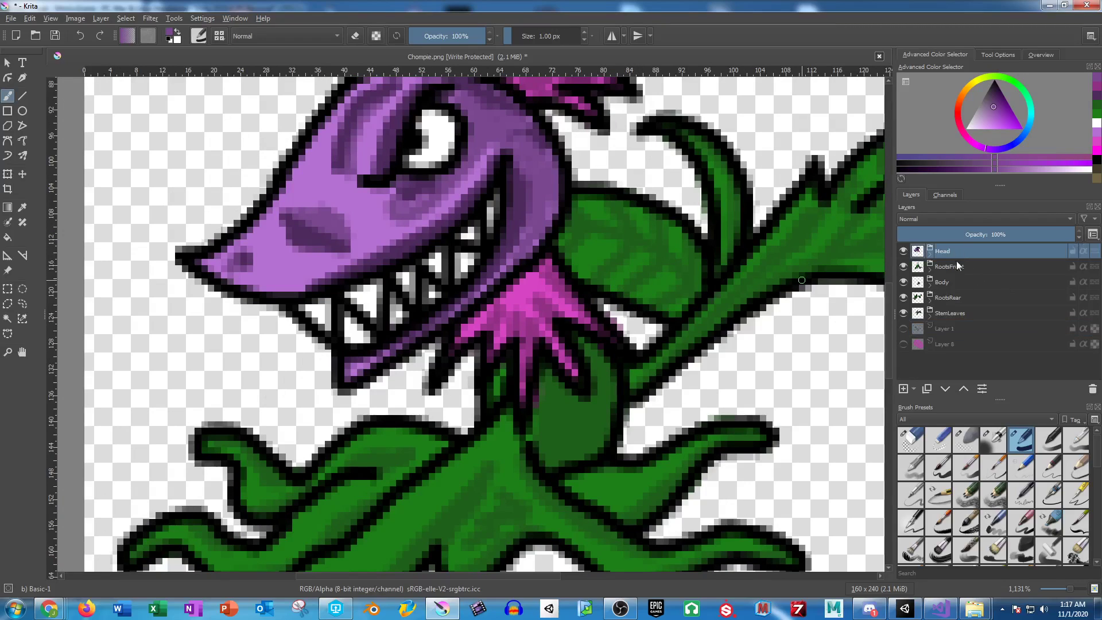
pyautogui.keyDown('shift'); pyautogui.click(955, 313); pyautogui.keyUp('shift')
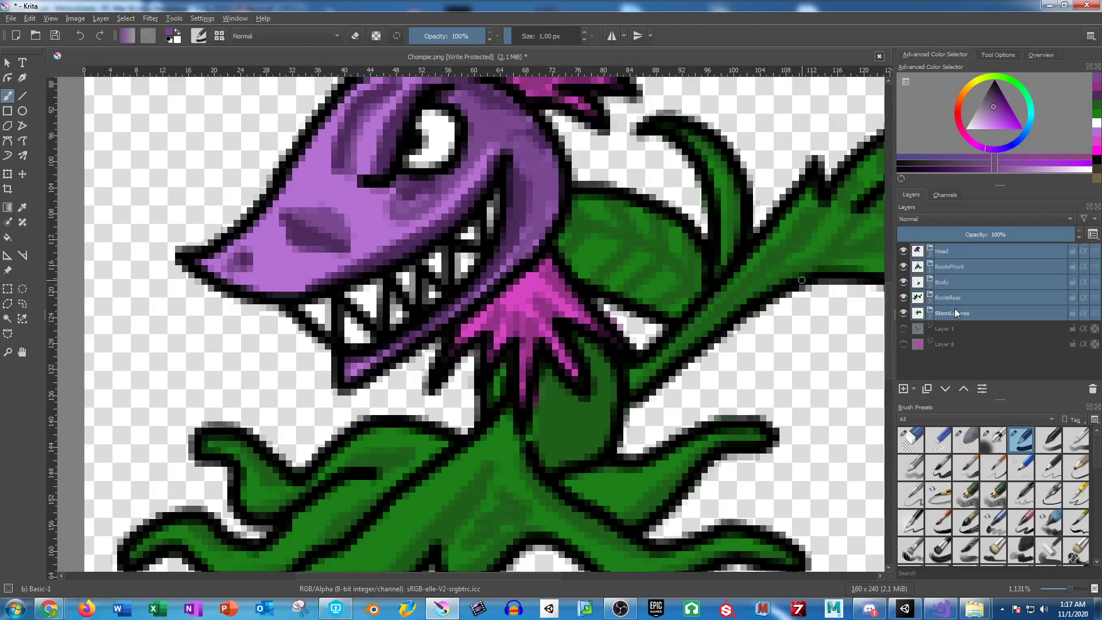
pyautogui.hotkey('ctrl', 'g')
pyautogui.write('I')
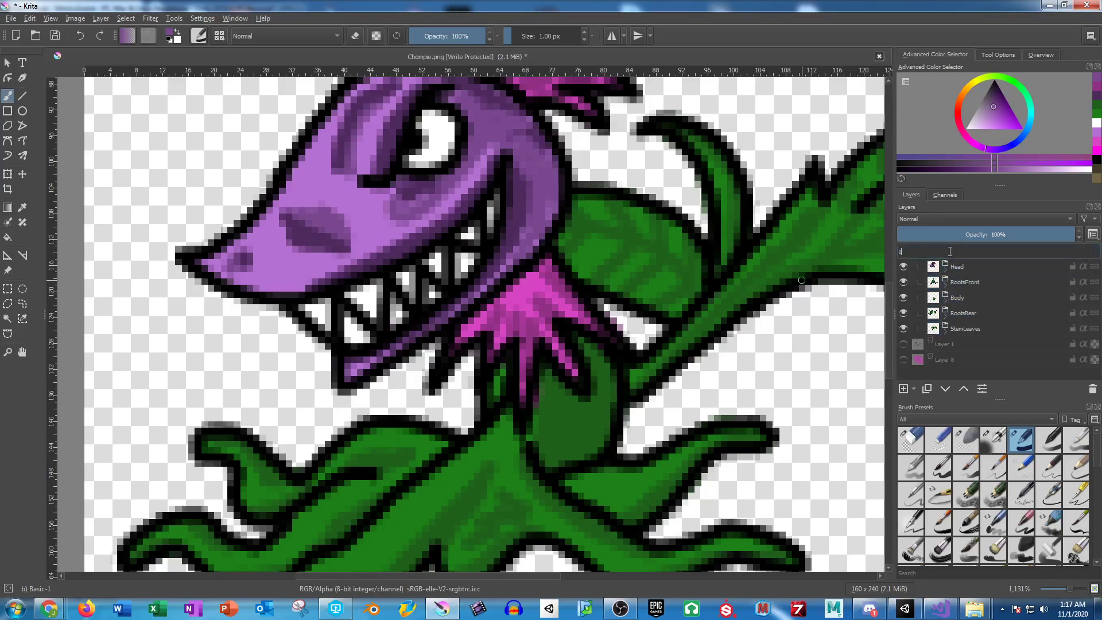
pyautogui.write('dle01')
pyautogui.press('Return')
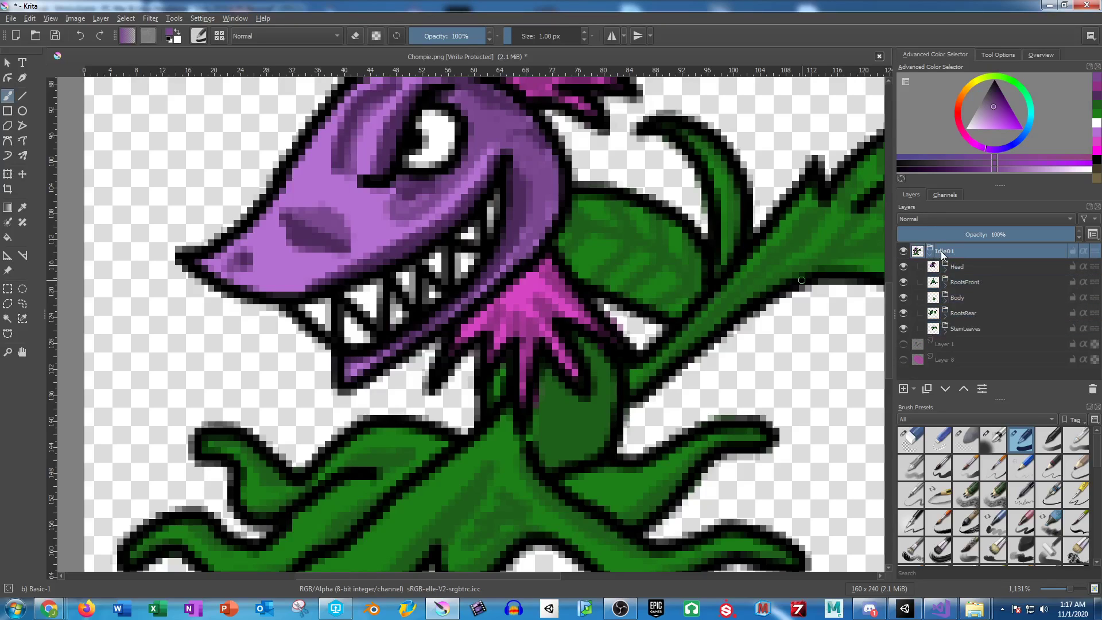
pyautogui.click(929, 255)
# Duplicate the Idle01 group and rename the copy Idle02.
pyautogui.moveTo(554, 345); pyautogui.dragTo(614, 395)
pyautogui.hotkey('ctrl', 'j')
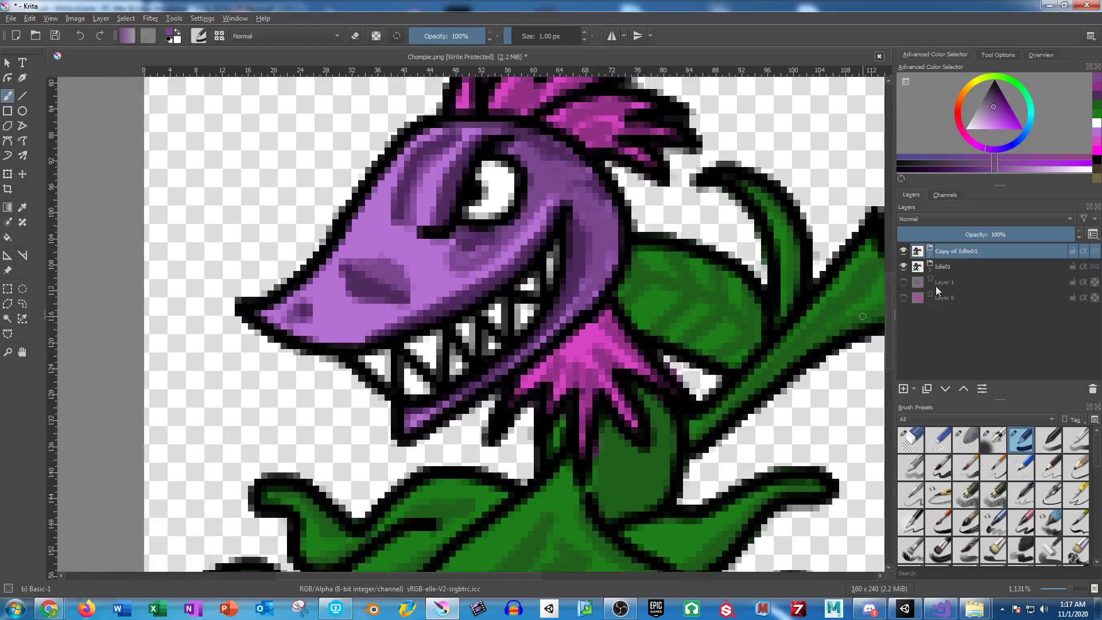
pyautogui.doubleClick(964, 253)
pyautogui.write('Idle02')
pyautogui.press('Return')
# Expand the Idle02 group and select its Head group.
pyautogui.click(931, 256)
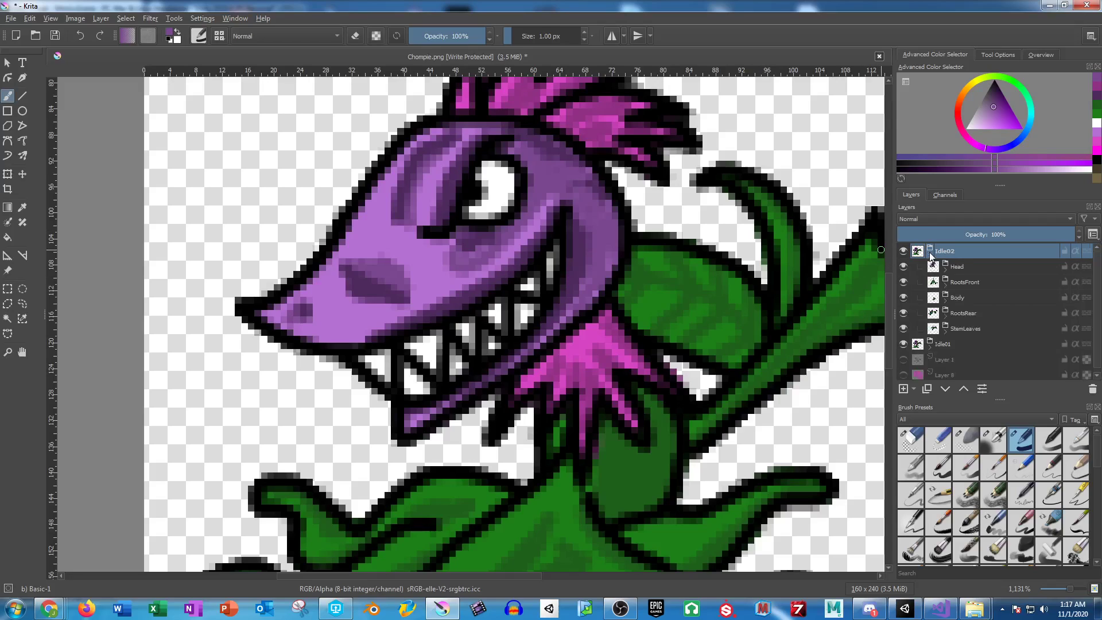
pyautogui.click(955, 265)
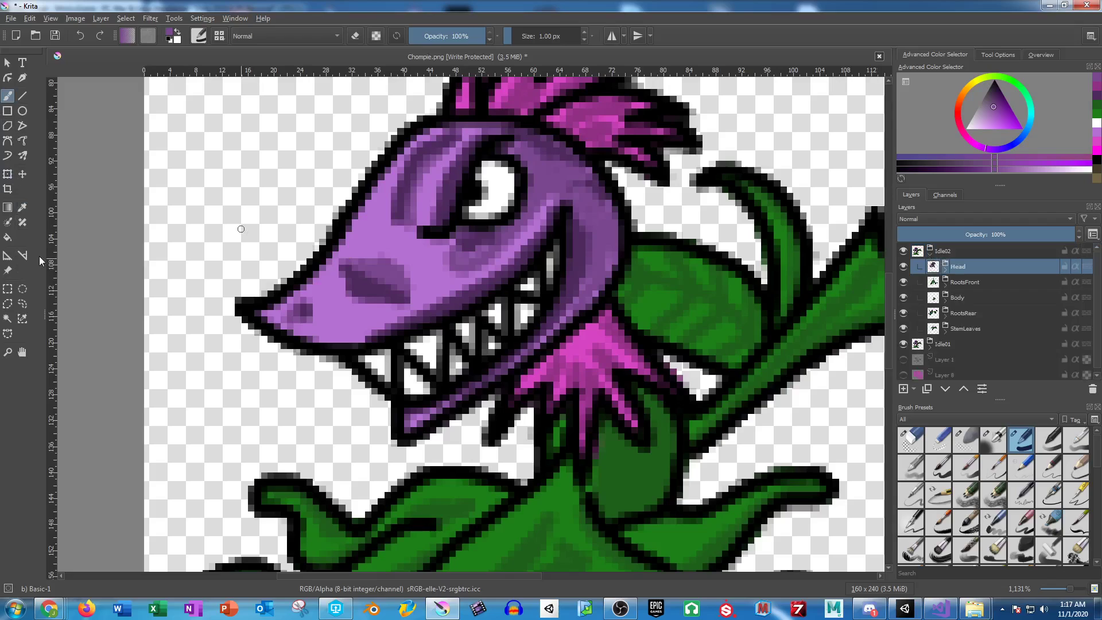